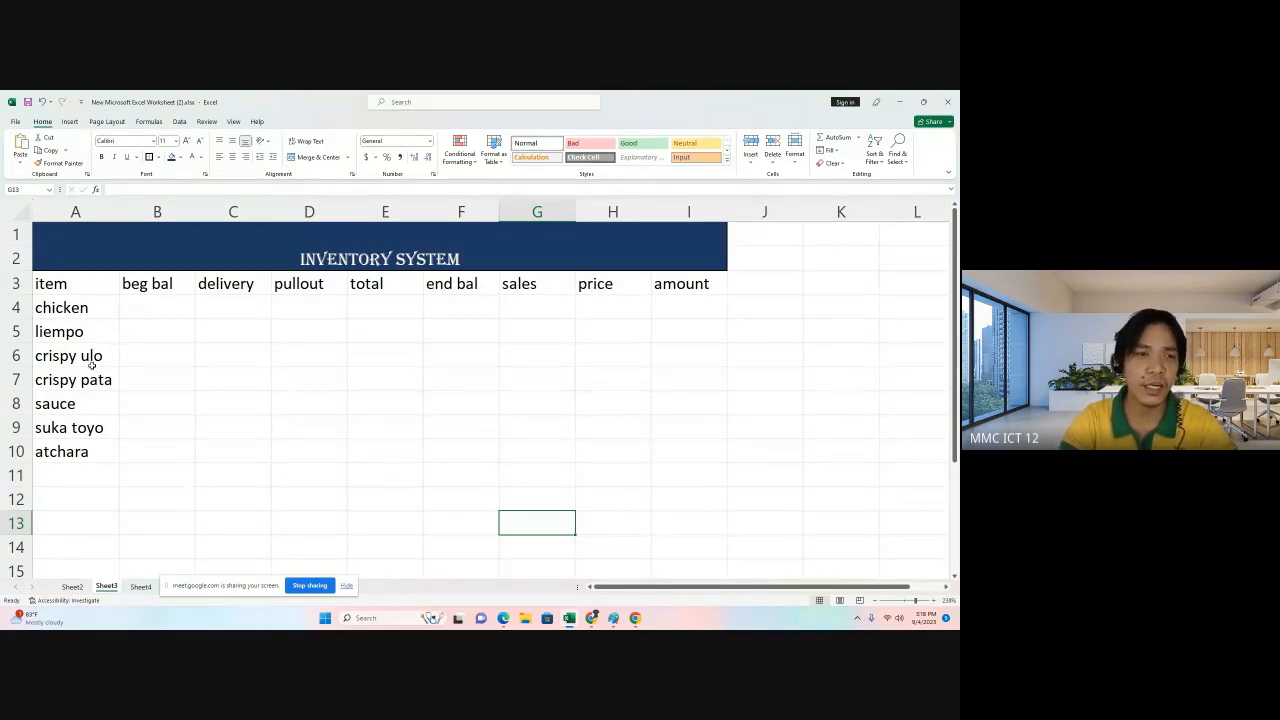
Review the item names in column A and the beg bal heading of the inventory table.
left_click(88, 308)
left_click(91, 331)
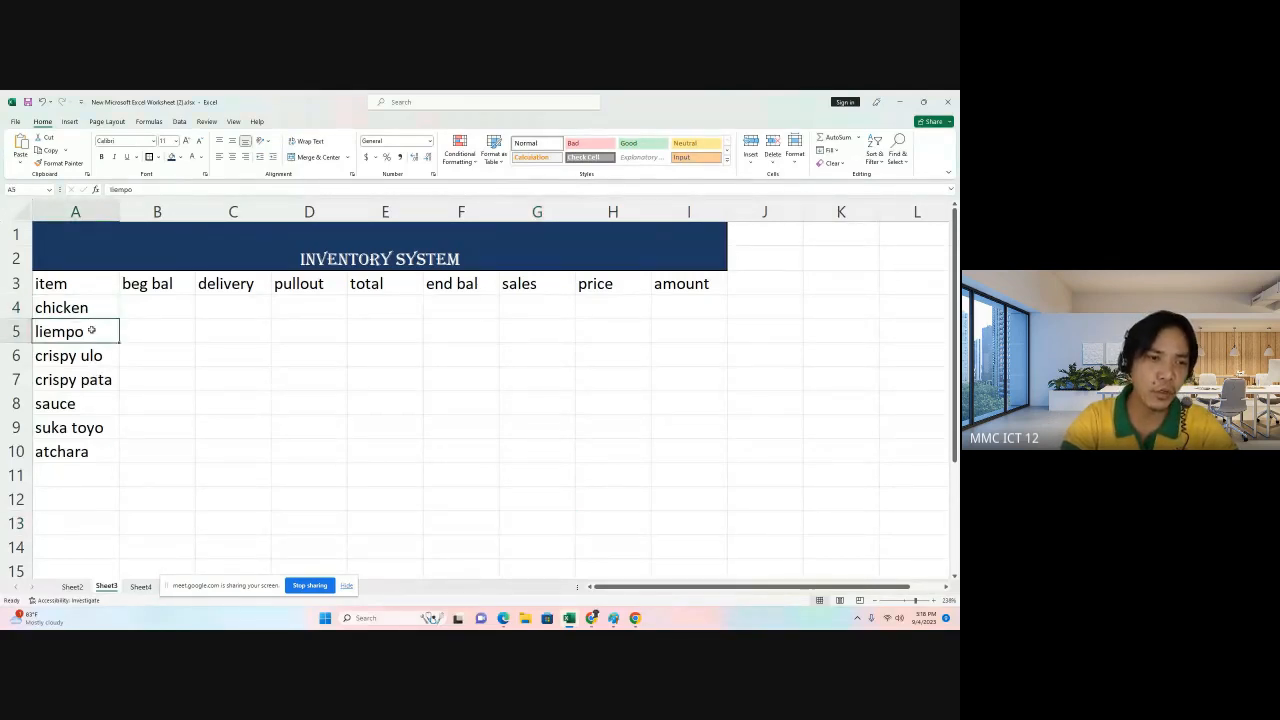
left_click(92, 352)
left_click(92, 384)
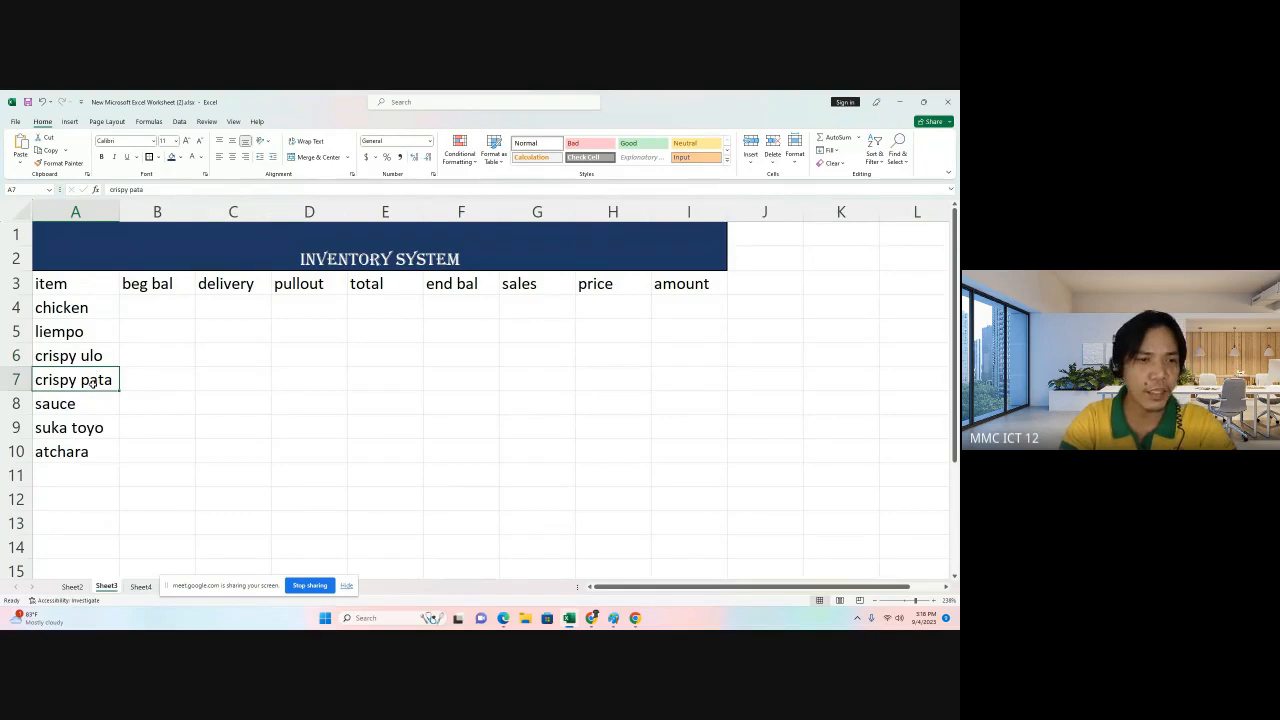
left_click(88, 403)
left_click(91, 427)
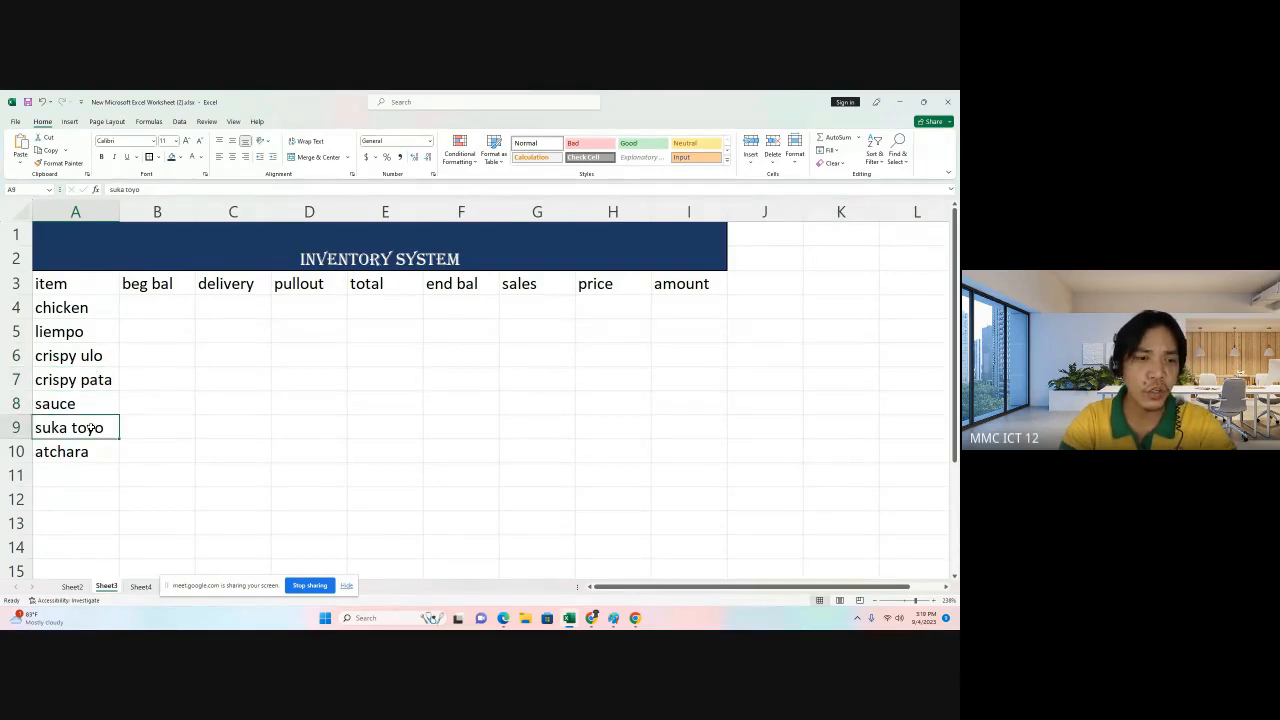
left_click(85, 452)
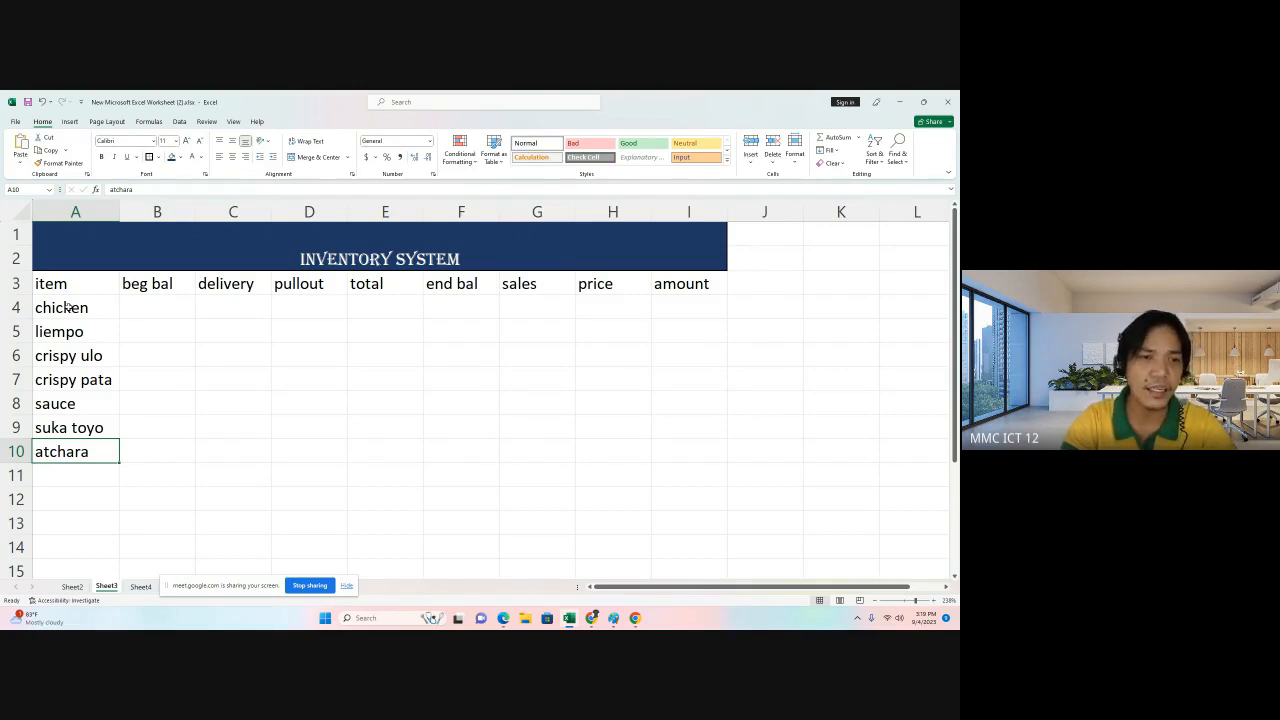
left_click(174, 285)
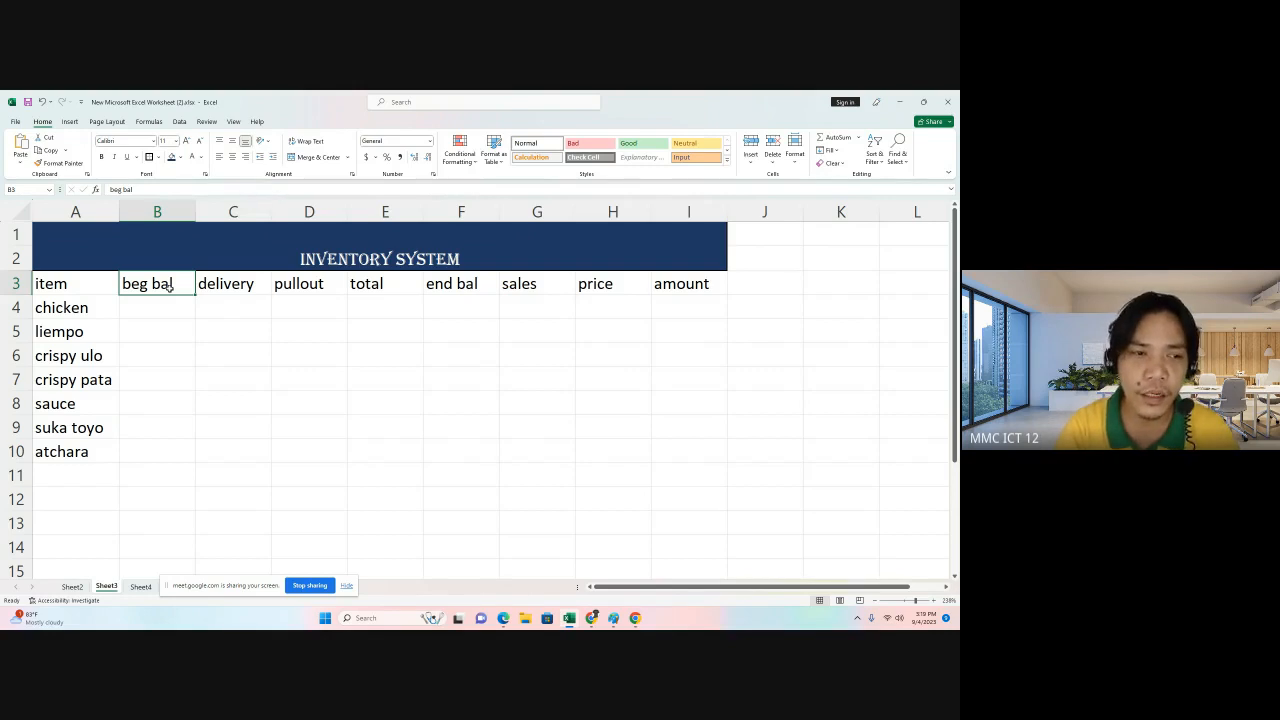
Enter beginning balances of 45, 40, 30 and 15 for chicken, liempo, crispy ulo and crispy pata.
left_click(161, 308)
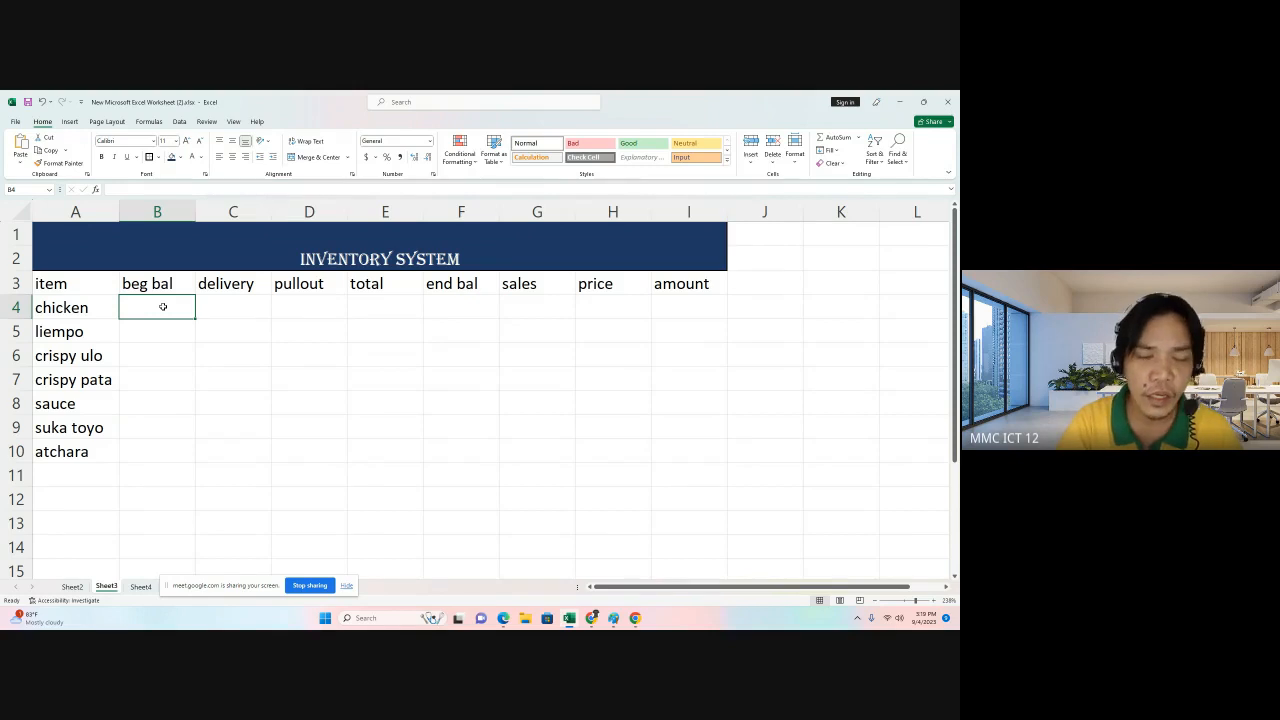
type("45")
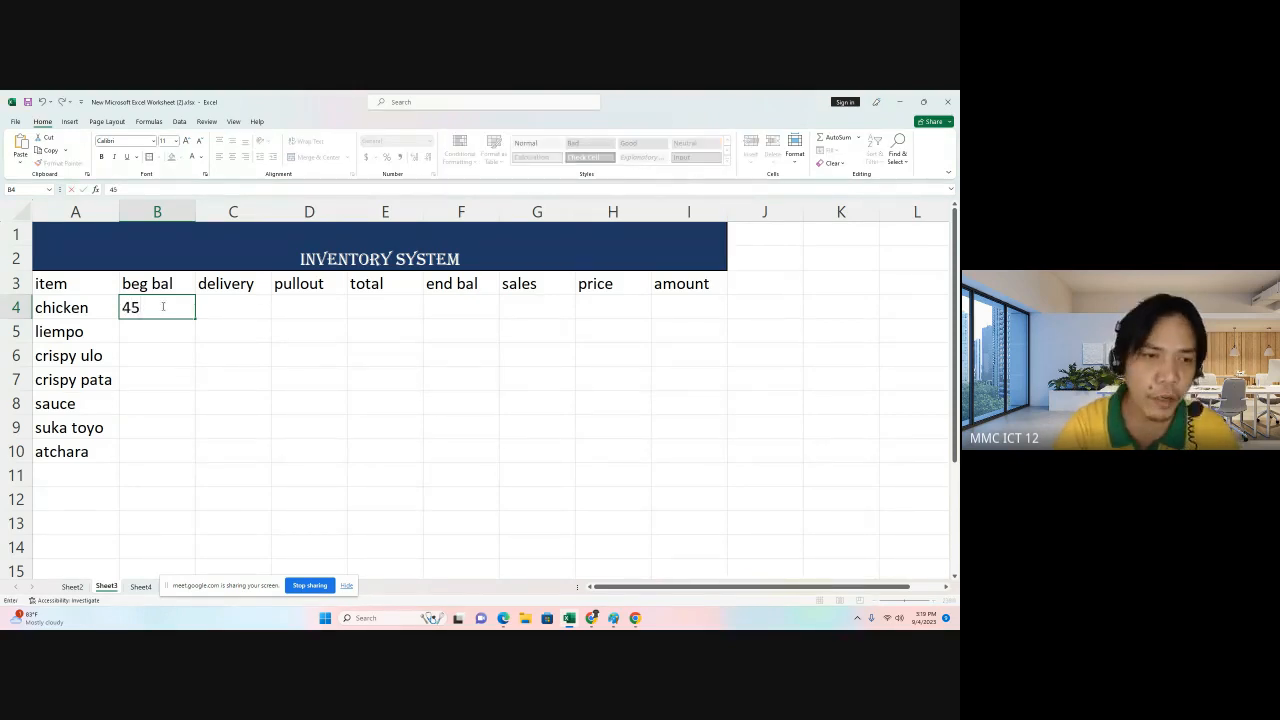
left_click(161, 331)
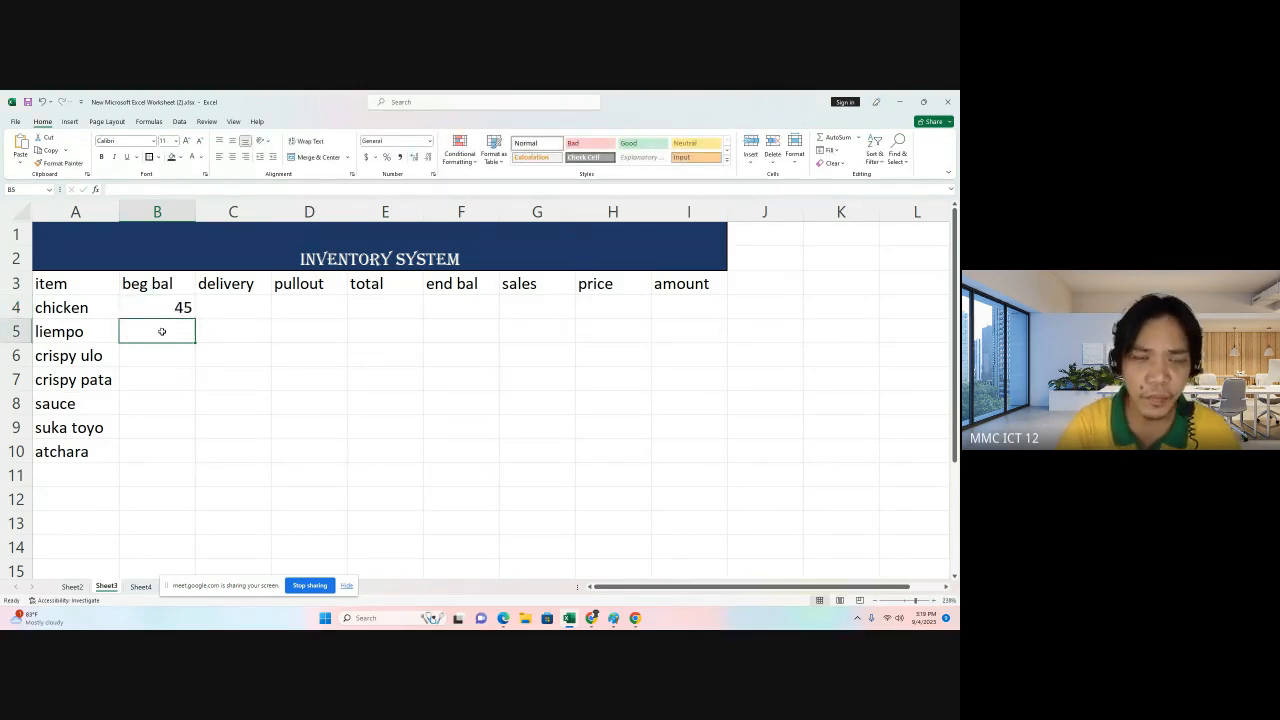
type("40")
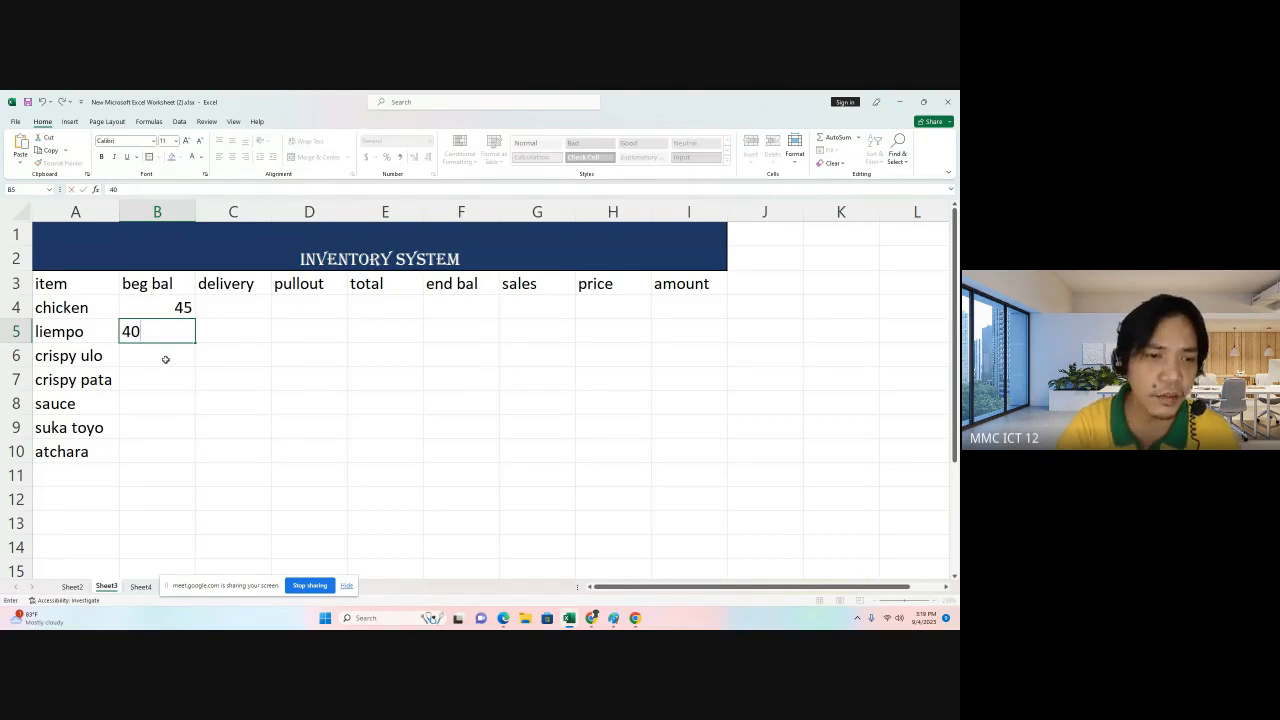
left_click(165, 358)
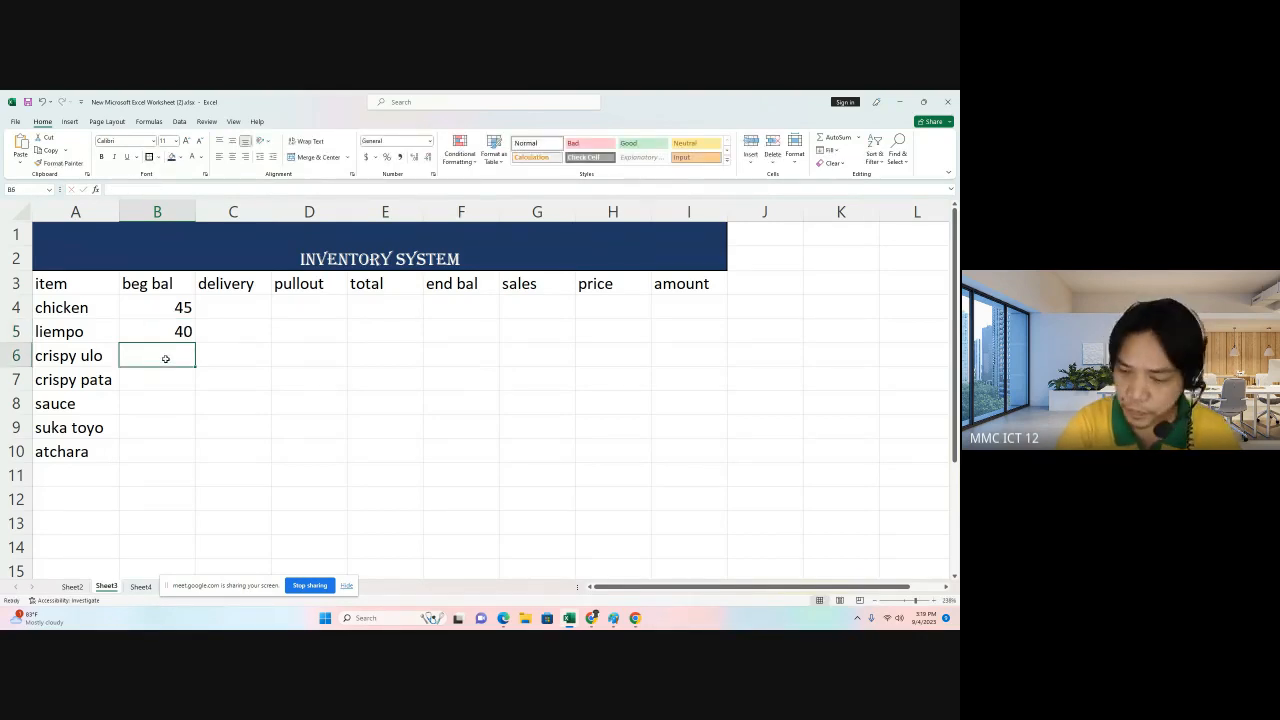
type("30")
left_click(153, 377)
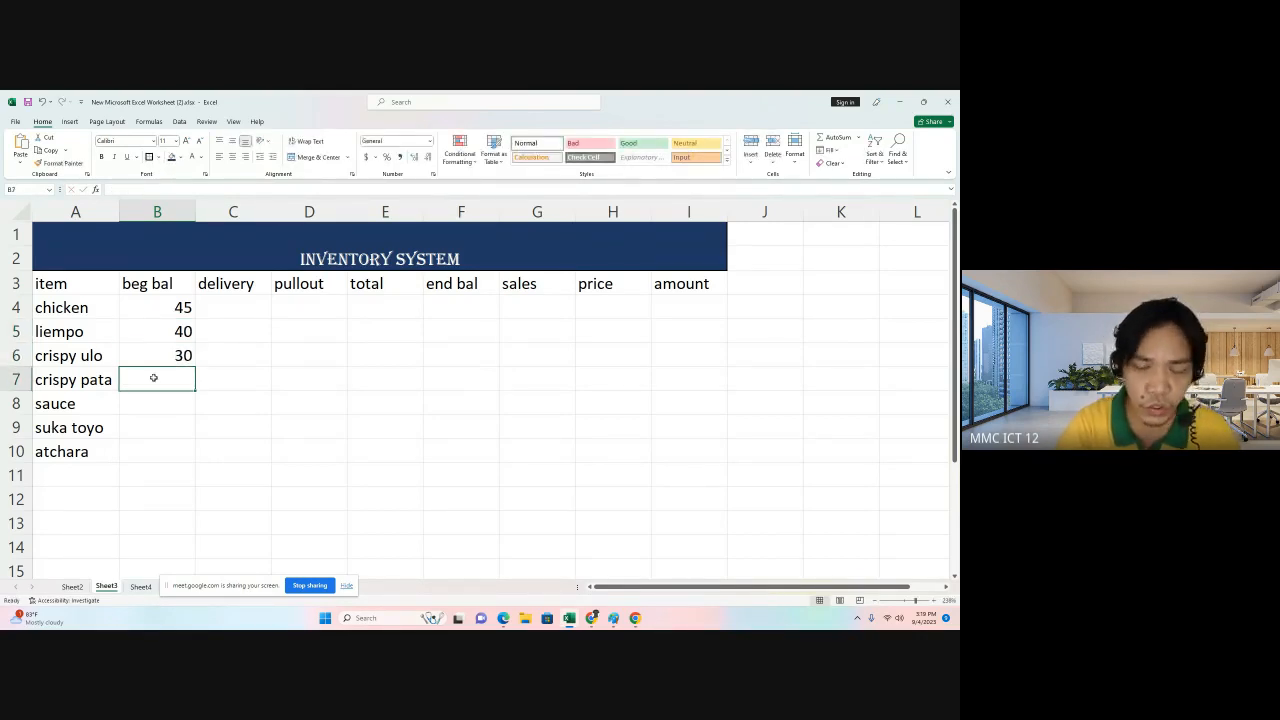
type("15")
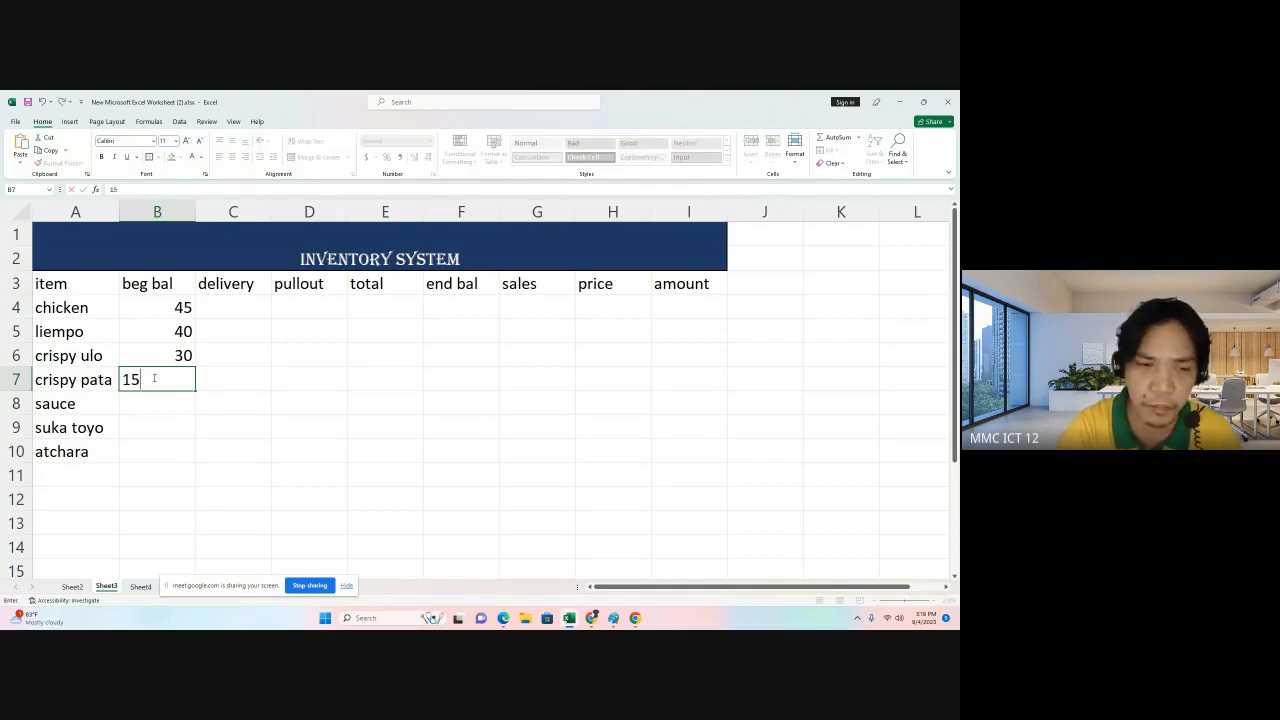
Enter beginning balances of 250, 60 and 50 for sauce, suka toyo and atchara.
left_click(146, 402)
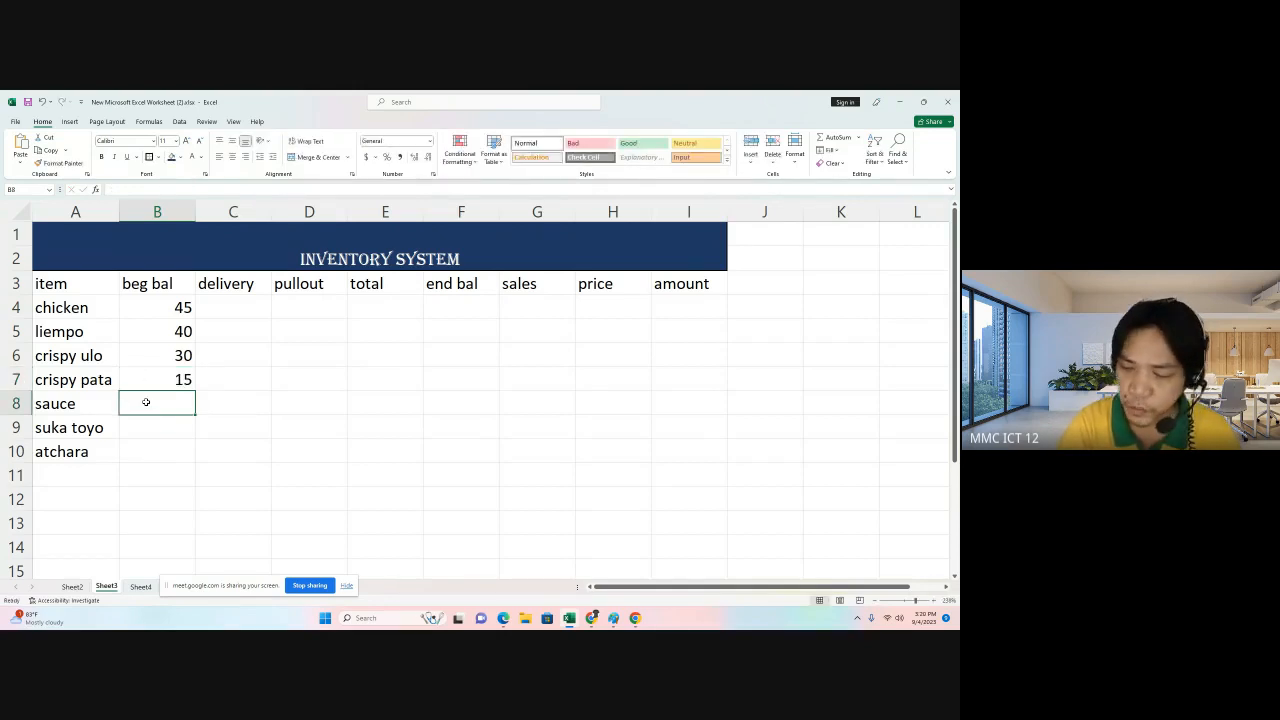
type("250")
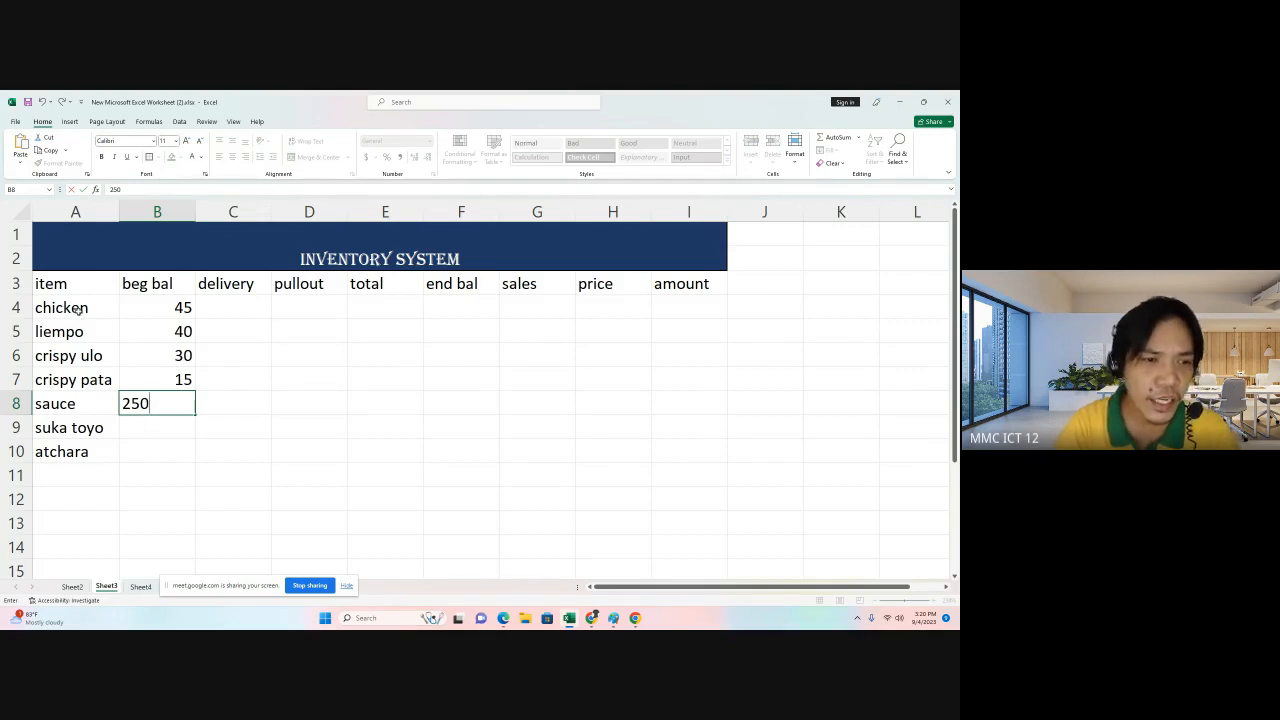
left_click(85, 331)
left_click(172, 404)
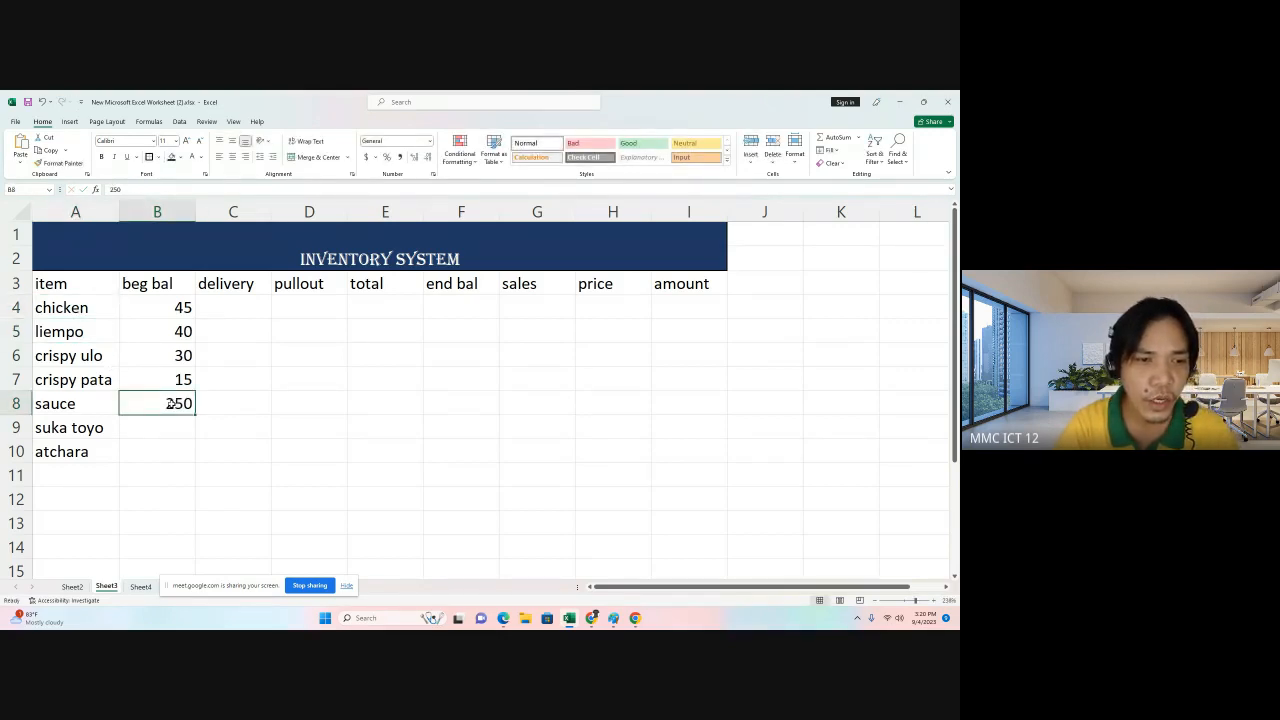
left_click(83, 359)
left_click(85, 377)
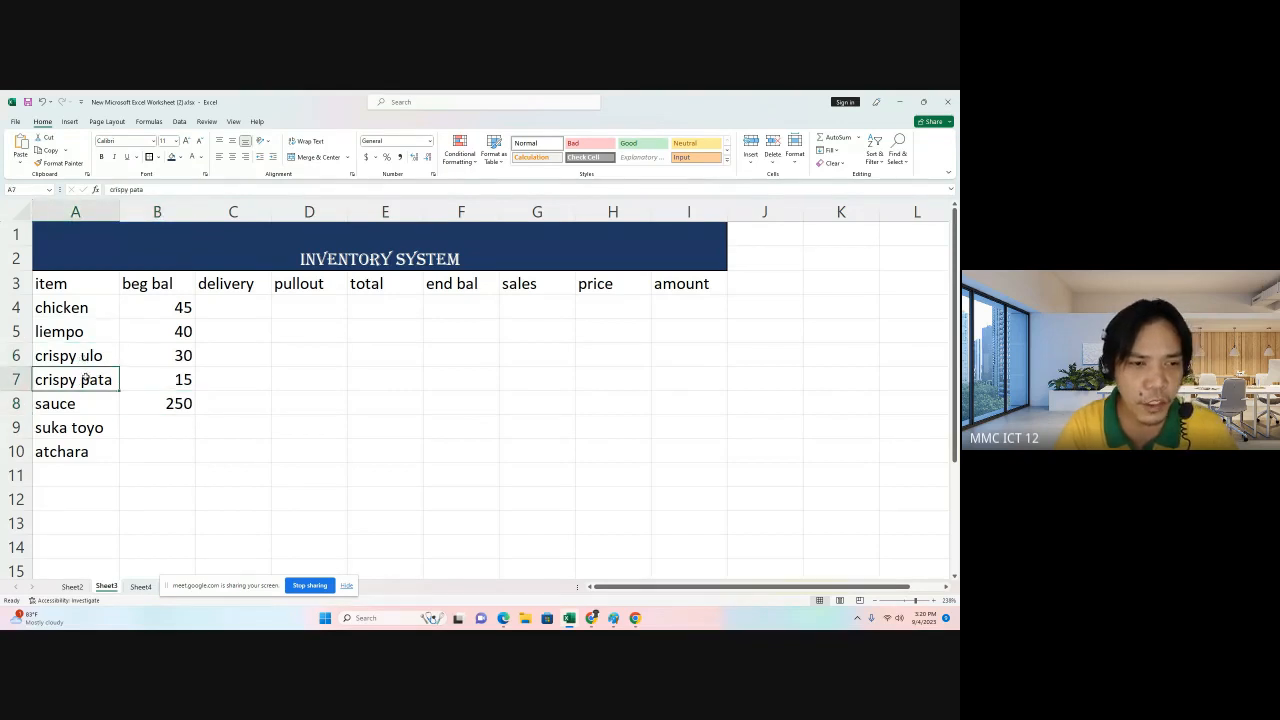
left_click(162, 430)
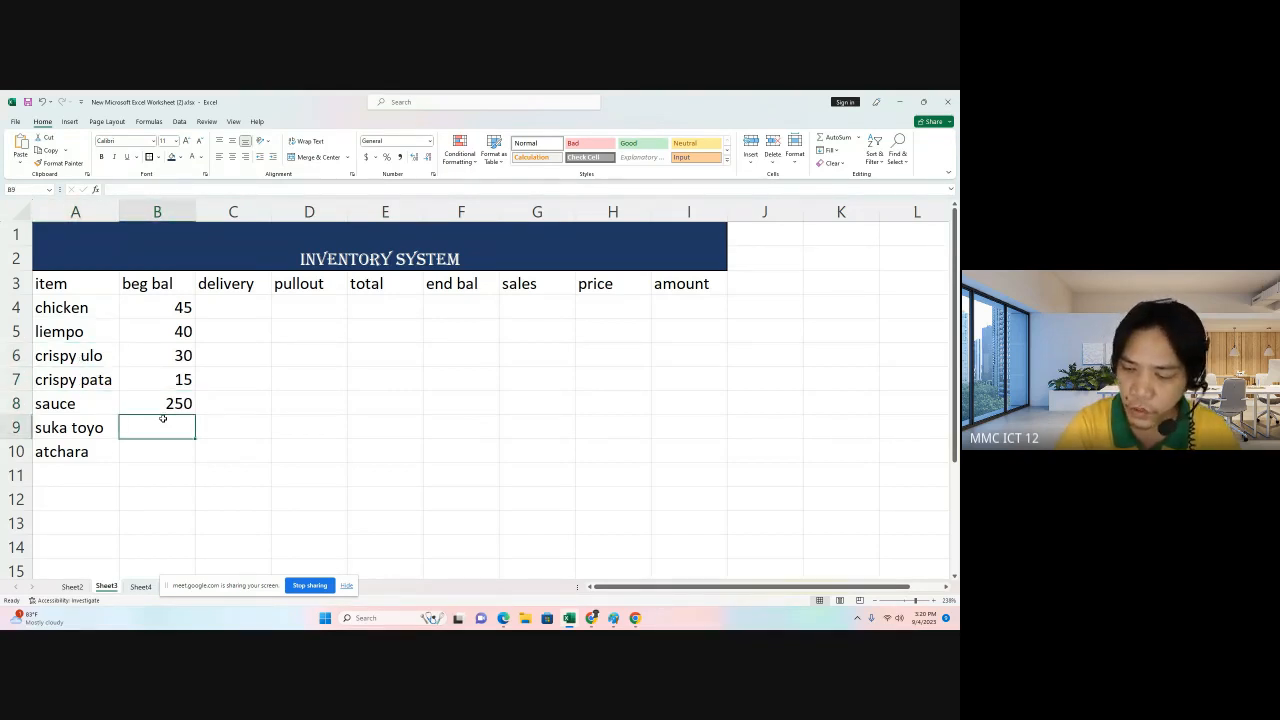
type("60")
left_click(263, 429)
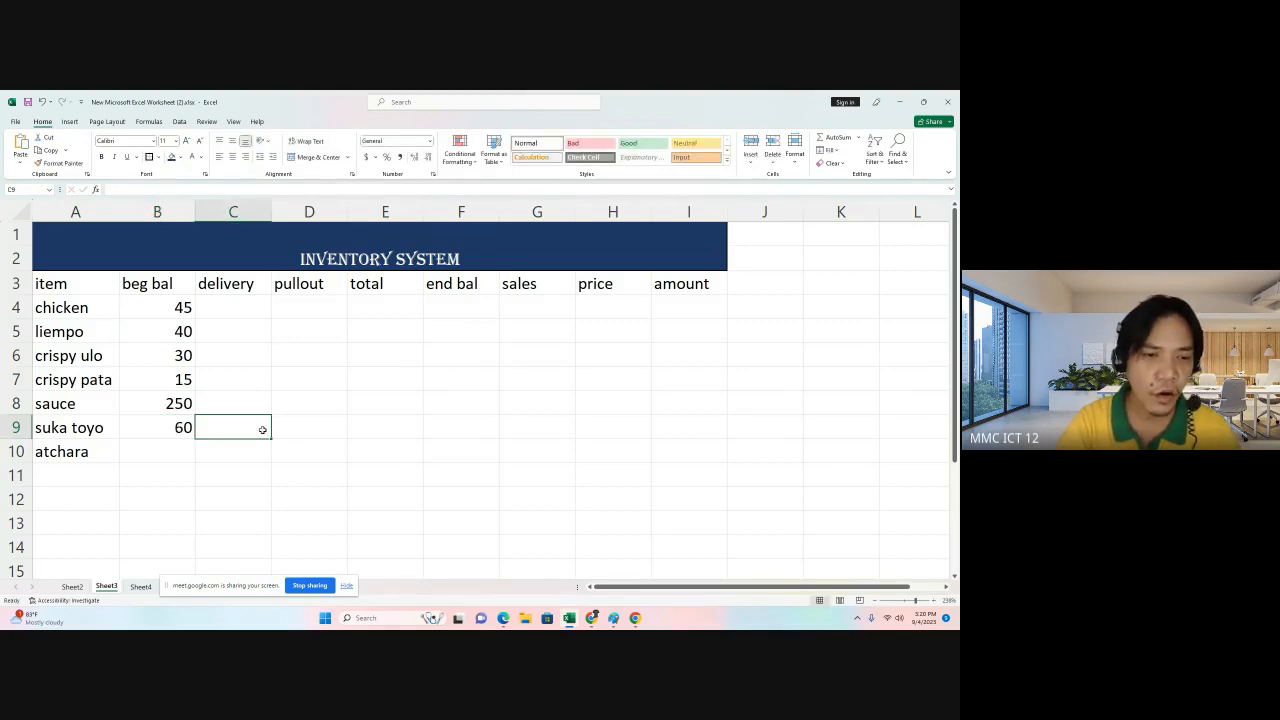
left_click(158, 452)
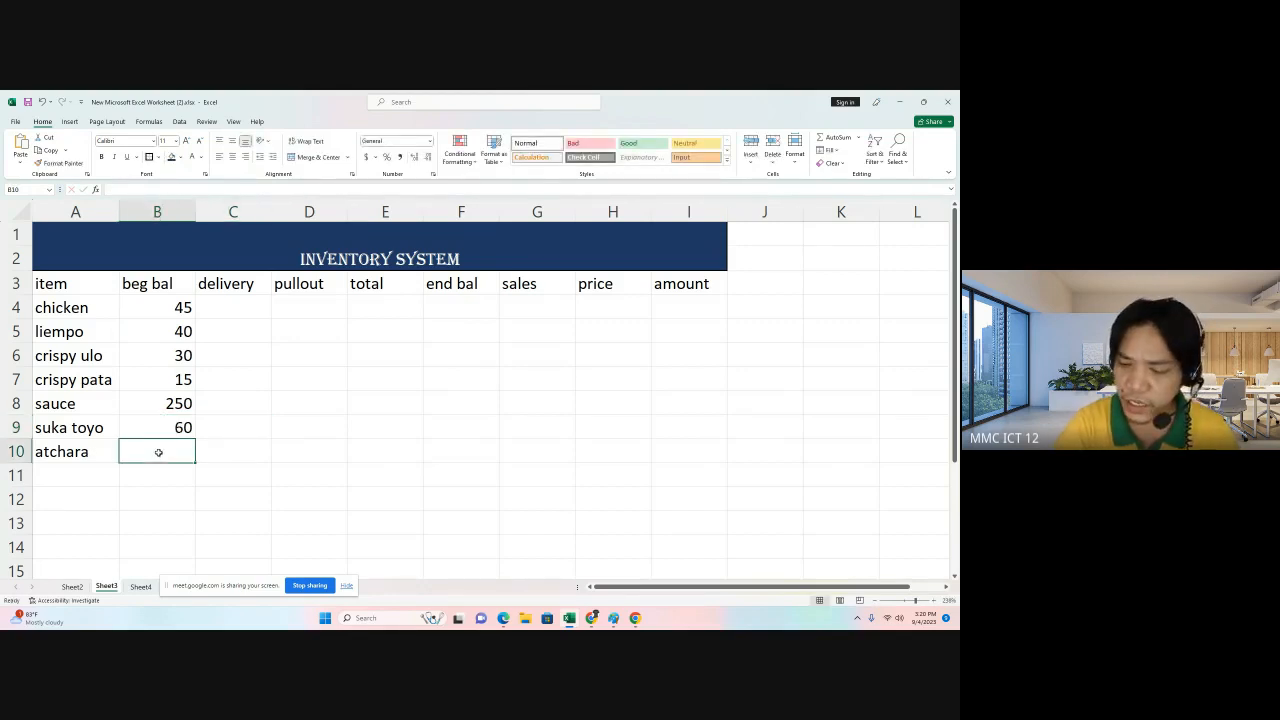
type("50")
left_click(251, 455)
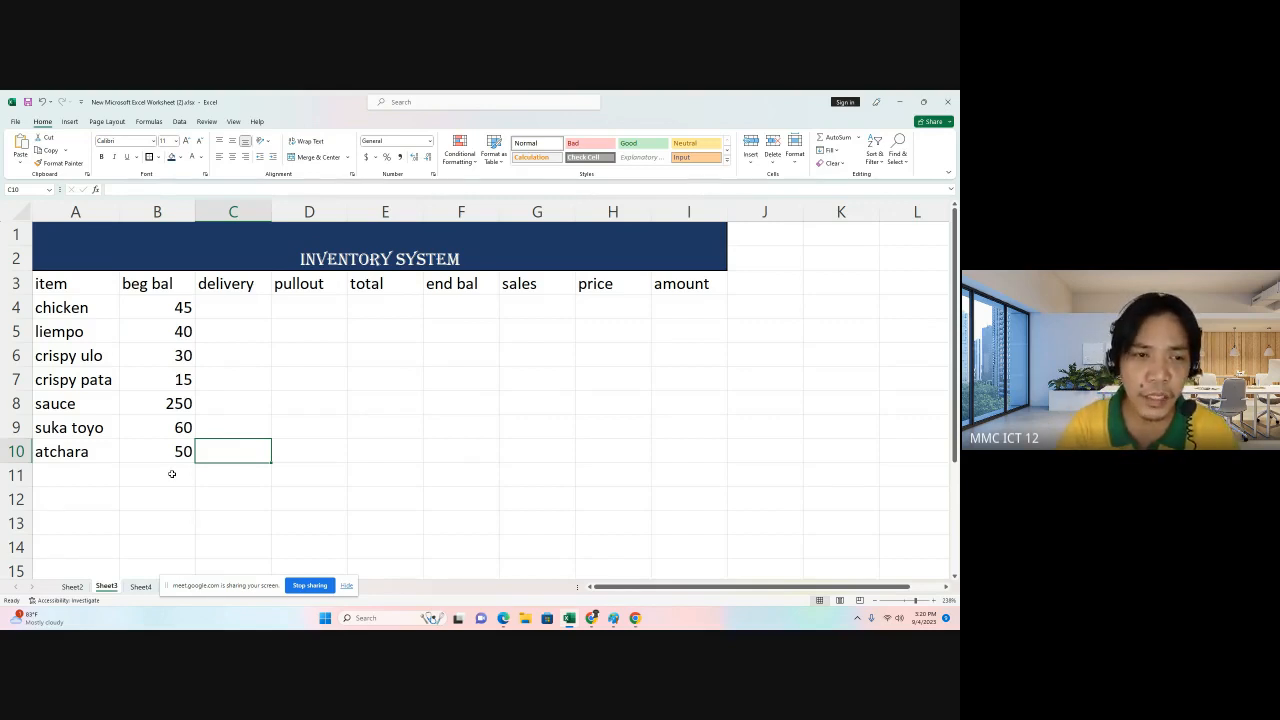
Enter delivery quantities of 50, 40, 10 and 15 for chicken, liempo, crispy ulo and crispy pata.
left_click(240, 305)
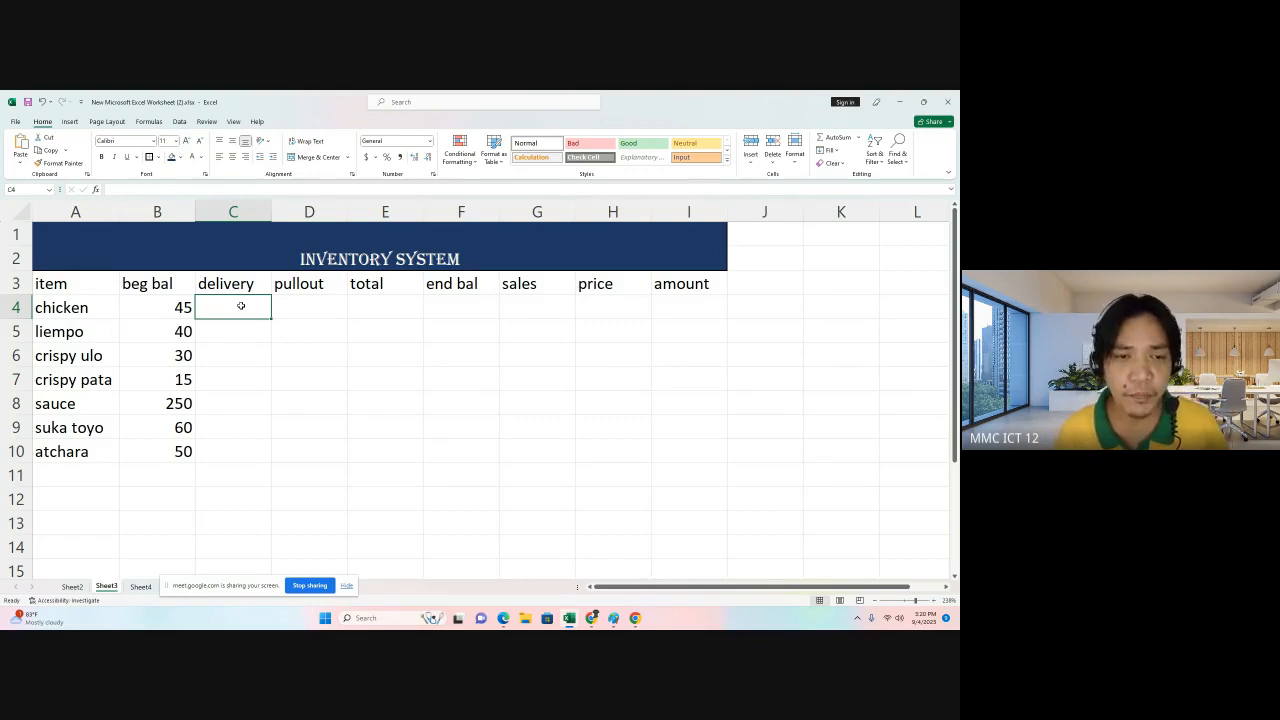
type("50")
key("Return")
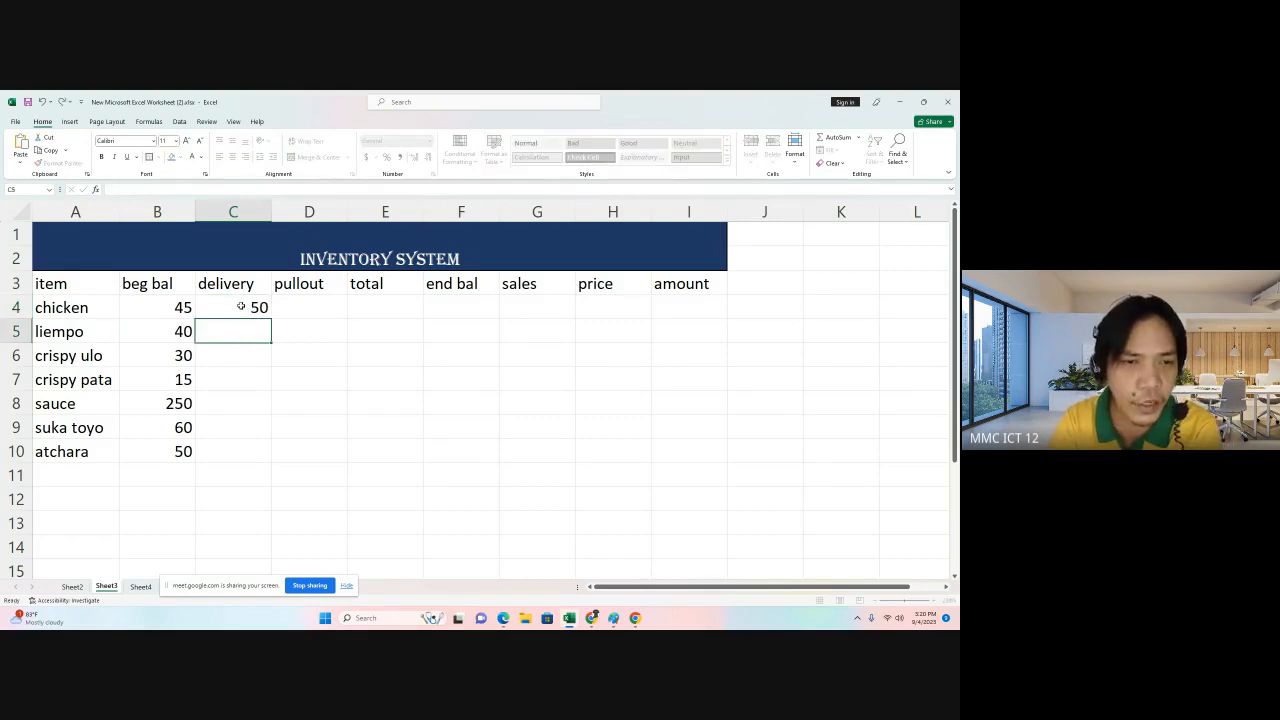
type("40")
key("Return")
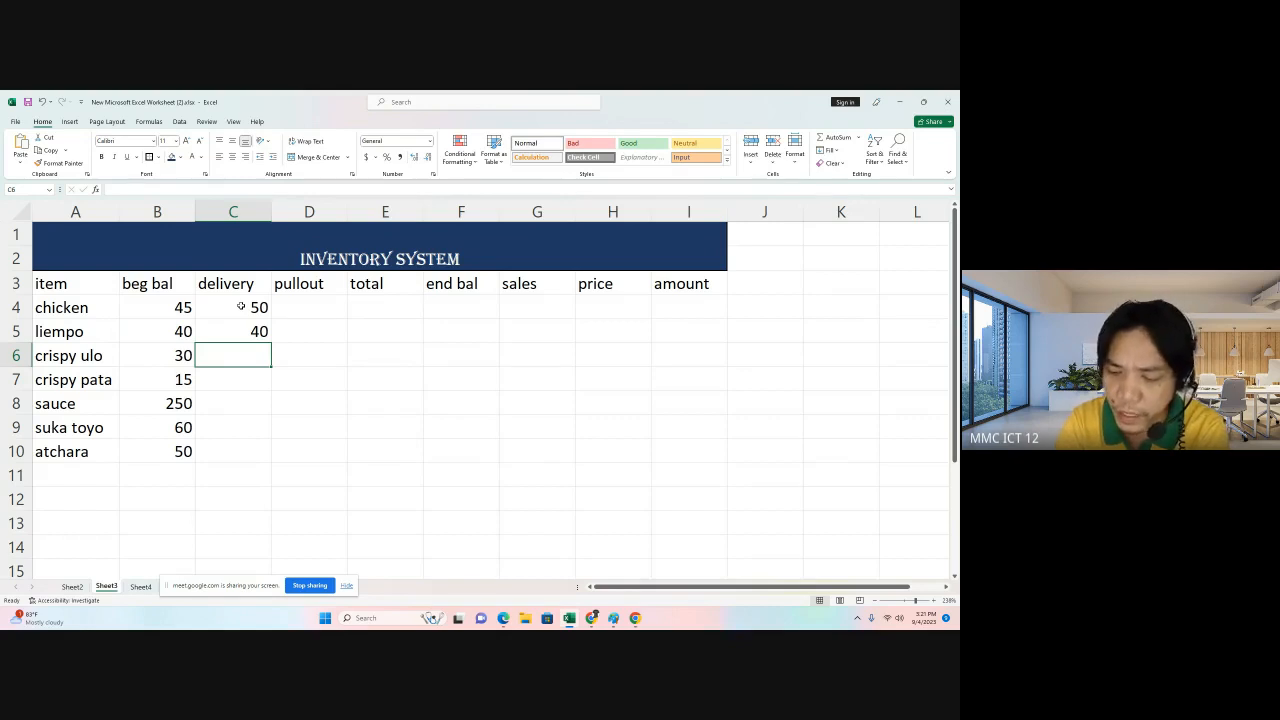
type("10")
key("Return")
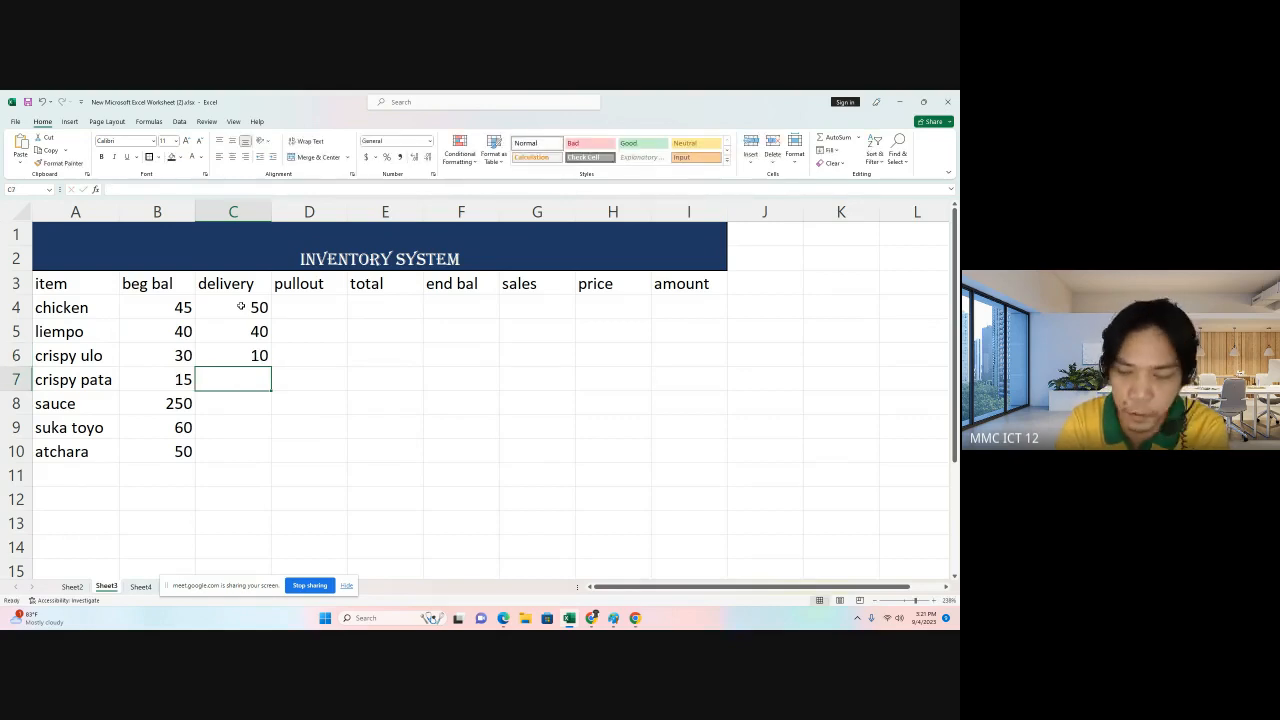
type("15")
key("Return")
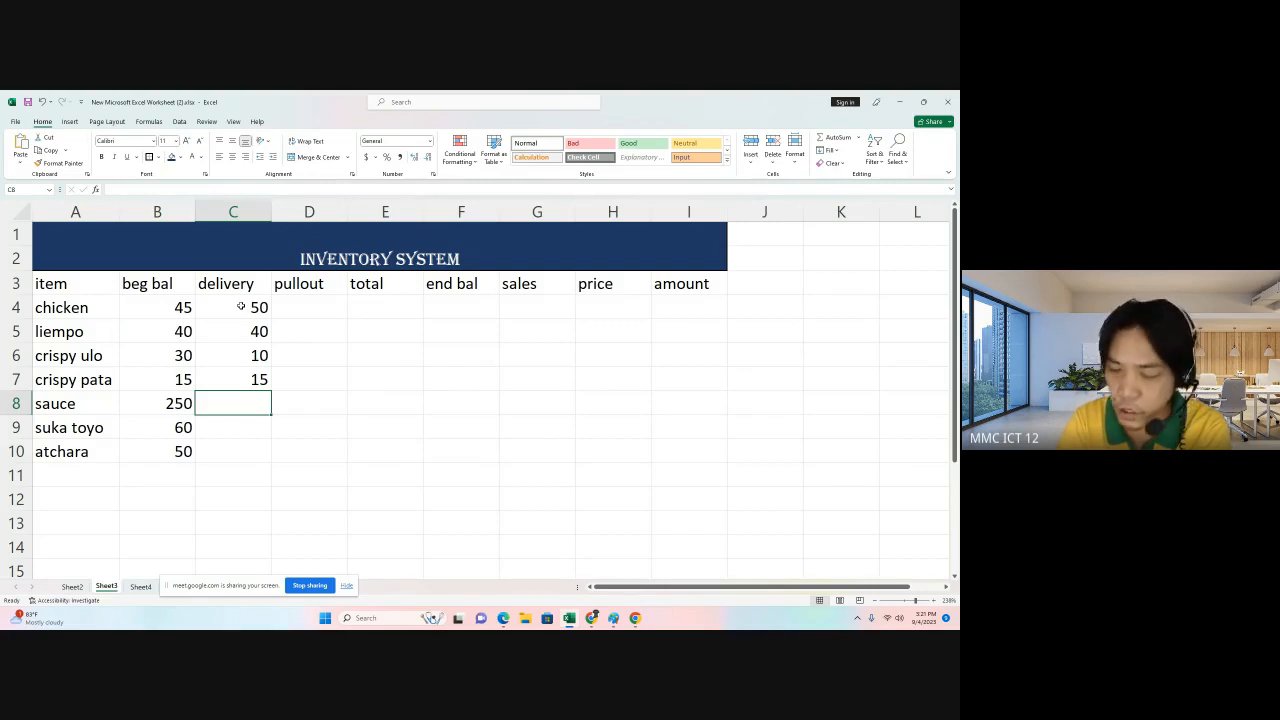
Enter delivery quantities of 200, 30 and 20 for sauce, suka toyo and atchara.
type("200")
key("Return")
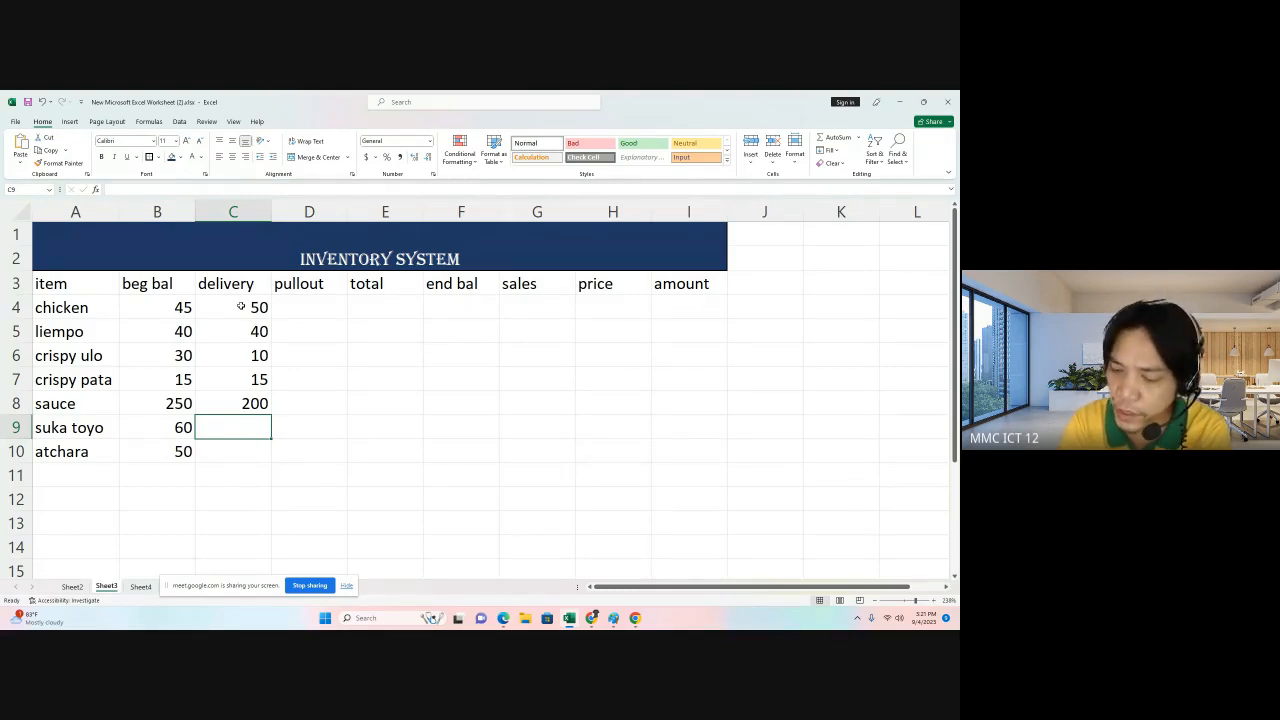
type("30")
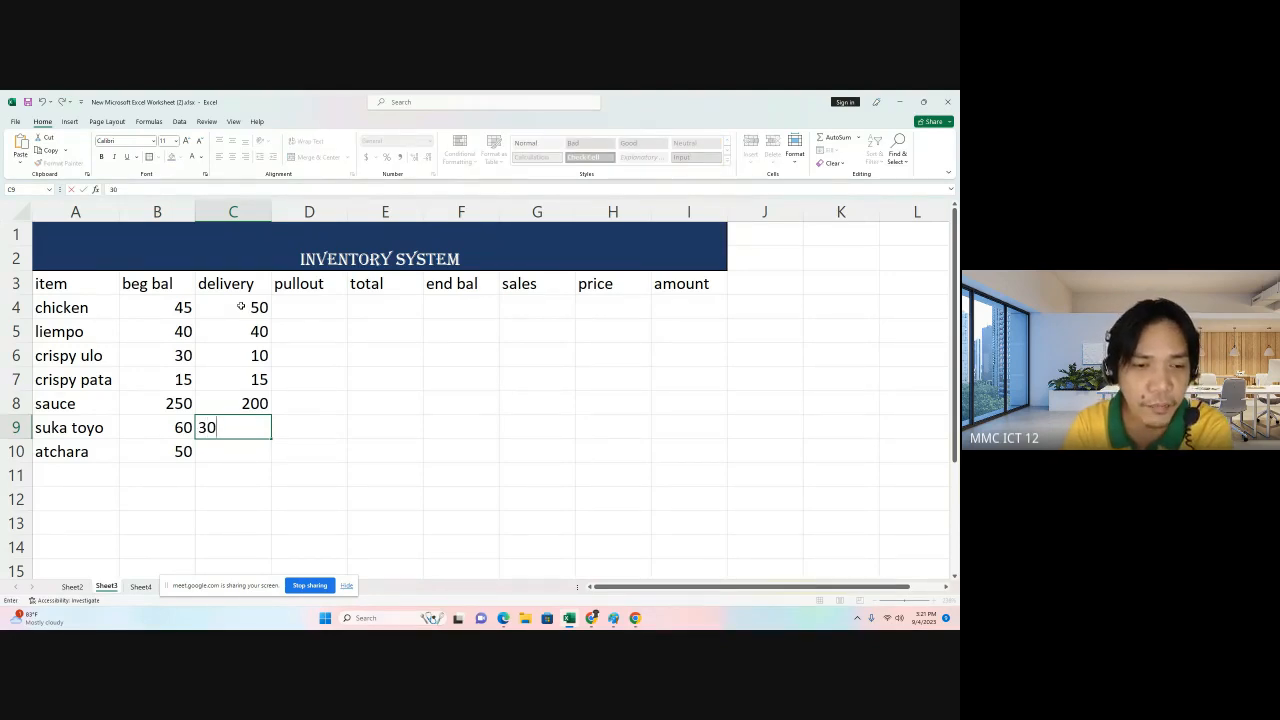
key("Return")
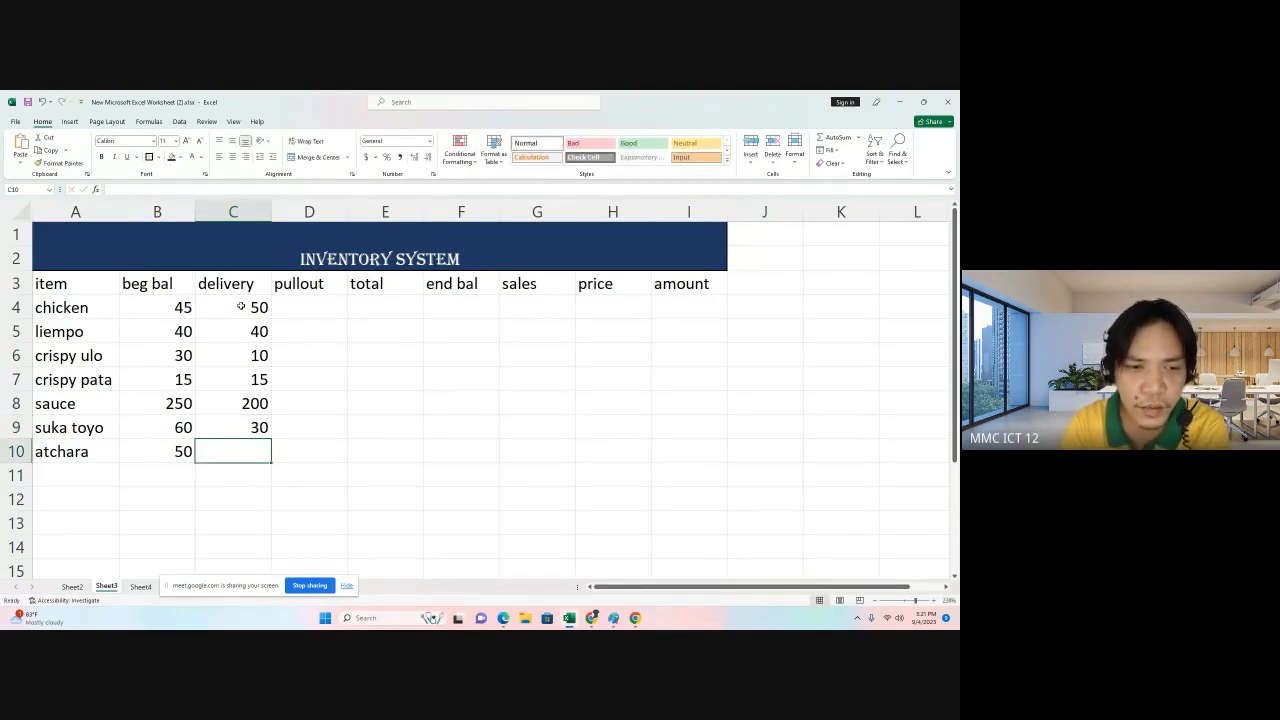
type("20")
key("Return")
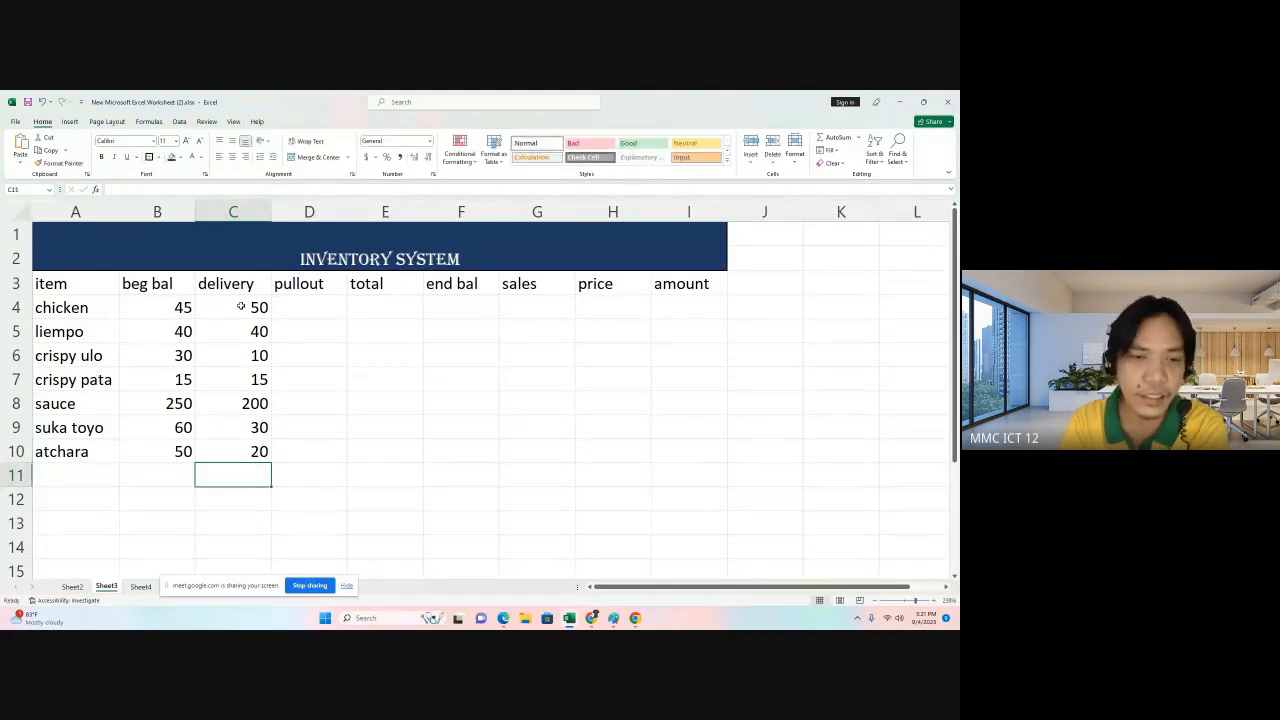
Enter pullout quantities of 2, 1, 1 and 3 for chicken, liempo, crispy ulo and crispy pata.
key("Up")
key("Up")
left_click(310, 308)
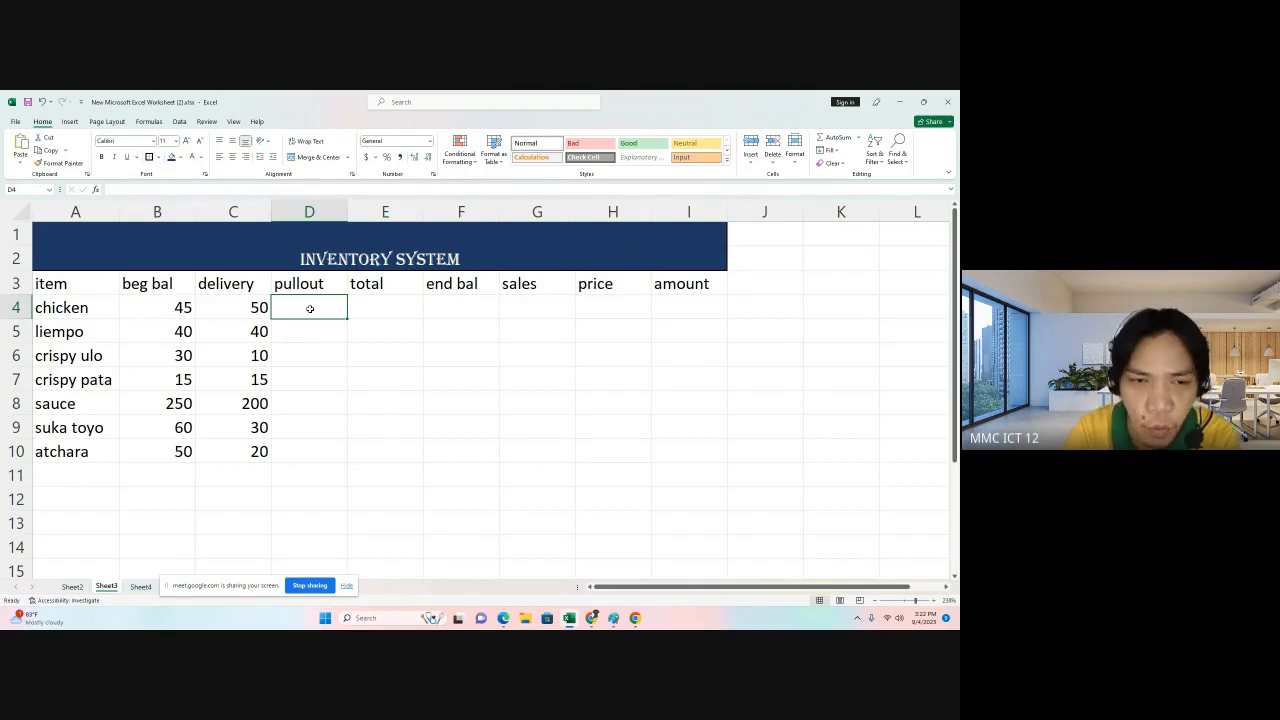
type("2")
key("Return")
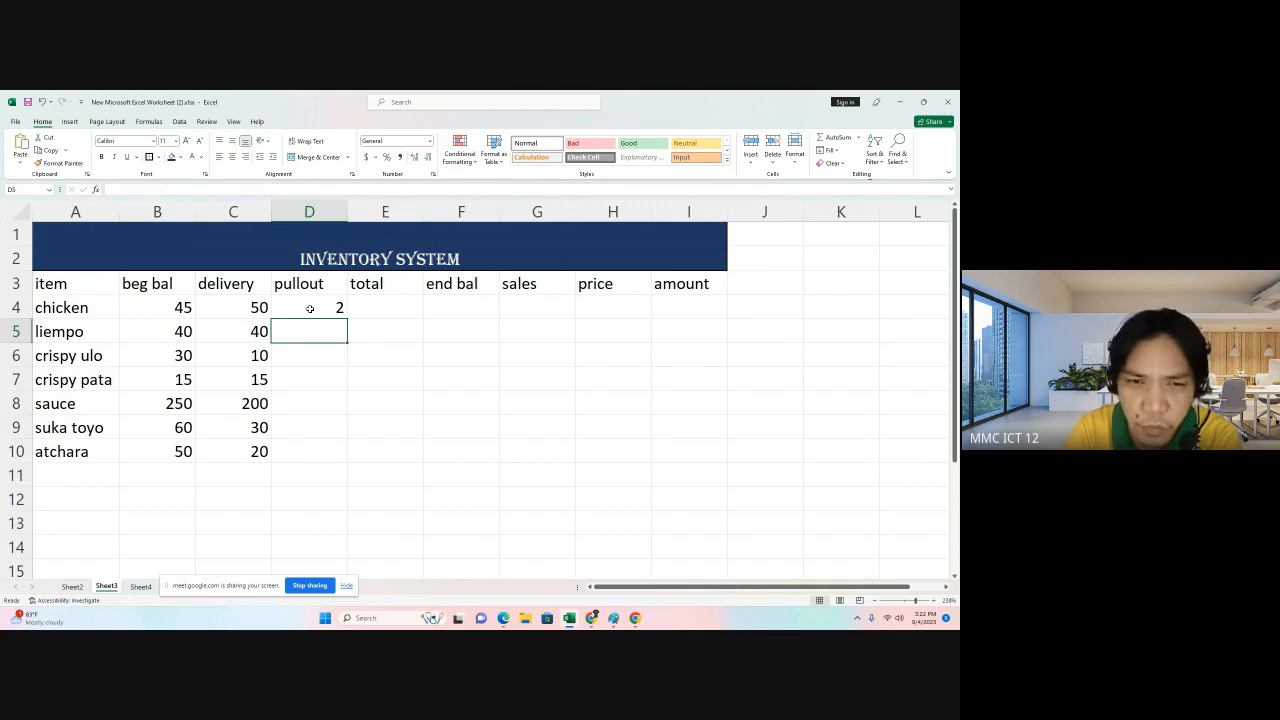
type("1")
key("Return")
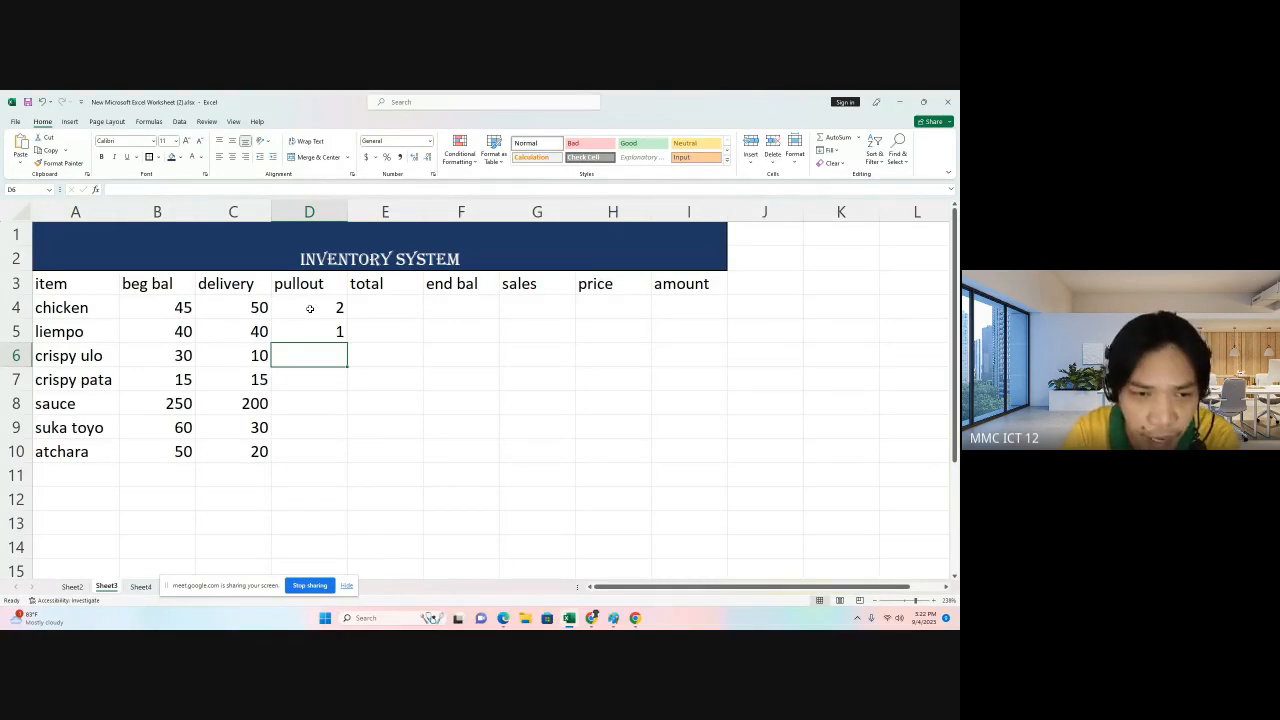
type("1")
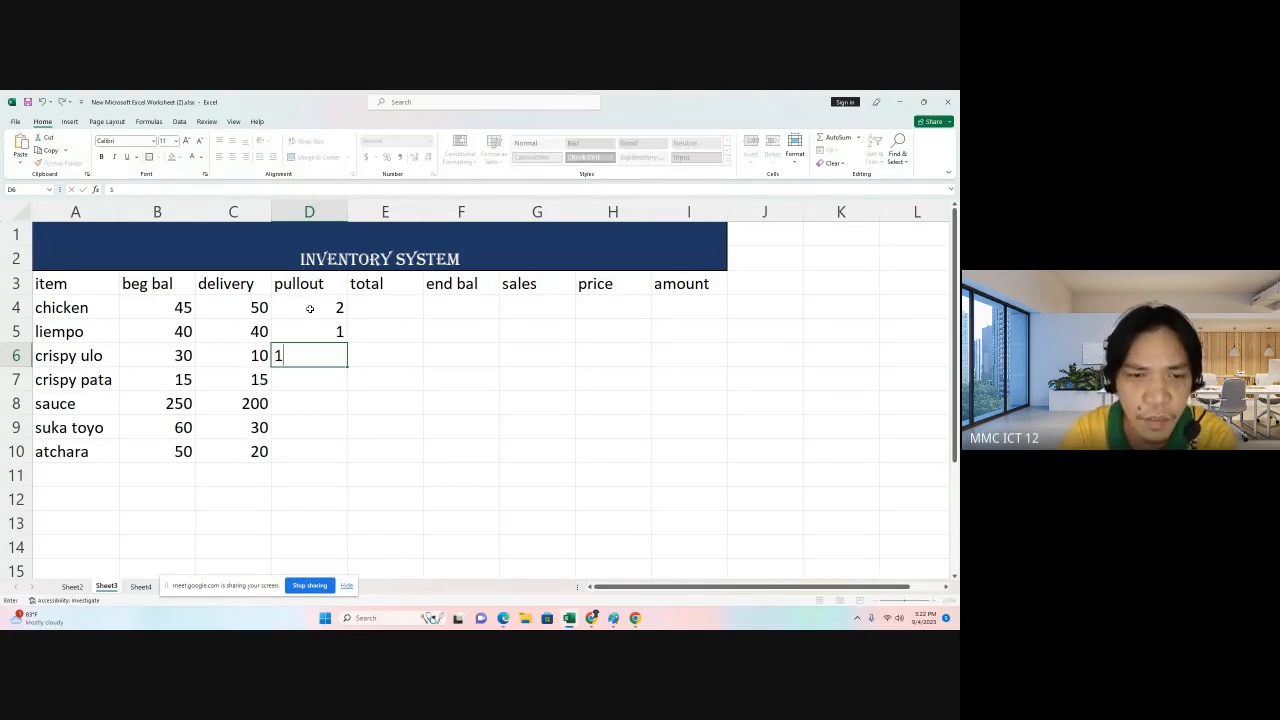
key("Return")
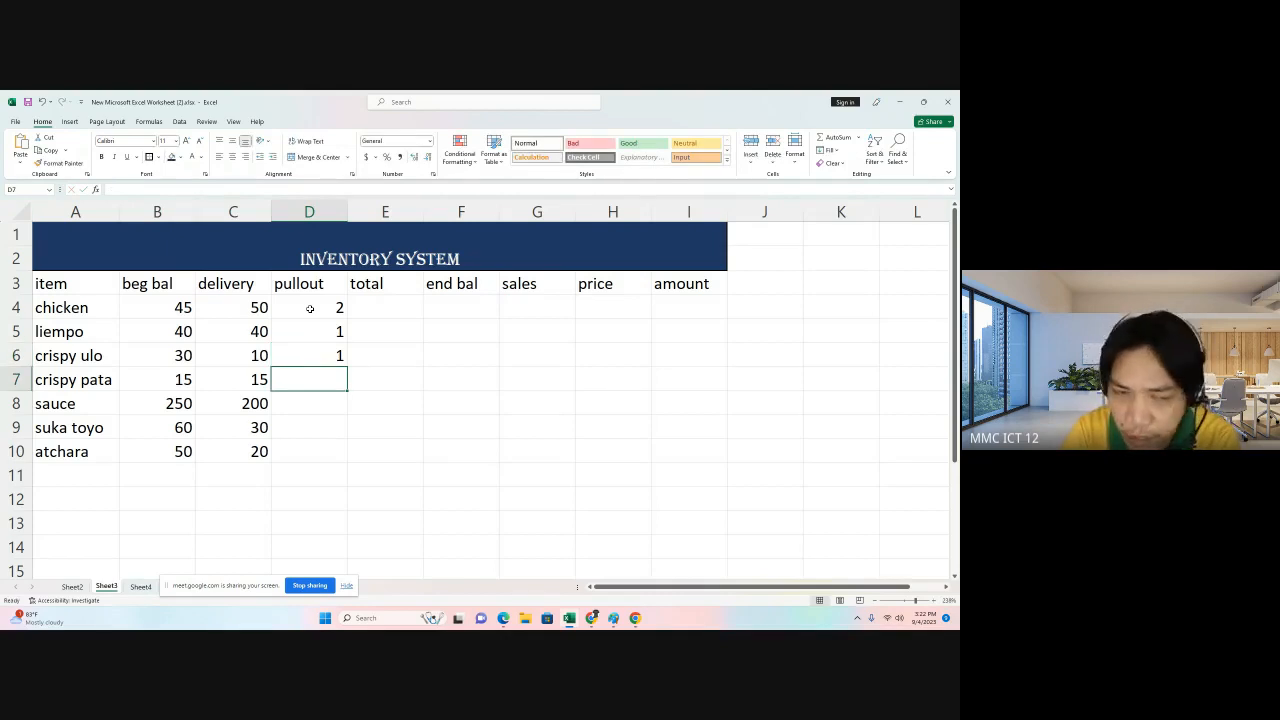
type("3")
key("Return")
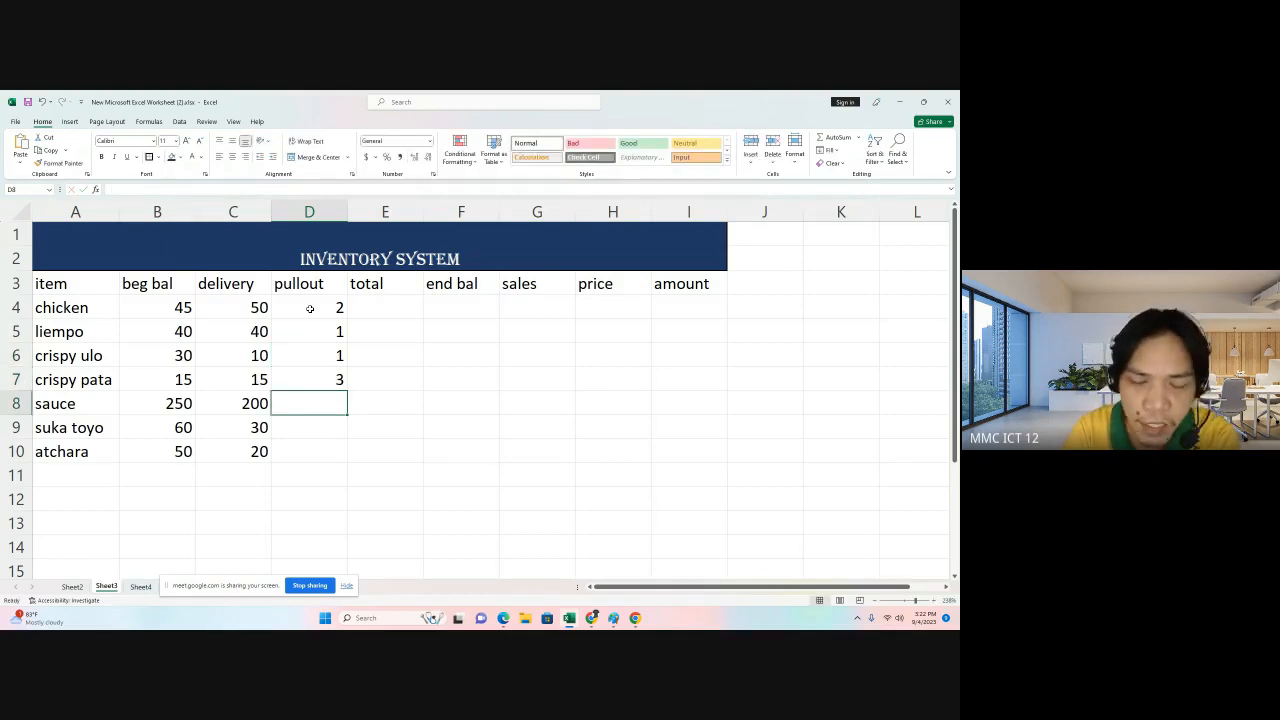
Enter pullout quantities of 2 and 1 for sauce and suka toyo.
type("2")
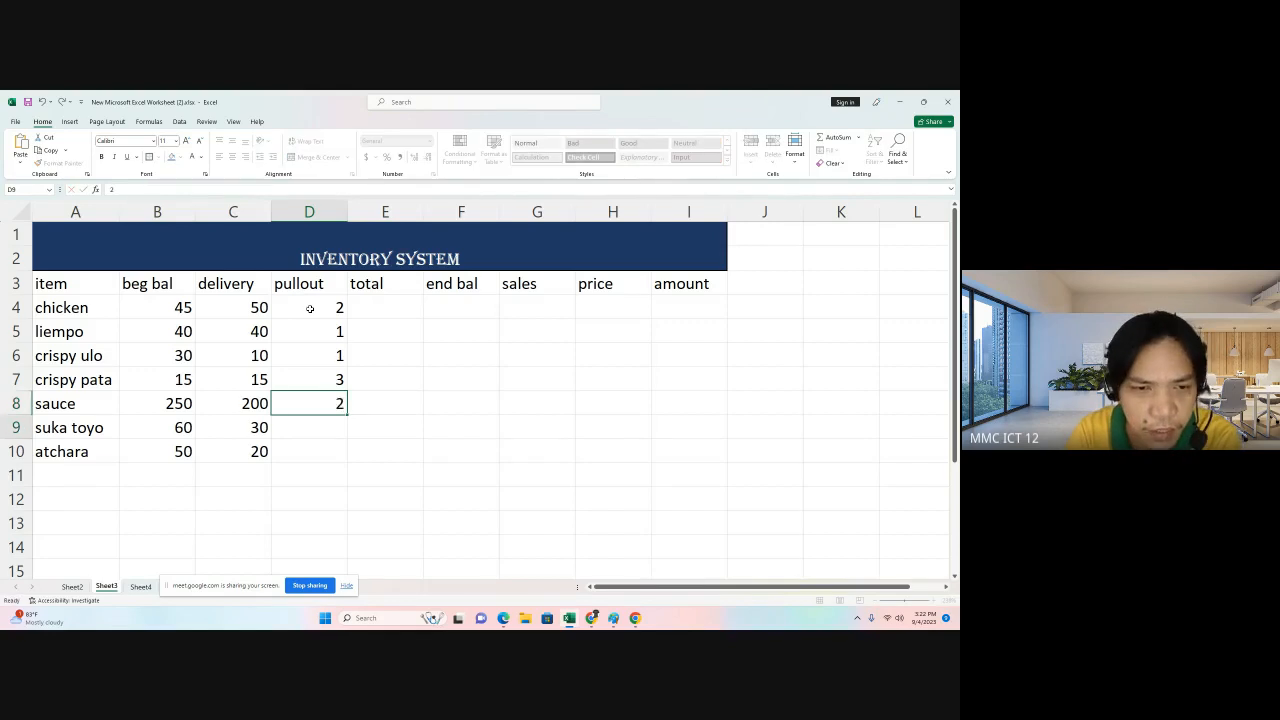
key("Return")
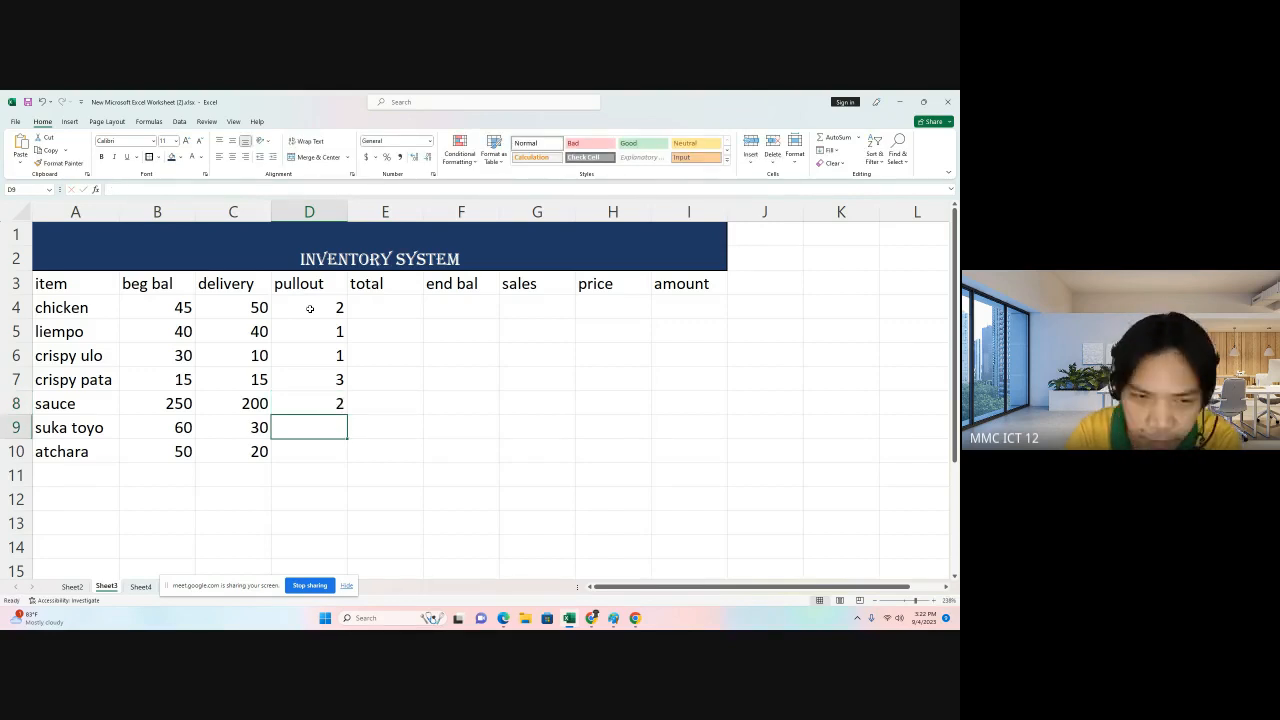
type("1")
key("Return")
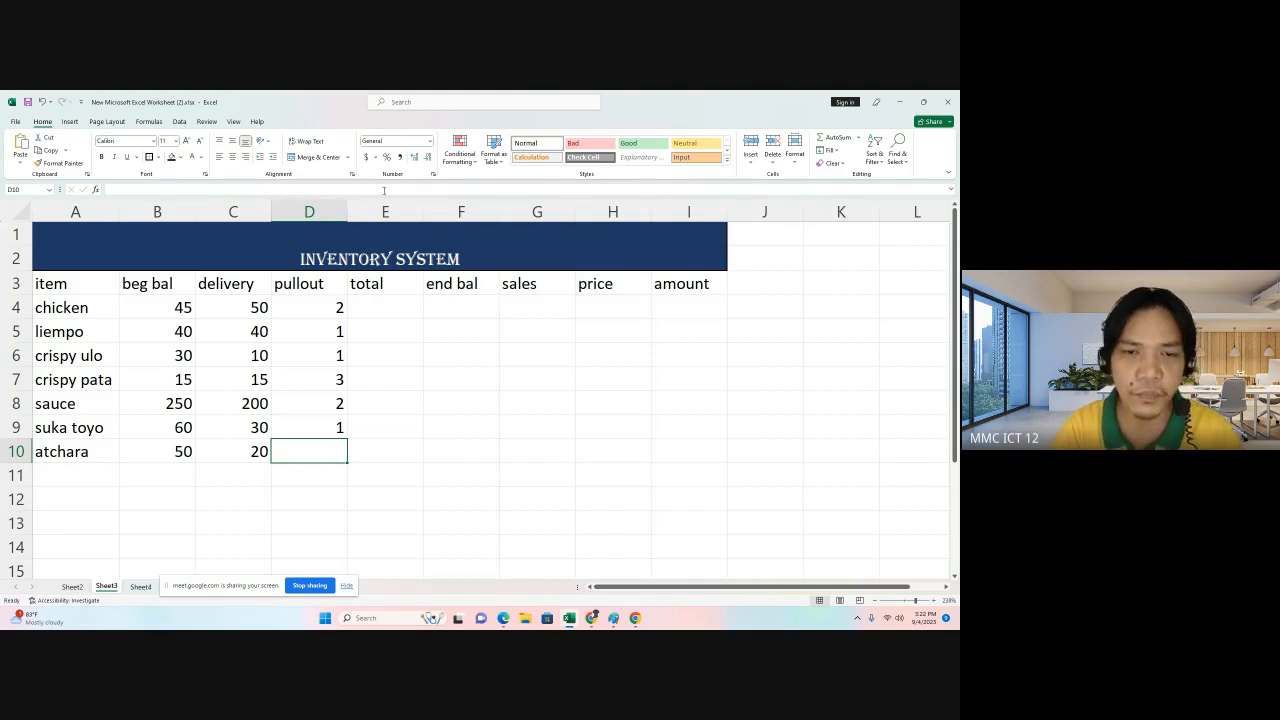
Compute chicken's total with the formula =sum(B4:C4)-D4, beginning balance plus delivery minus pullout.
left_click(397, 313)
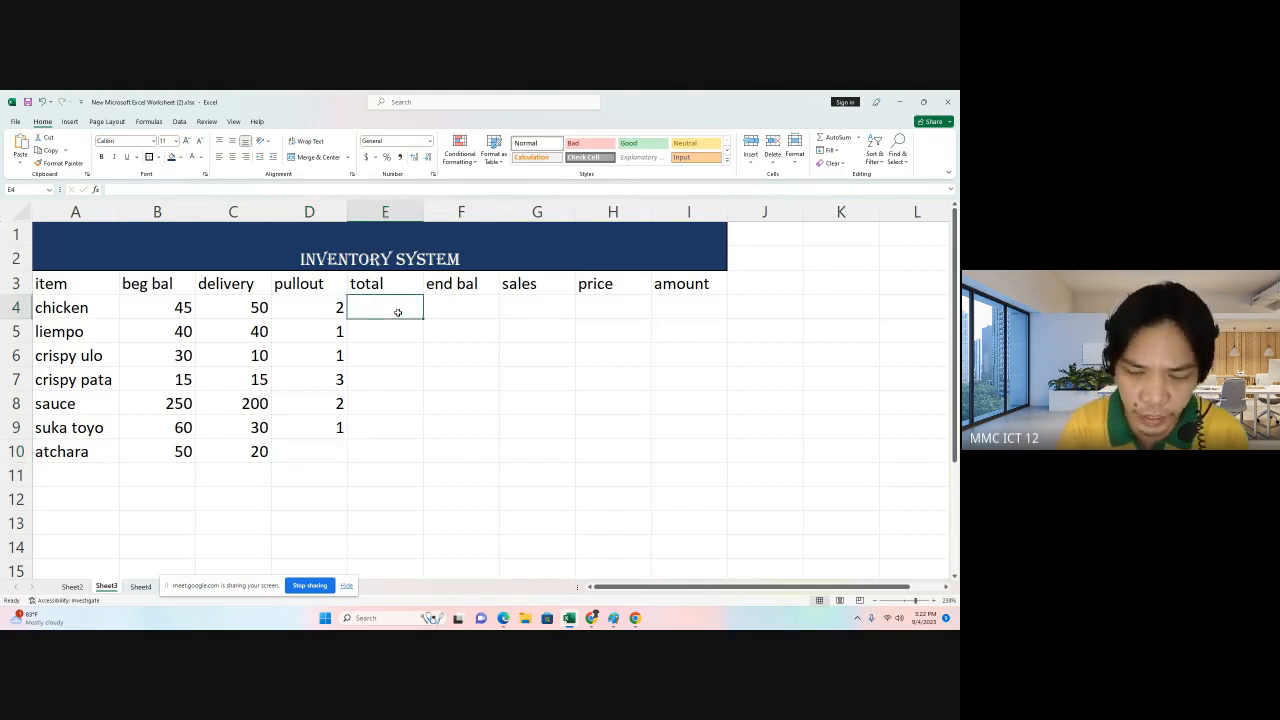
type("=su")
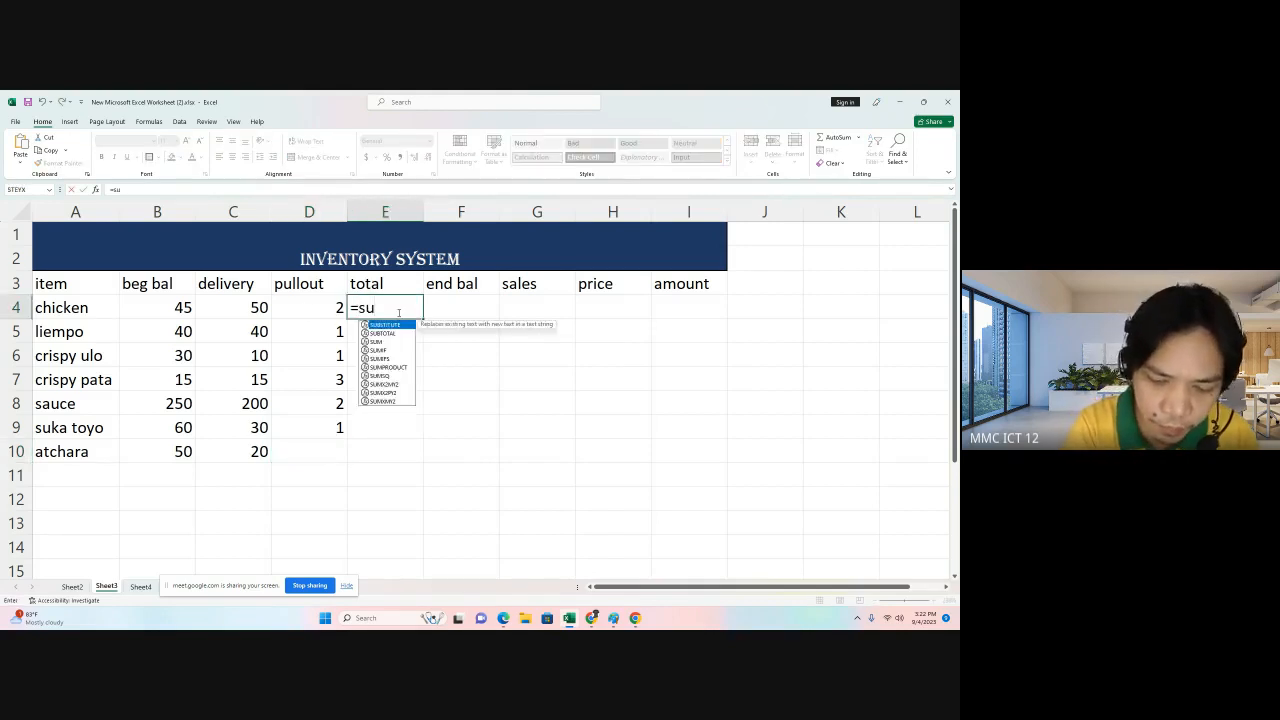
type("m(")
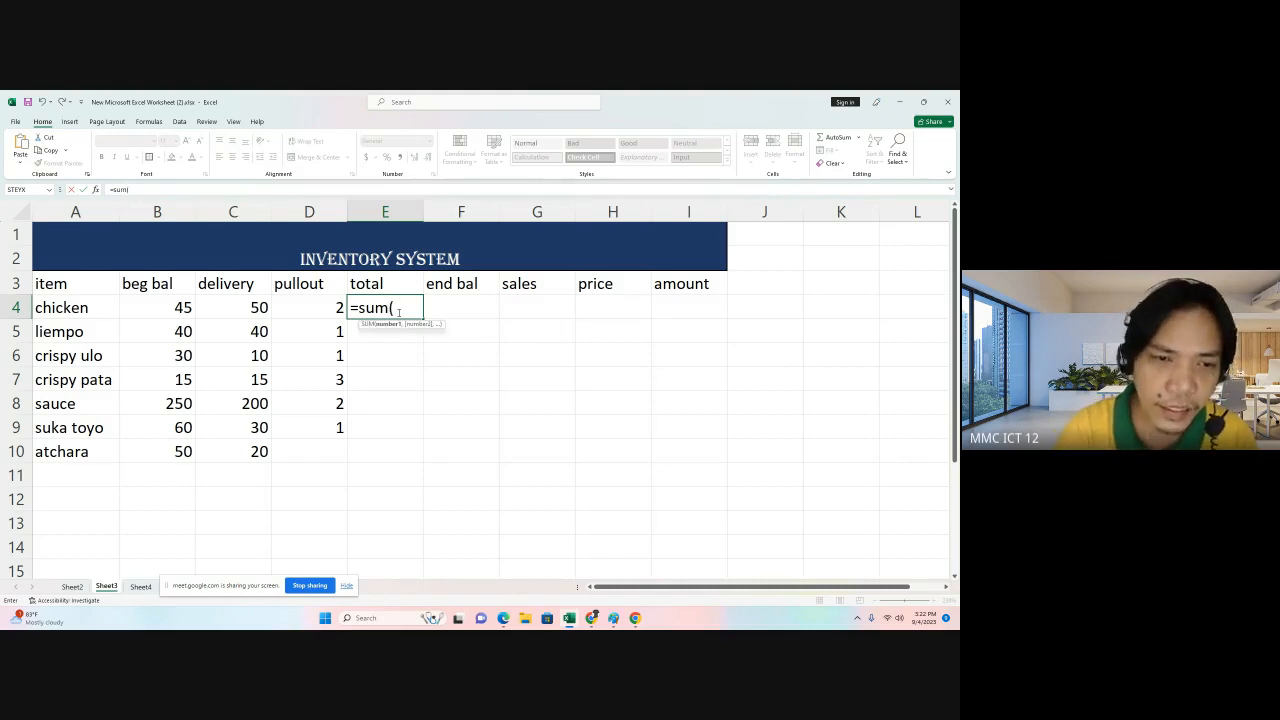
left_click_drag(170, 313, 220, 312)
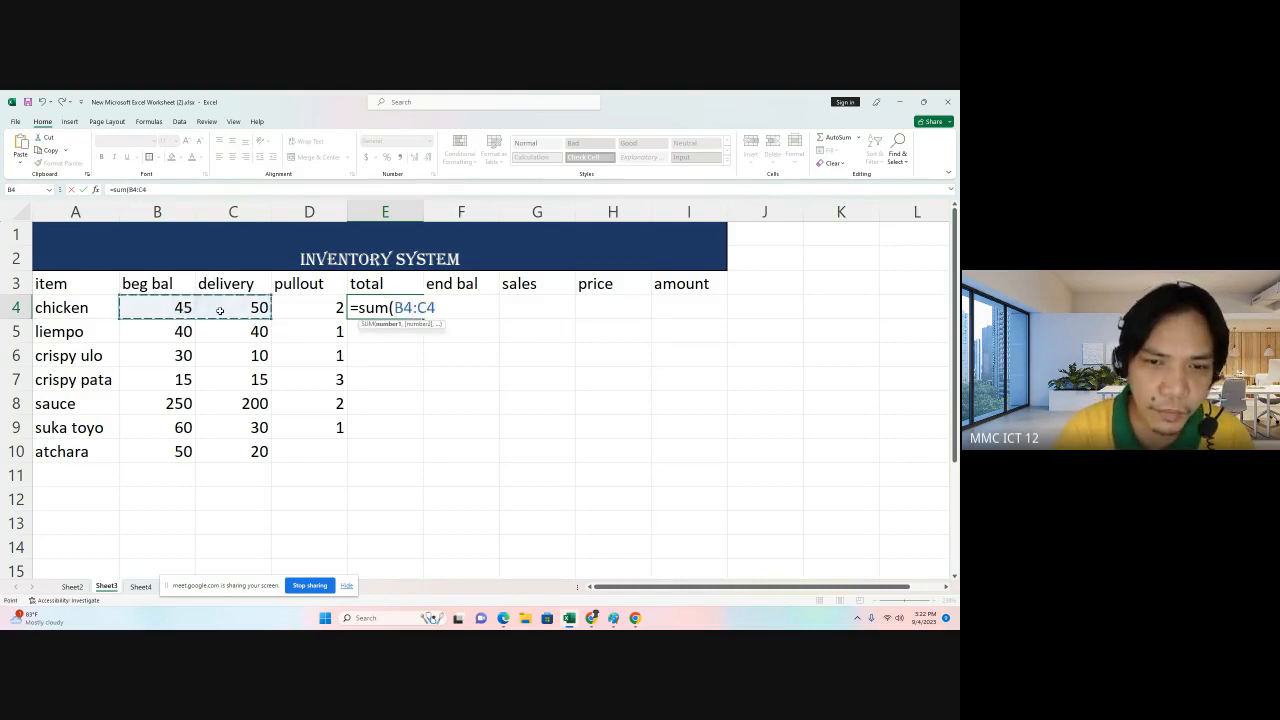
type(")")
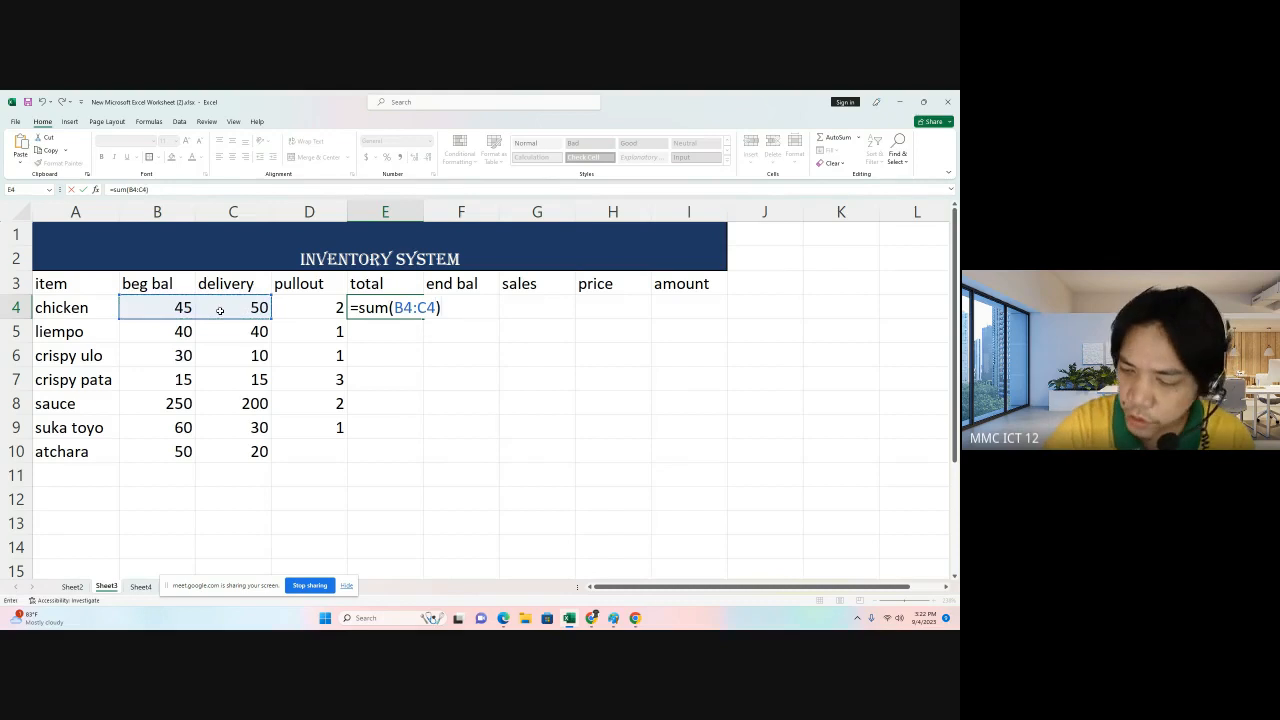
type("-")
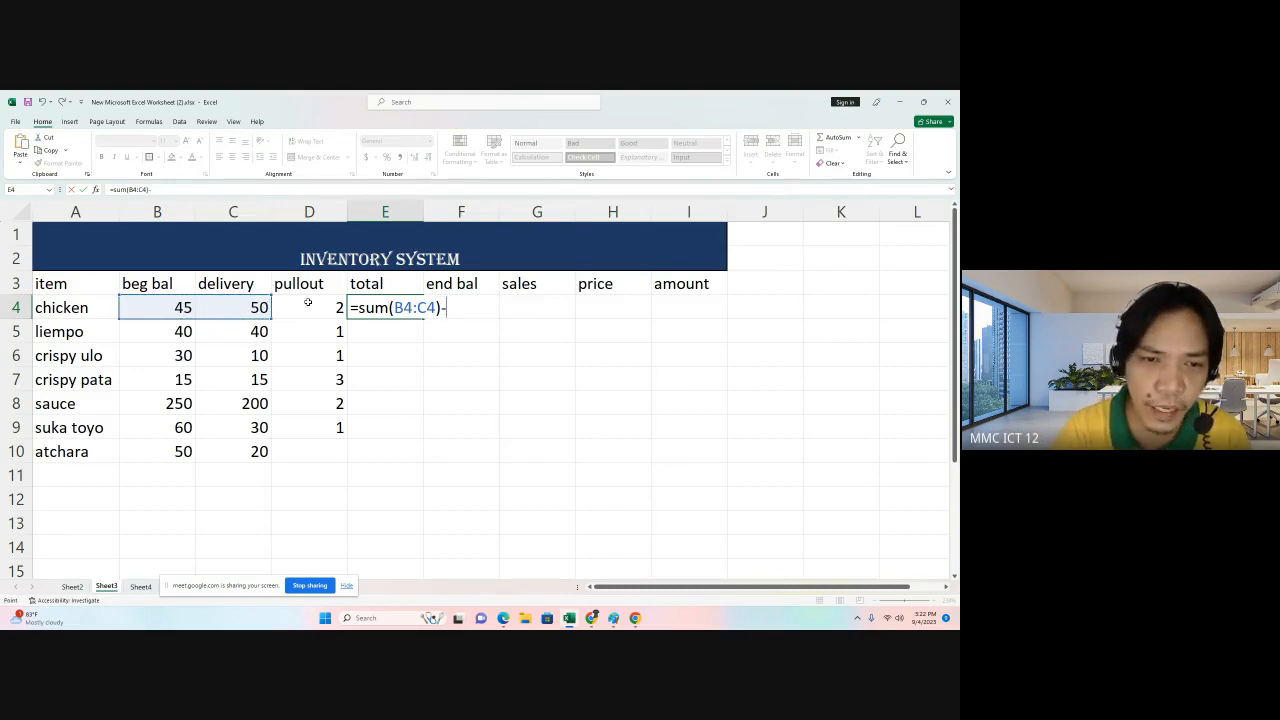
left_click(308, 302)
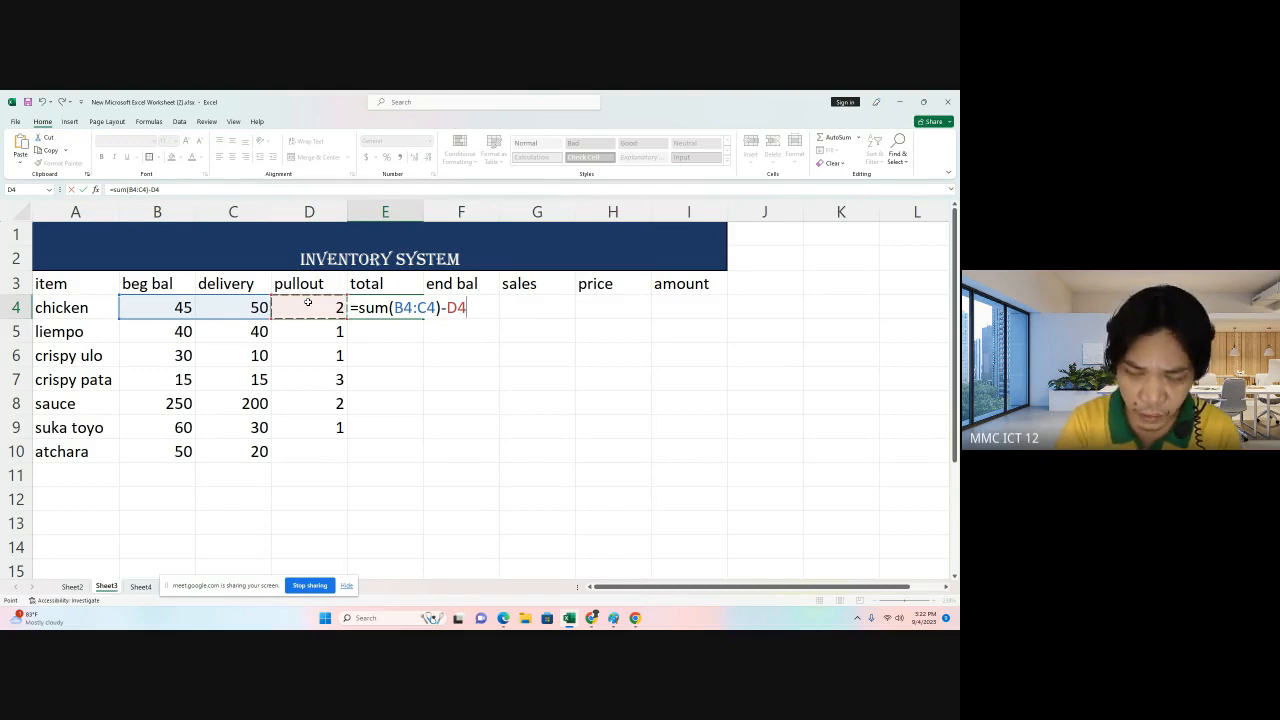
key("Return")
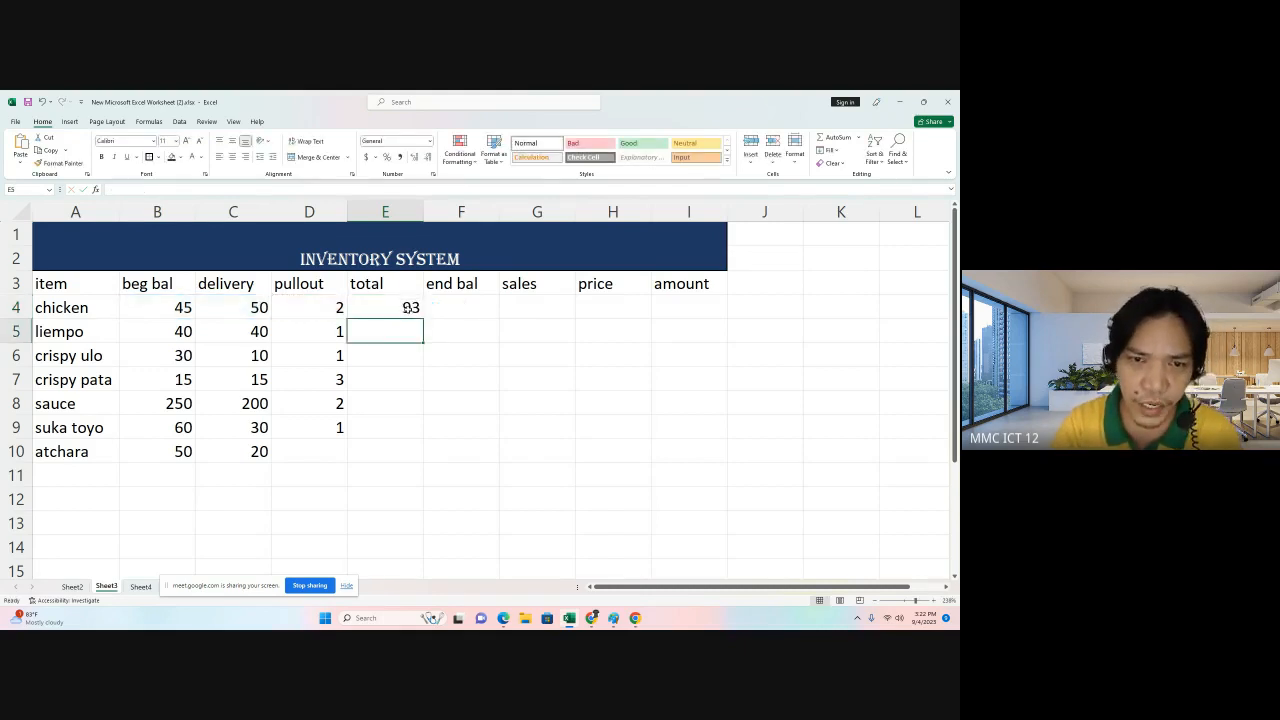
Fill the total formula down through atchara's row.
left_click(407, 309)
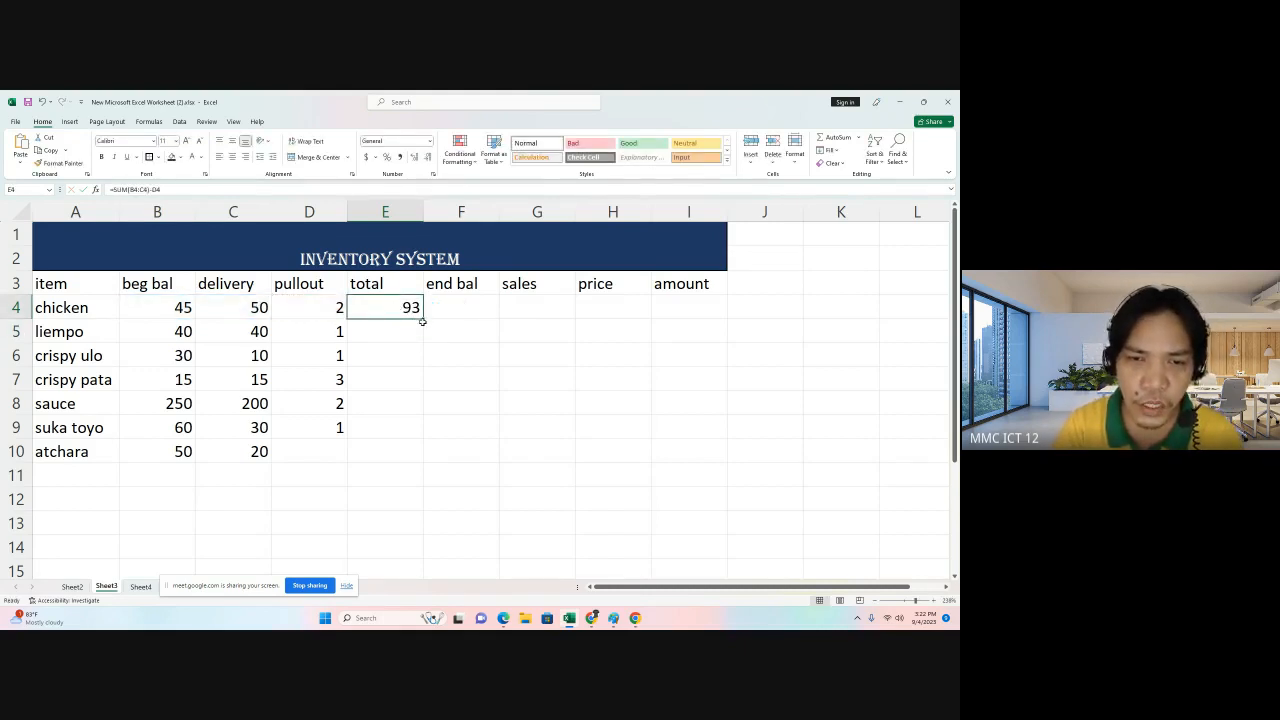
left_click(386, 331)
left_click(392, 308)
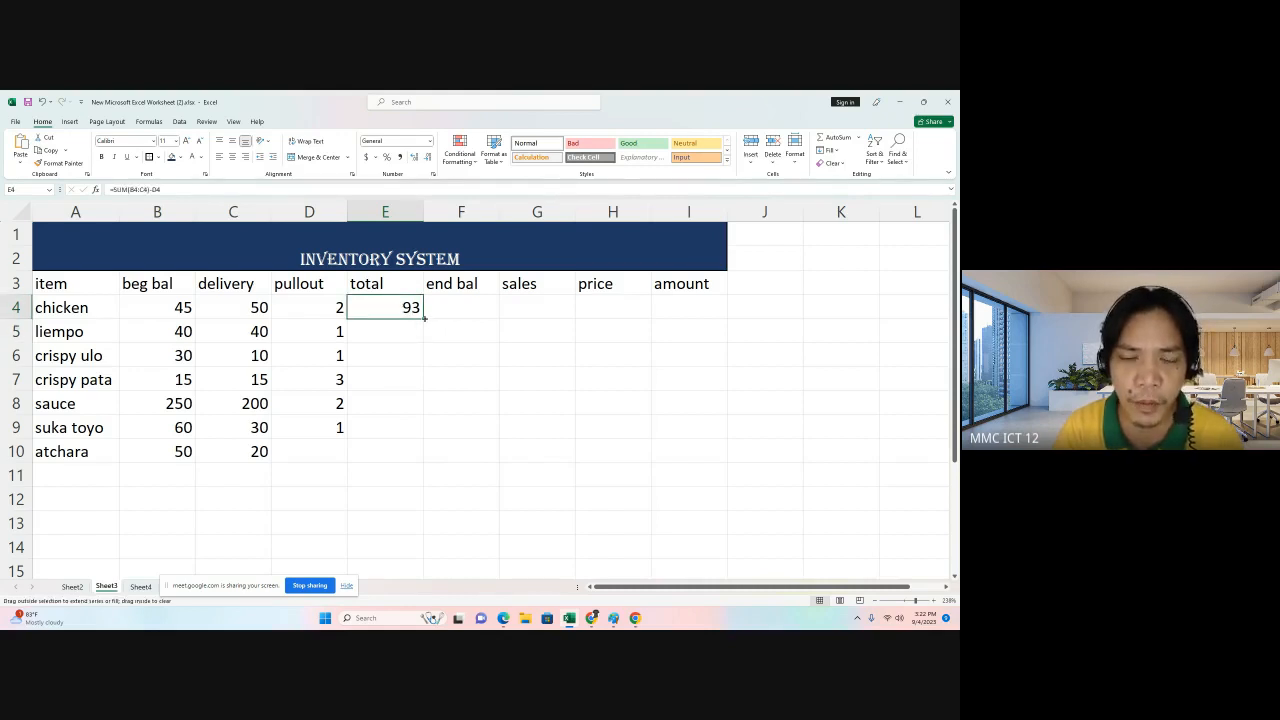
left_click_drag(424, 319, 425, 465)
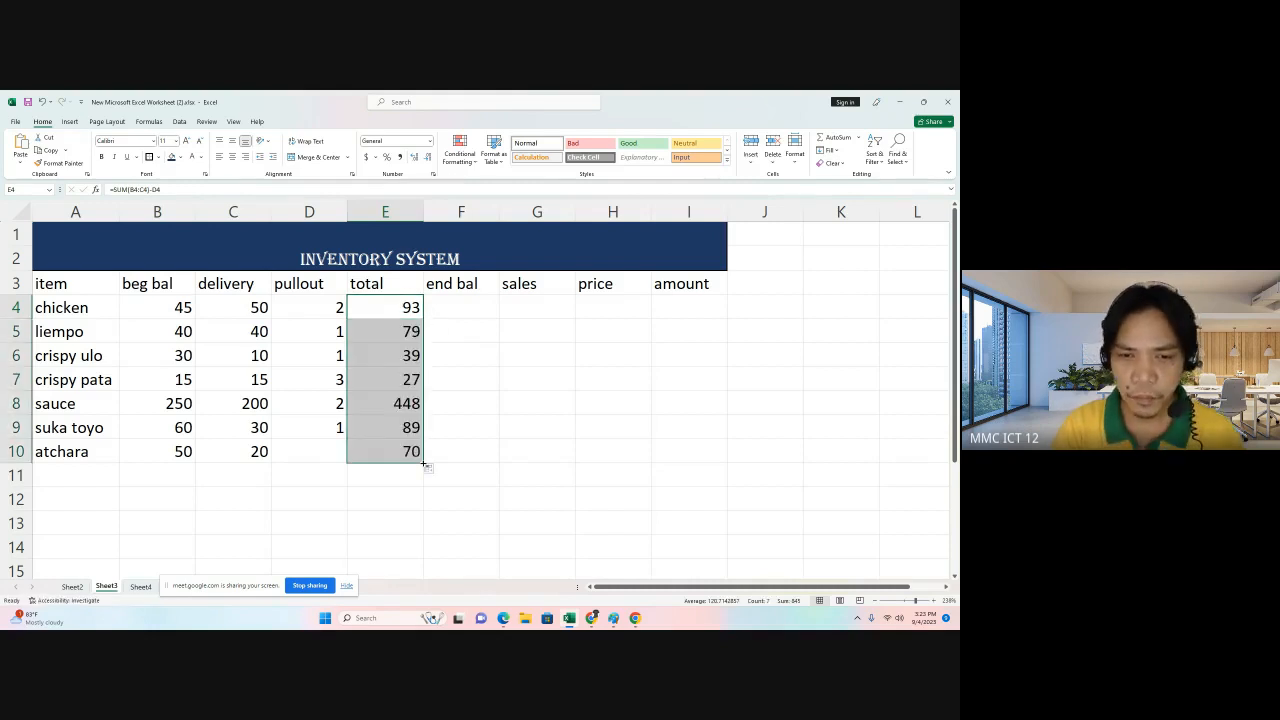
Enter ending balances of 60, 25, 25 and 24 for chicken, liempo, crispy ulo and crispy pata.
left_click(466, 309)
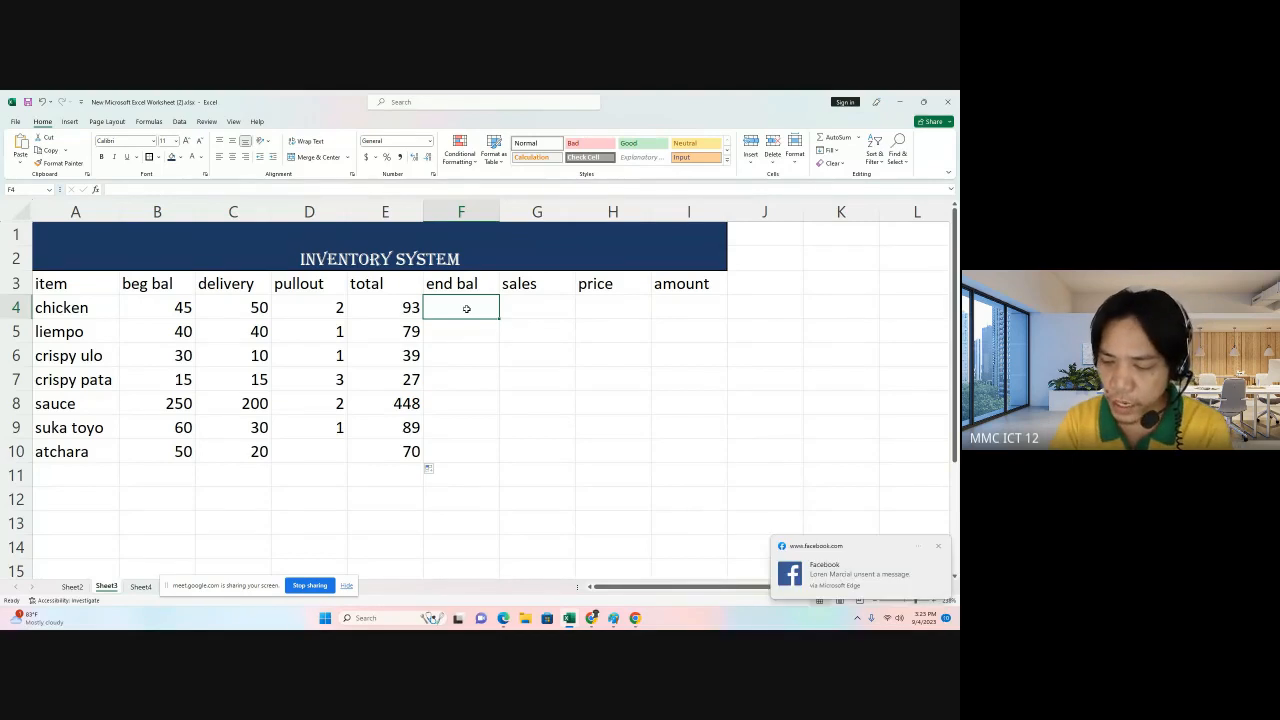
type("60")
key("Return")
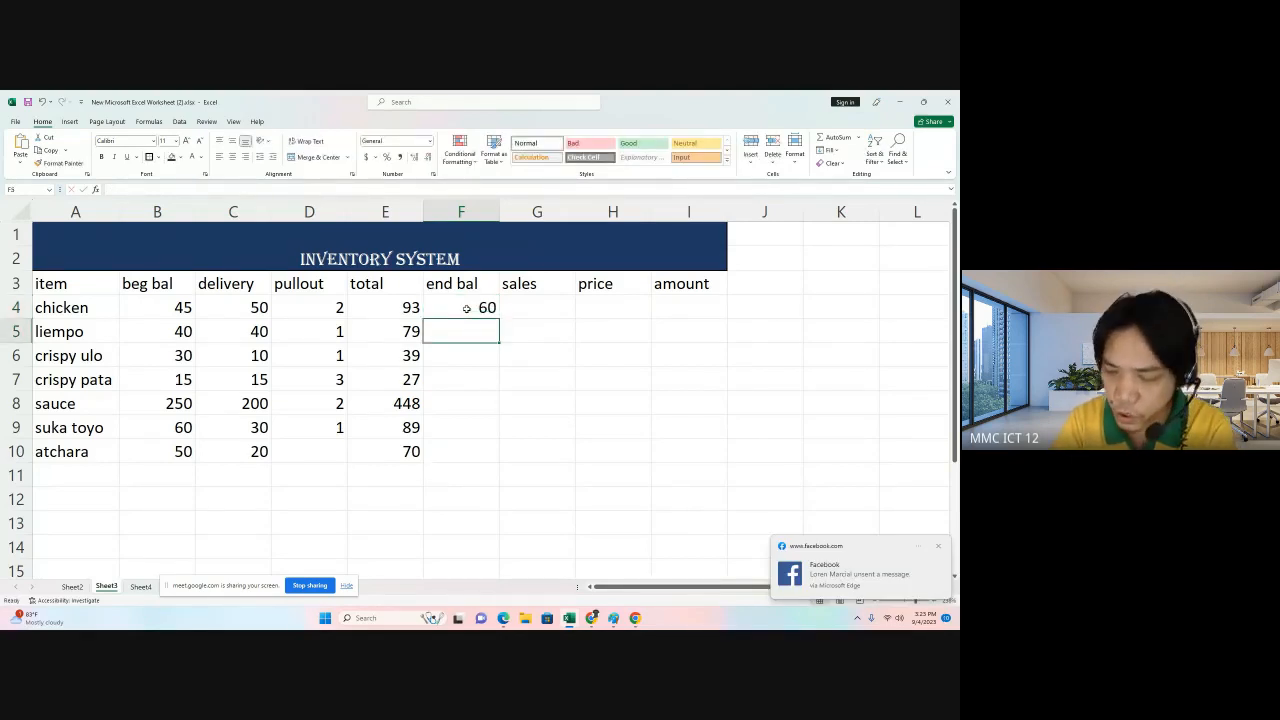
type("25")
key("Return")
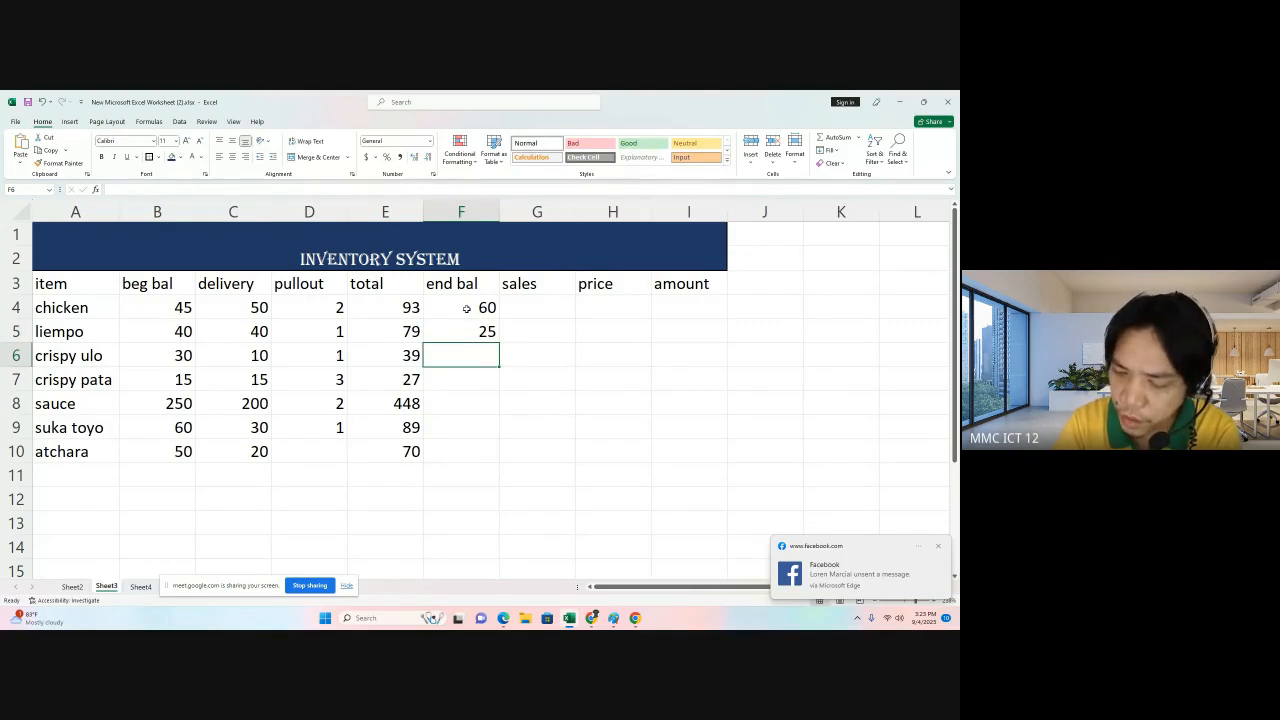
type("25")
key("Return")
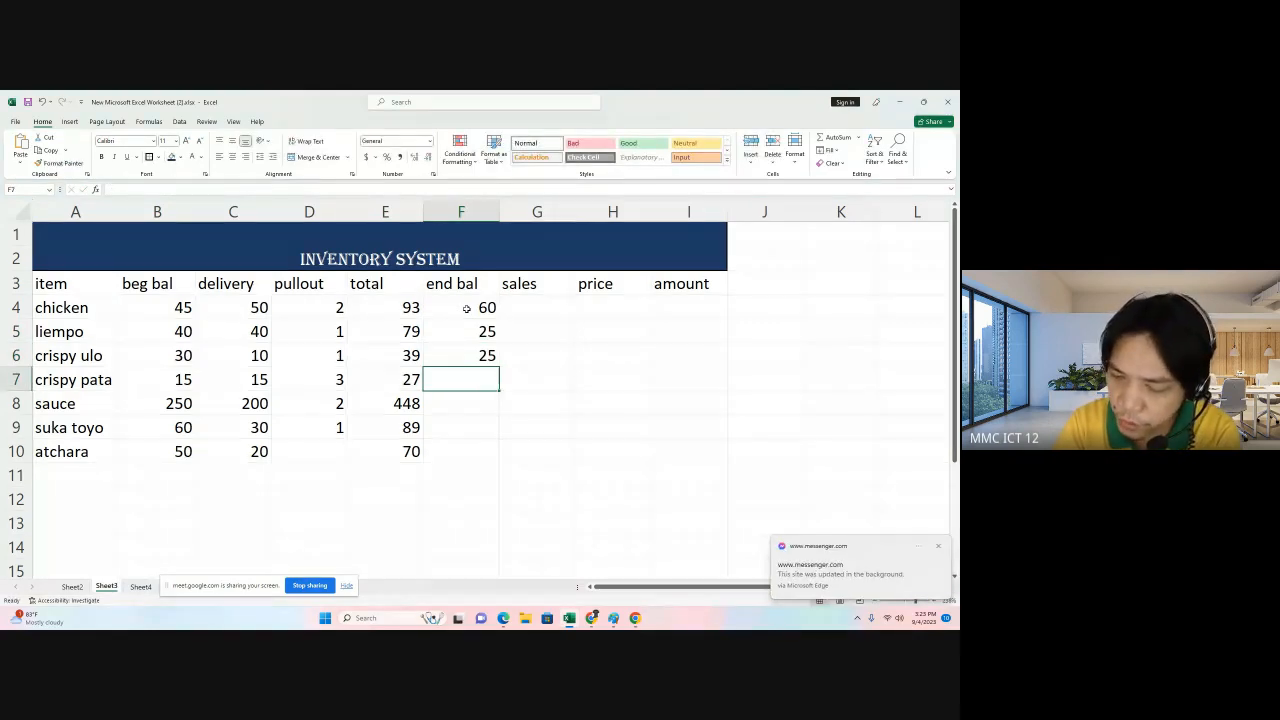
type("24")
key("Return")
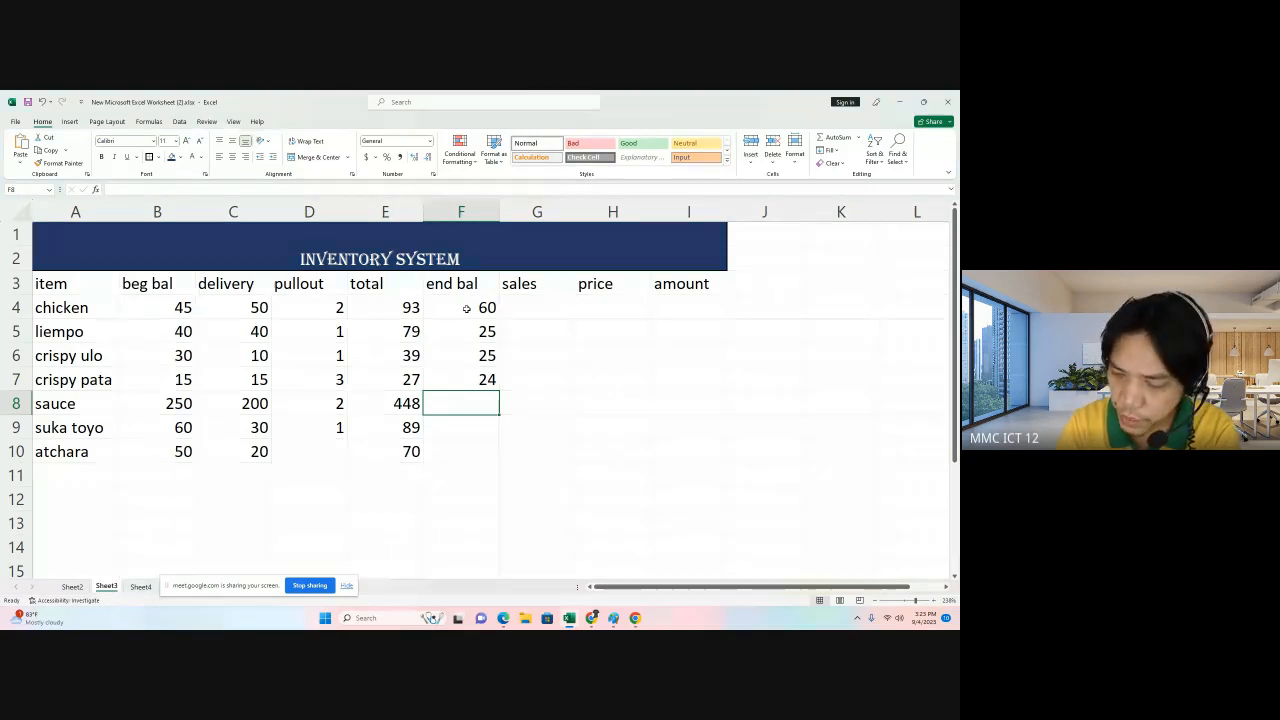
Enter ending balances of 425, 25 and 45 for sauce, suka toyo and atchara.
type("425")
key("Return")
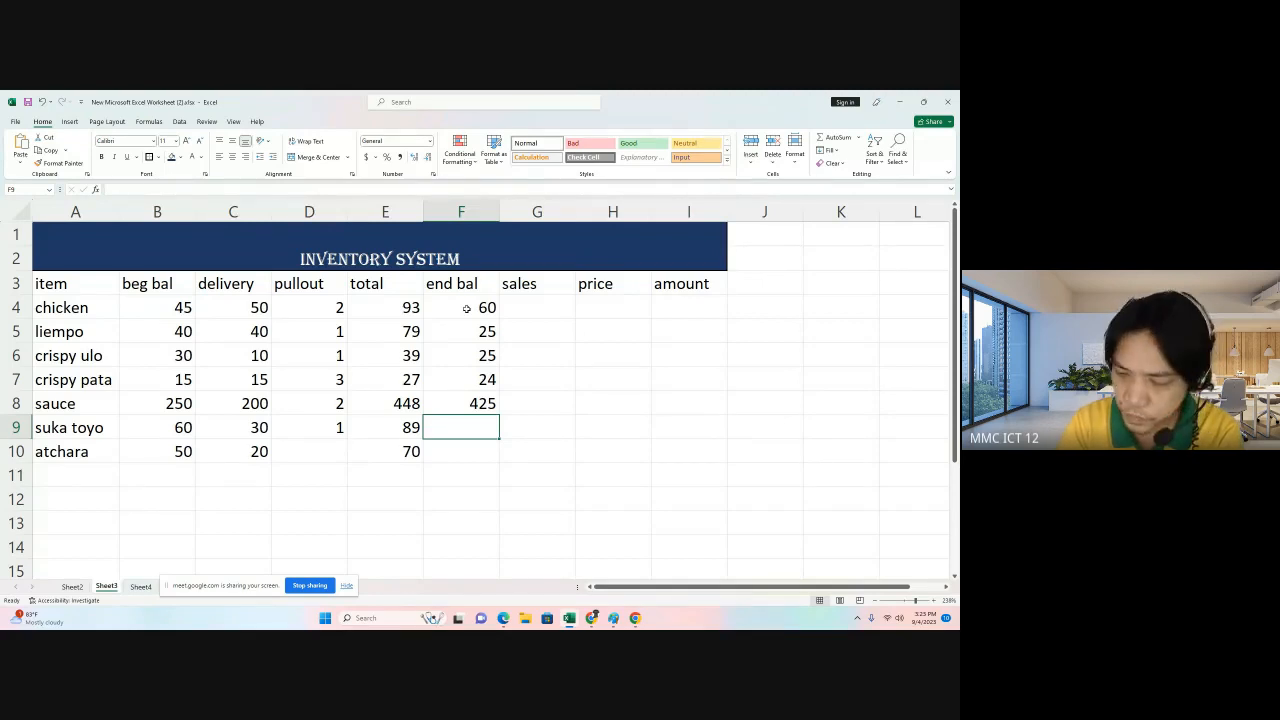
type("25")
key("Return")
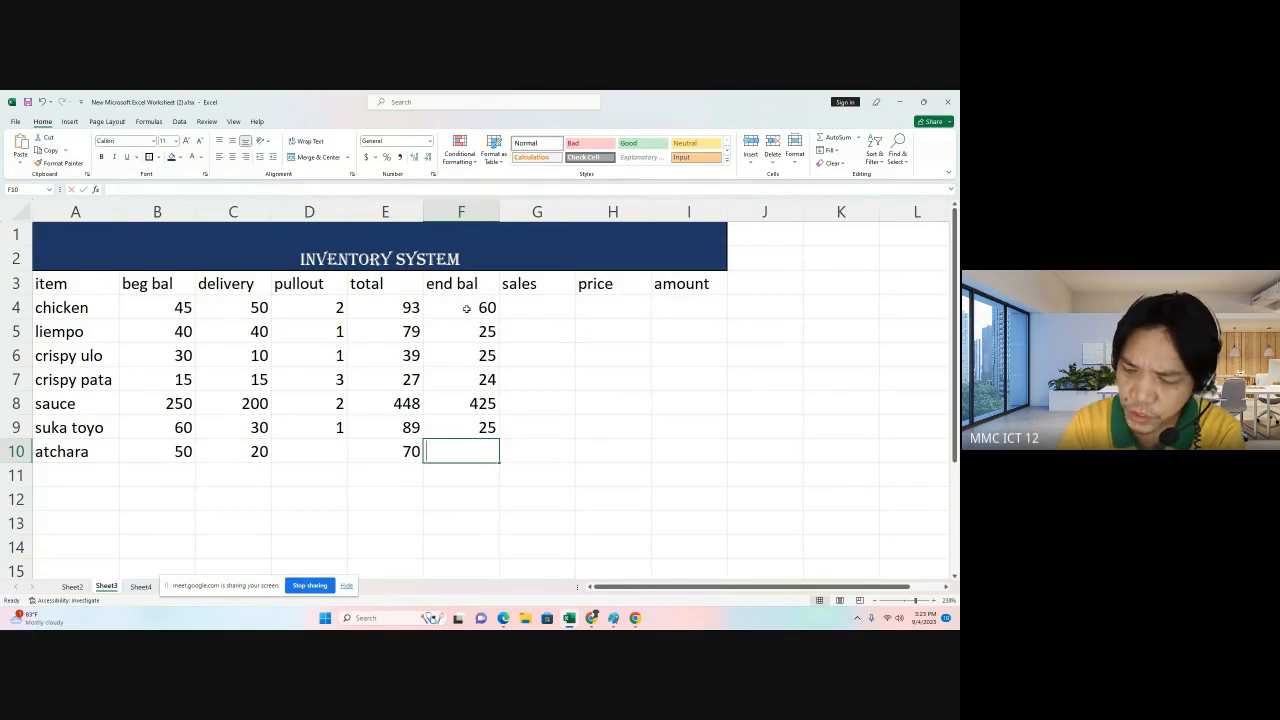
type("45")
key("Return")
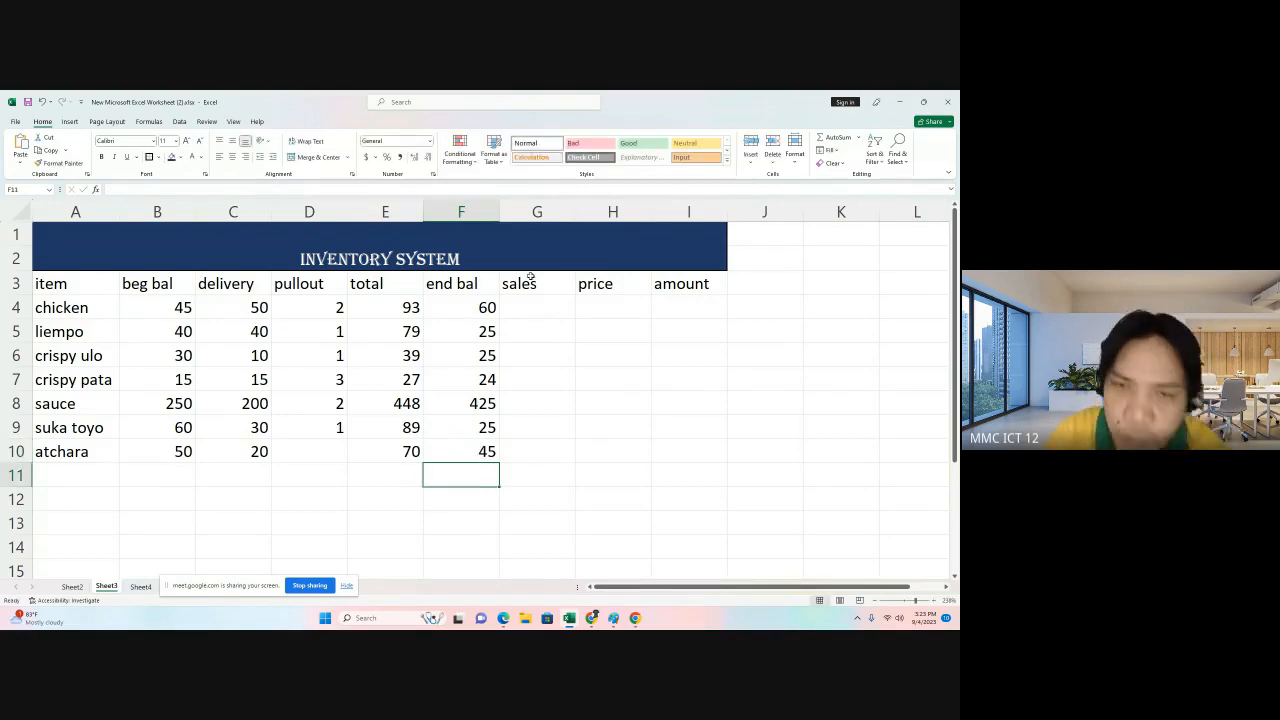
Compute chicken's sales as total minus ending balance with the formula =E4-F4.
left_click(546, 306)
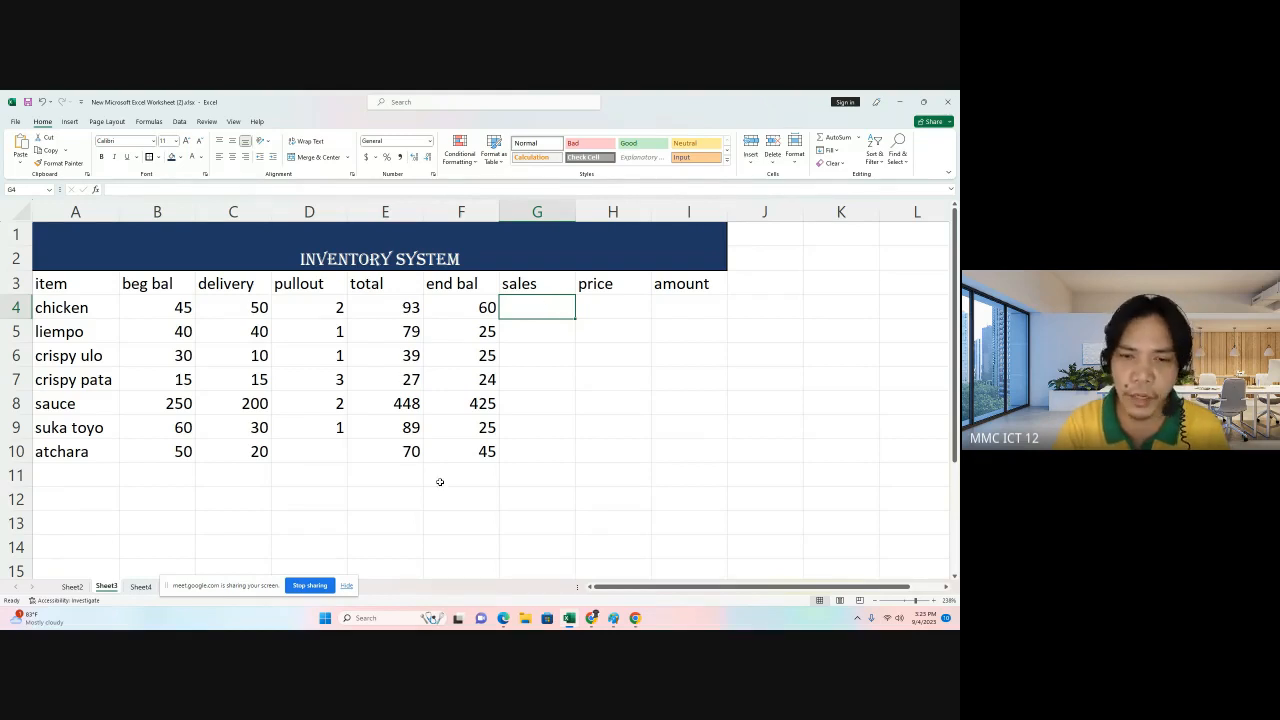
left_click(537, 397)
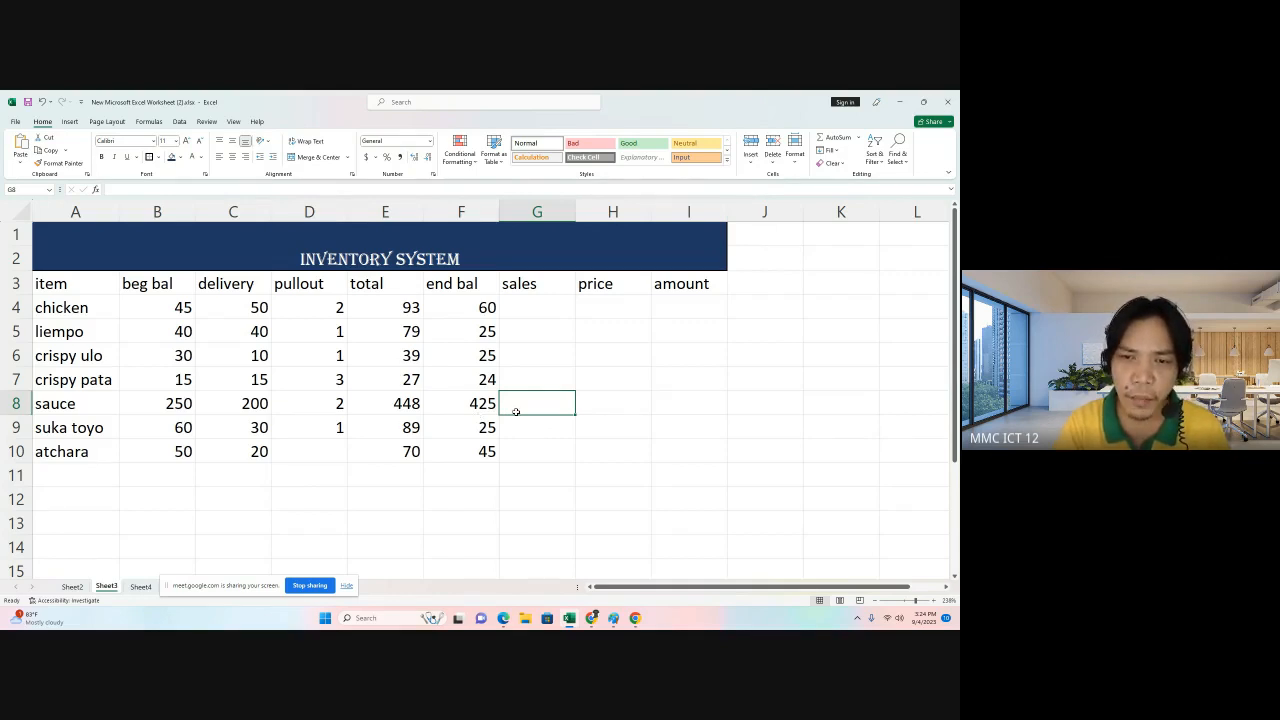
left_click(520, 308)
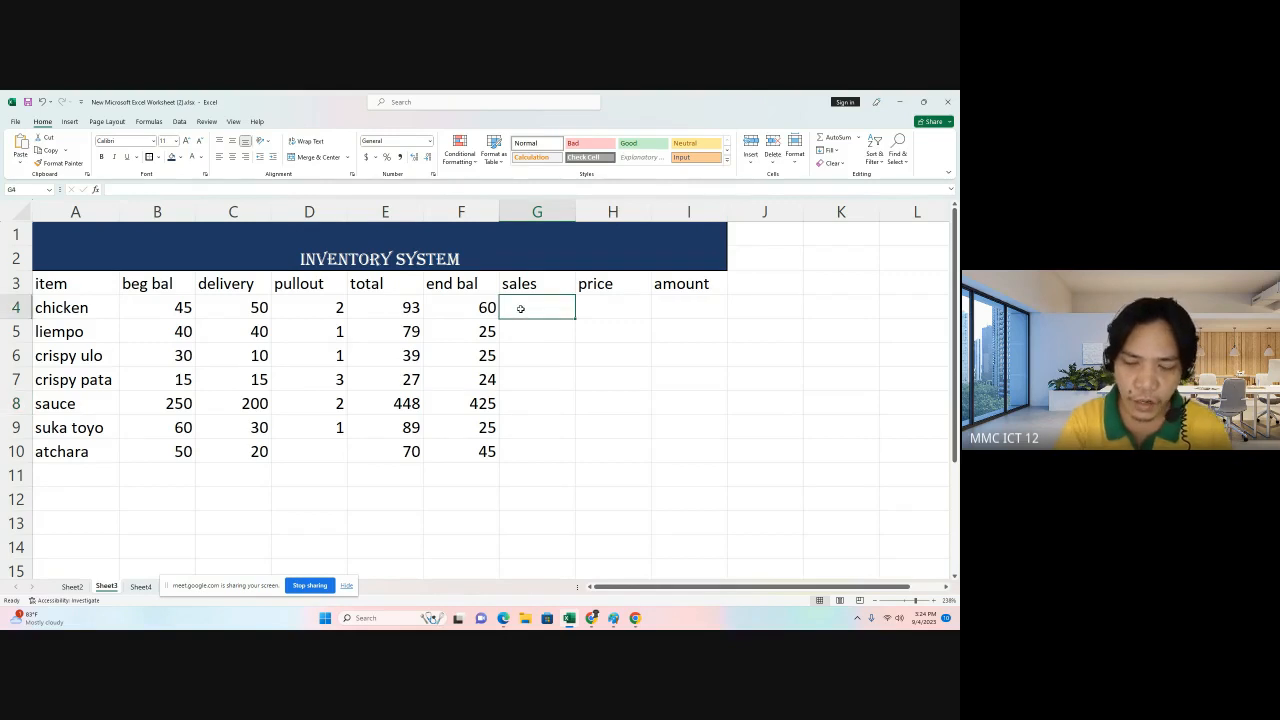
type("=")
left_click(403, 307)
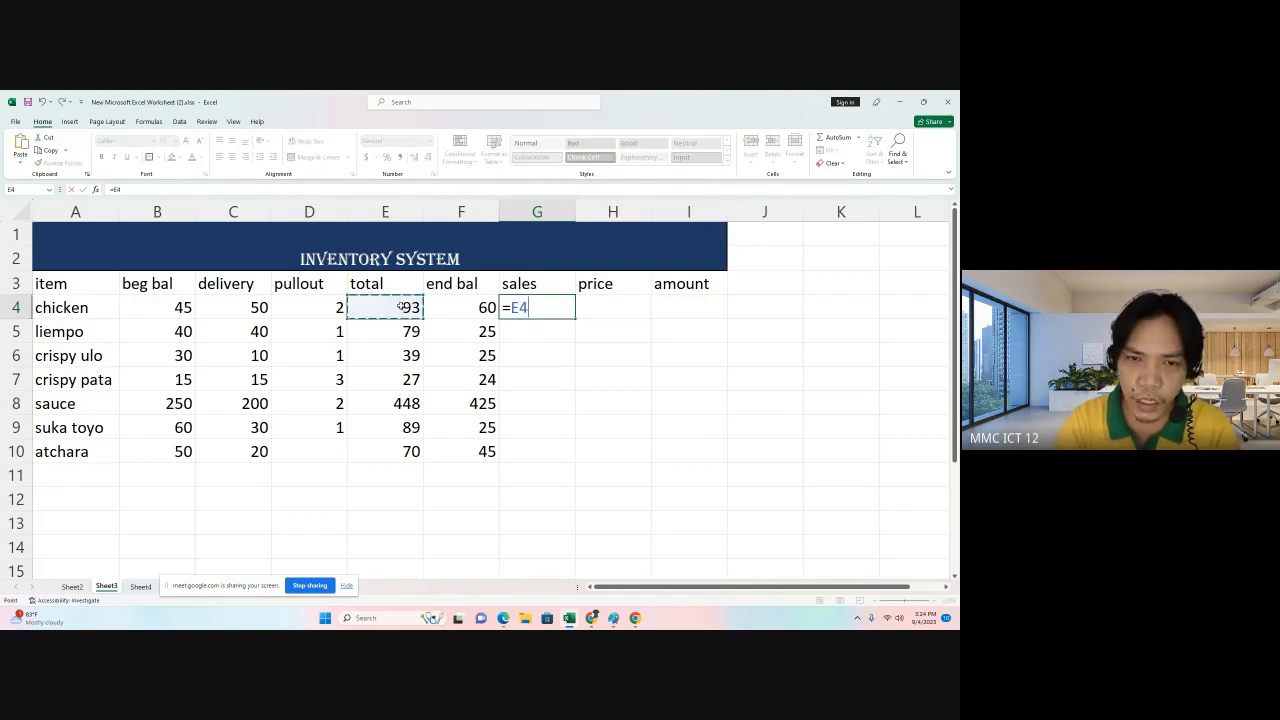
type("-")
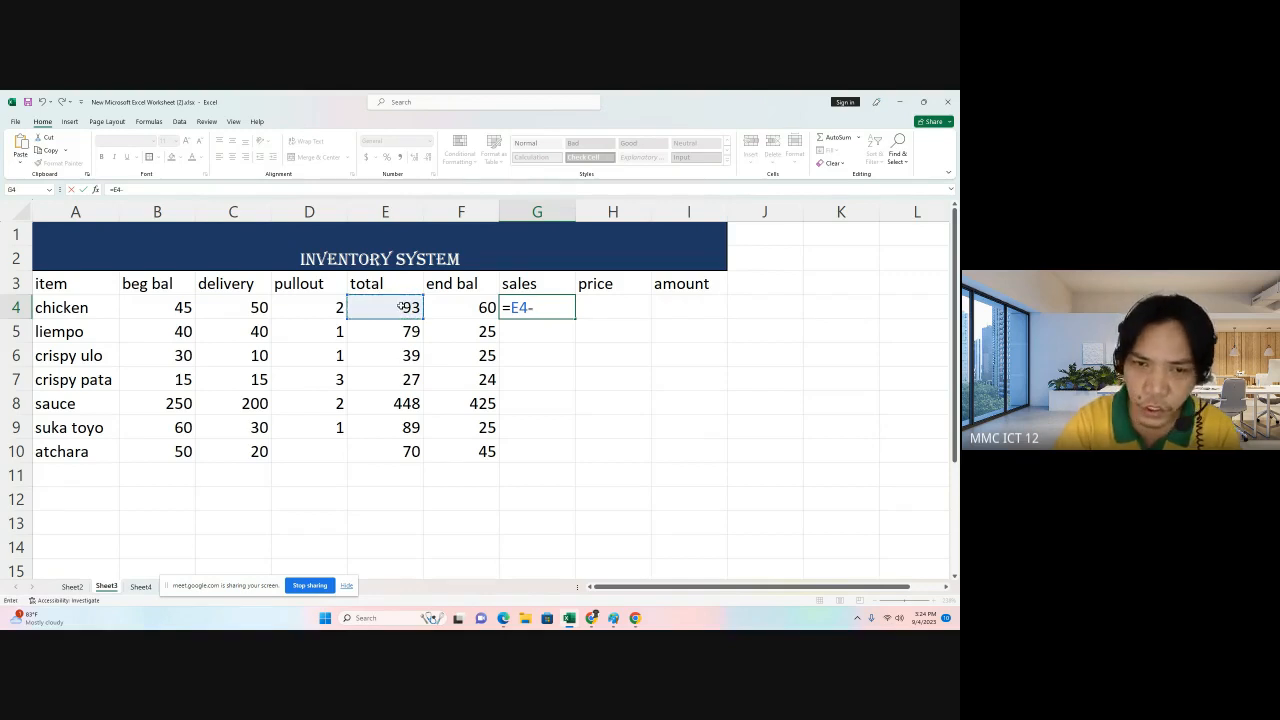
left_click(458, 308)
key("Return")
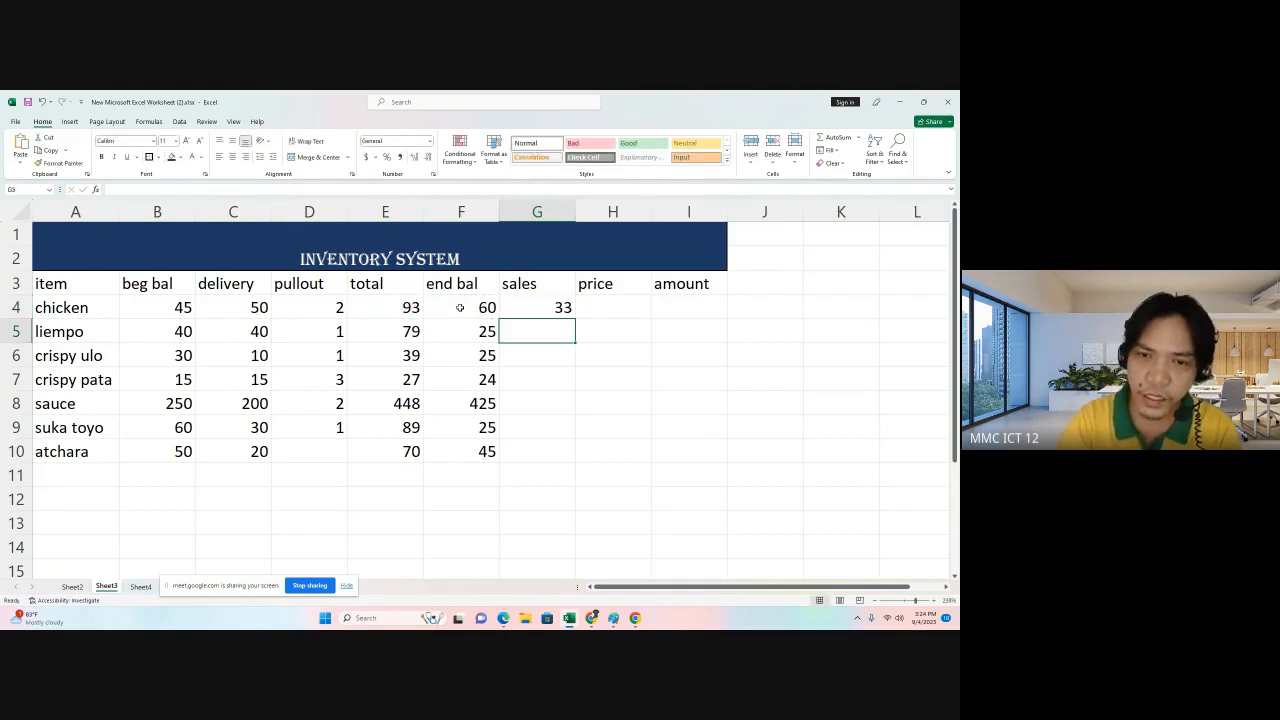
Fill chicken's sales formula down through crispy pata's row.
left_click(535, 311)
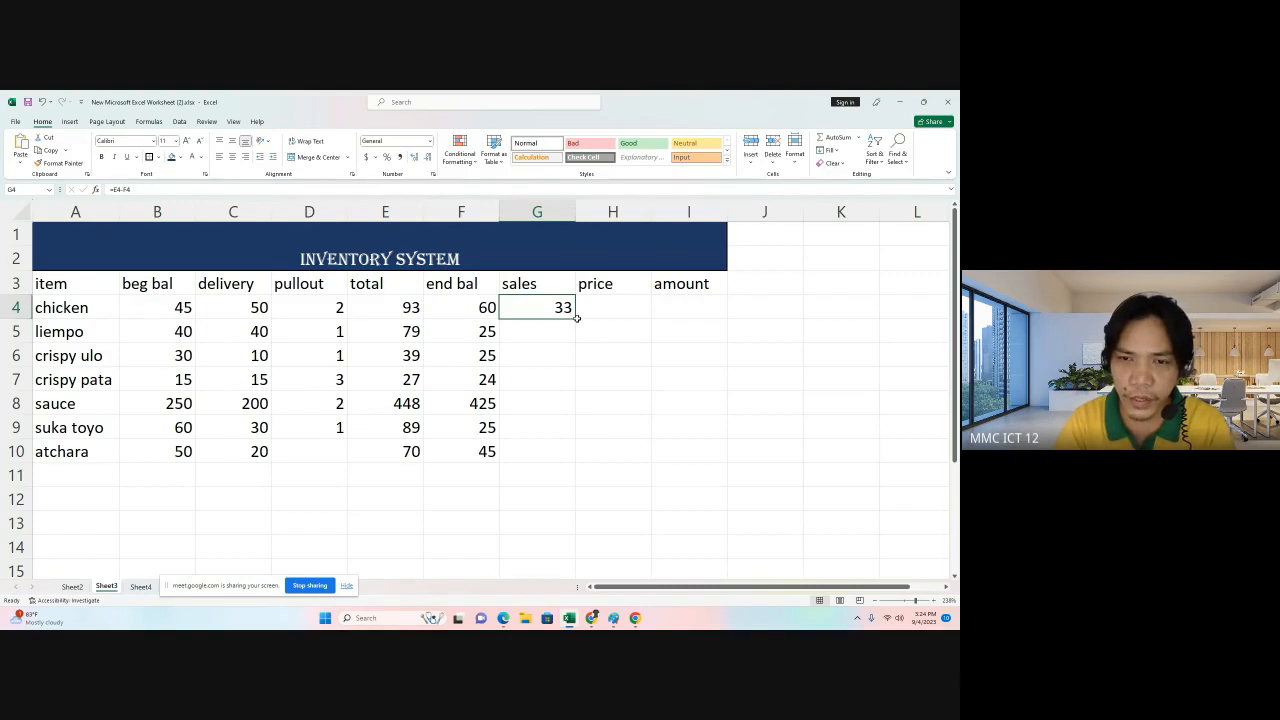
left_click_drag(571, 314, 577, 381)
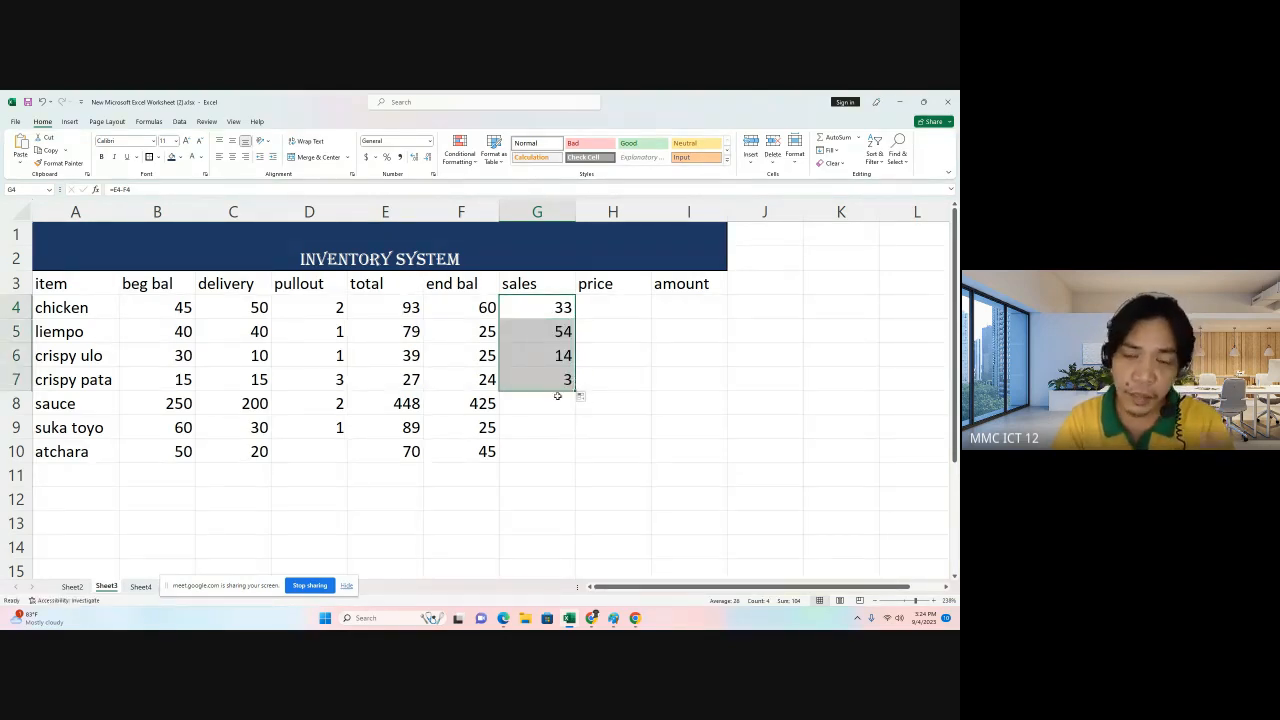
left_click(554, 402)
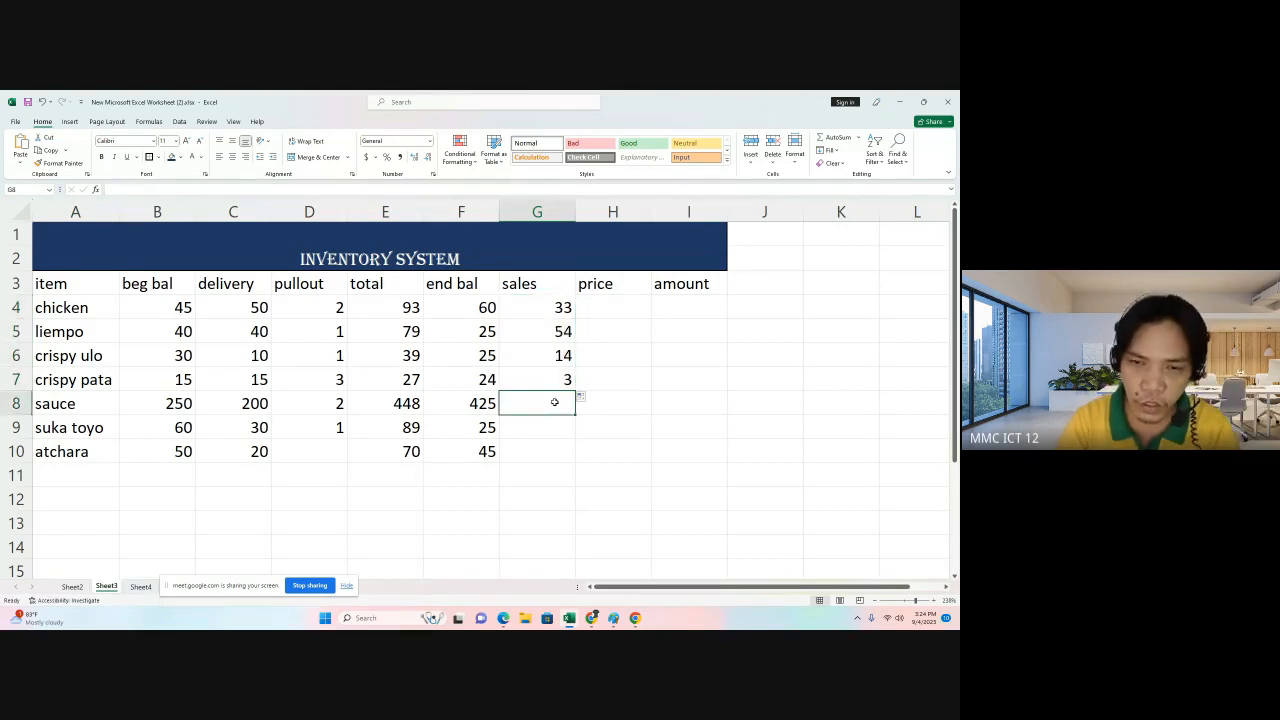
type("=")
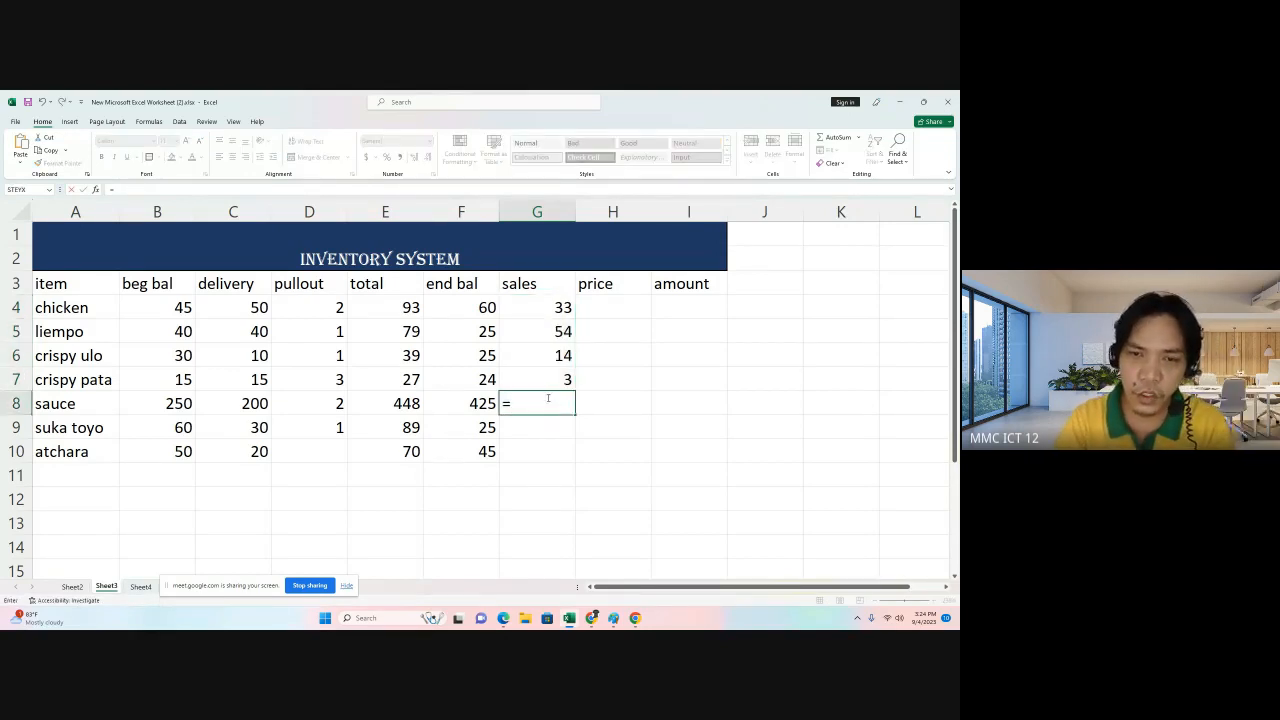
left_click(461, 401)
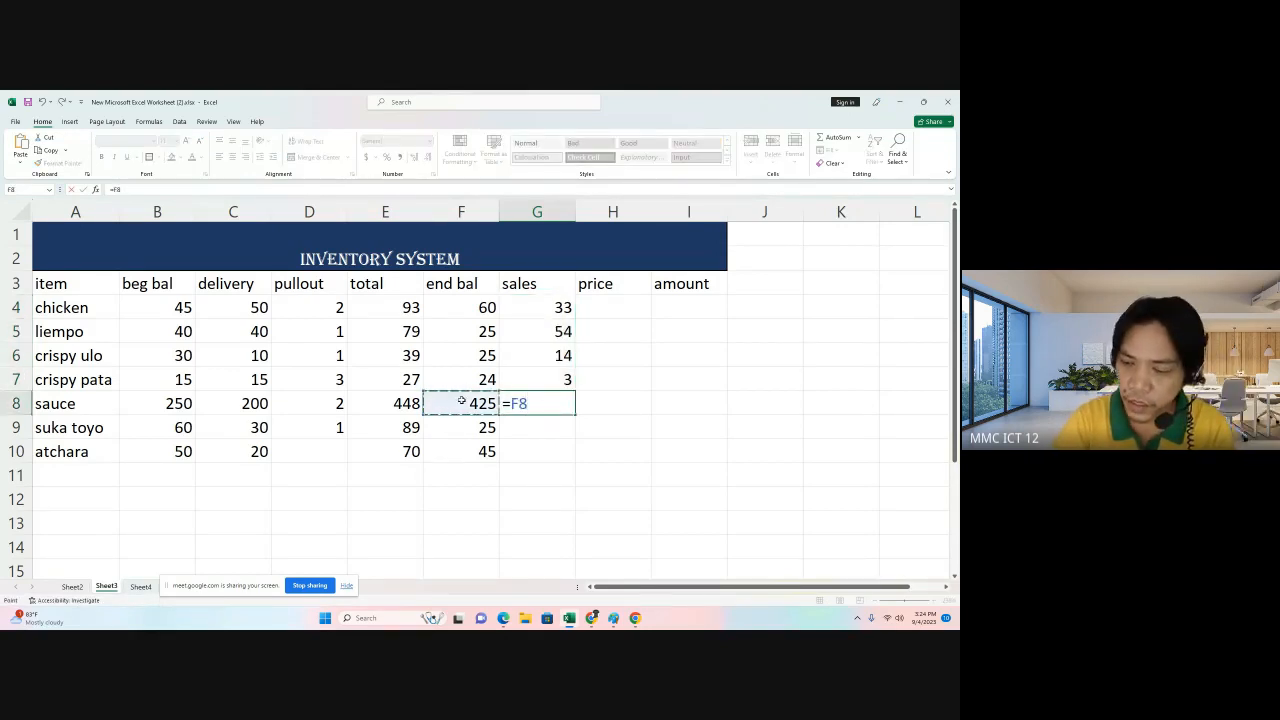
type("-")
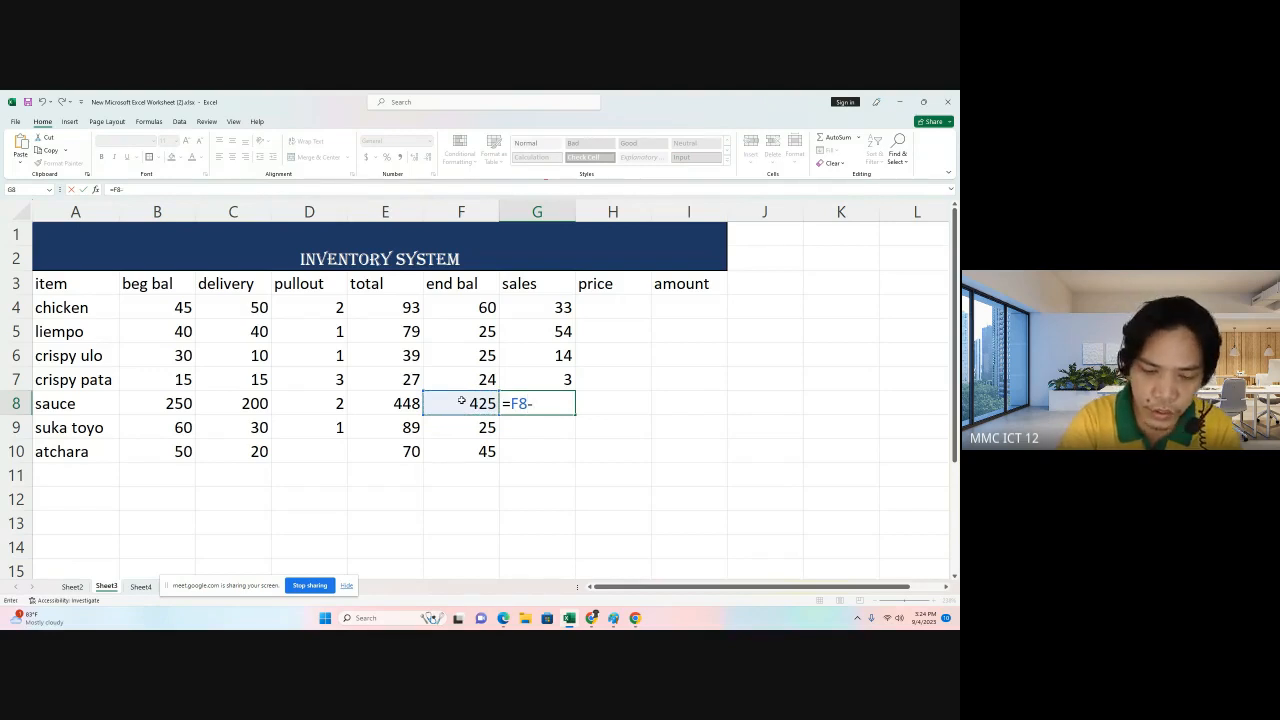
type("sum(")
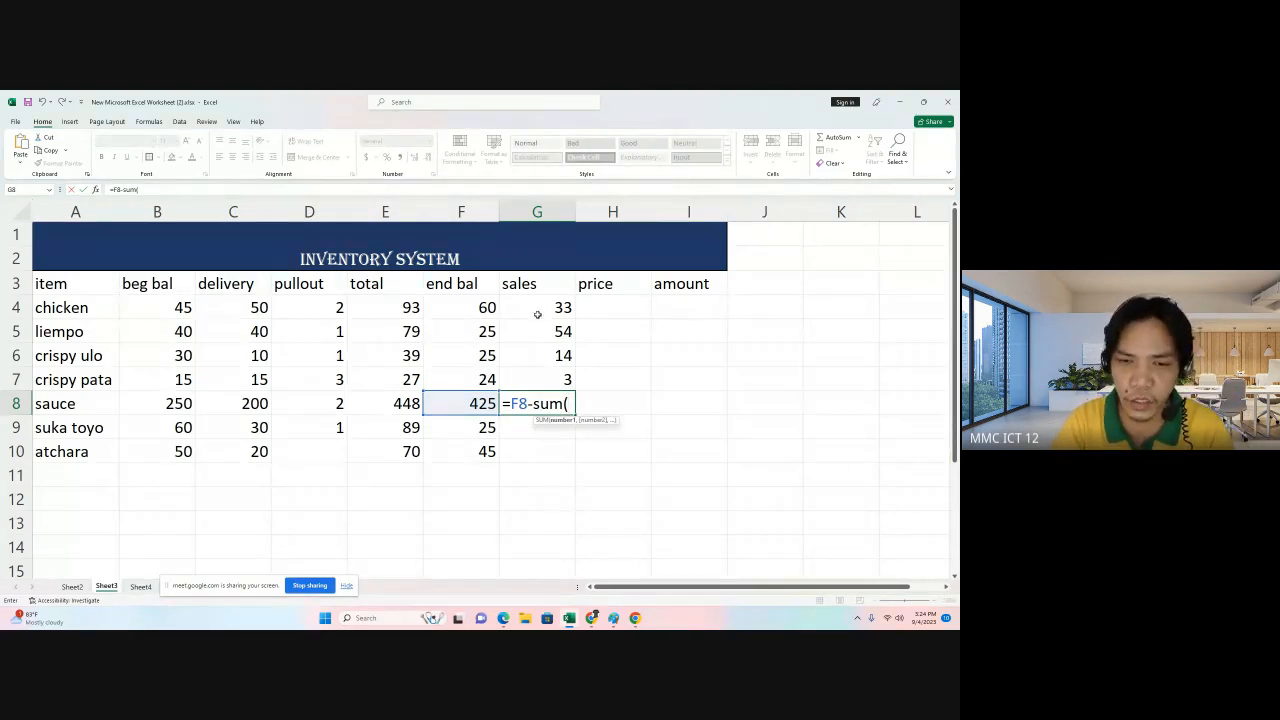
left_click(531, 403)
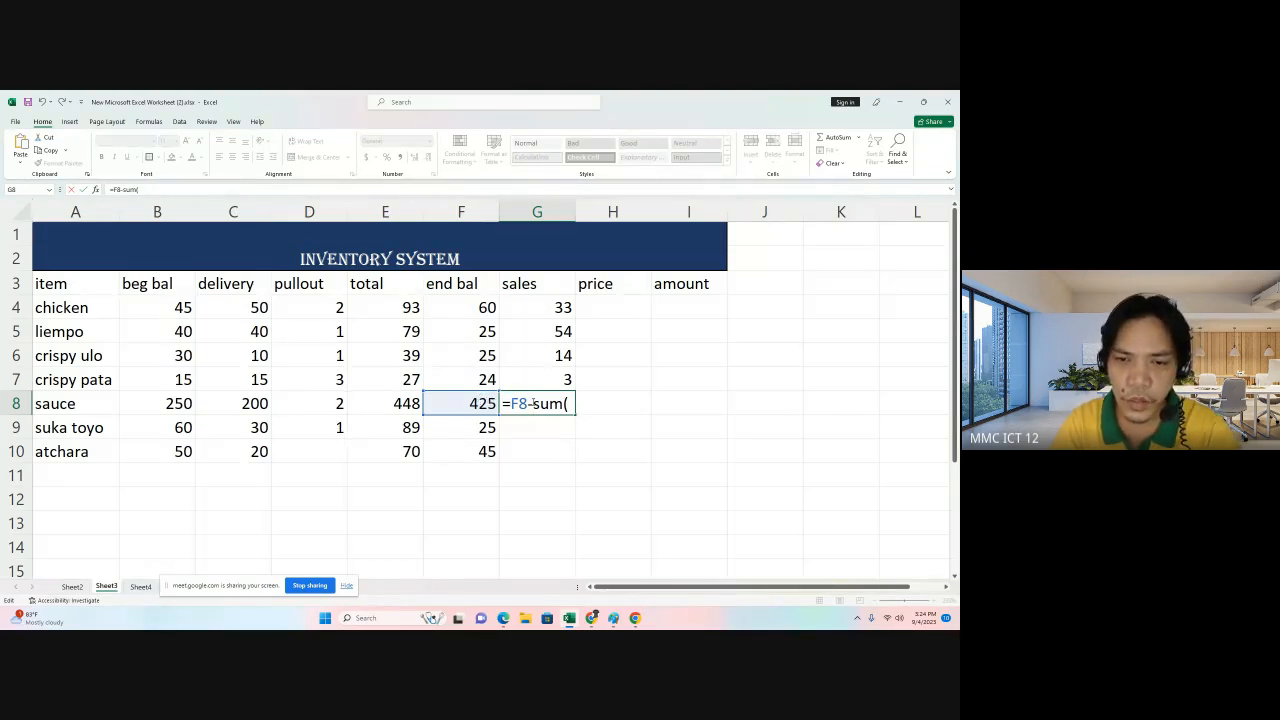
key("Escape")
Set sauce's ending balance to 225.
left_click(480, 403)
type("225")
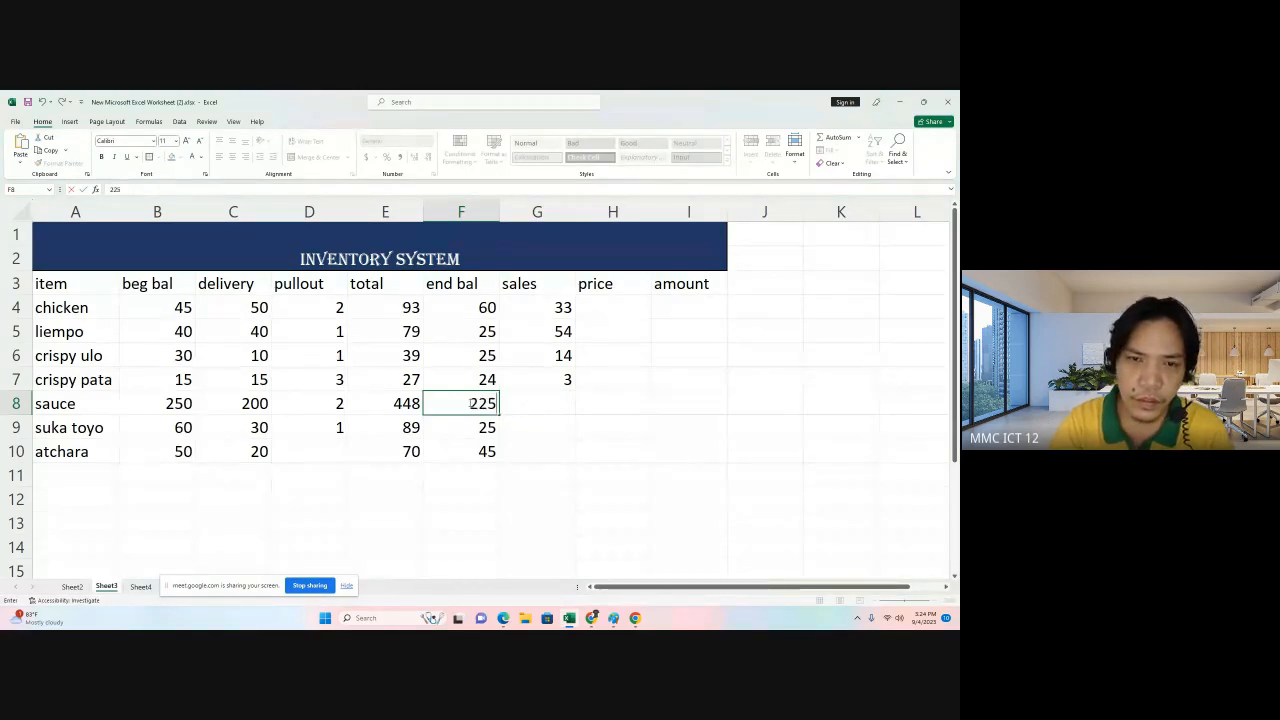
Compute sauce's sales with the formula =E8-sum(G4:G5)-F8.
left_click(519, 407)
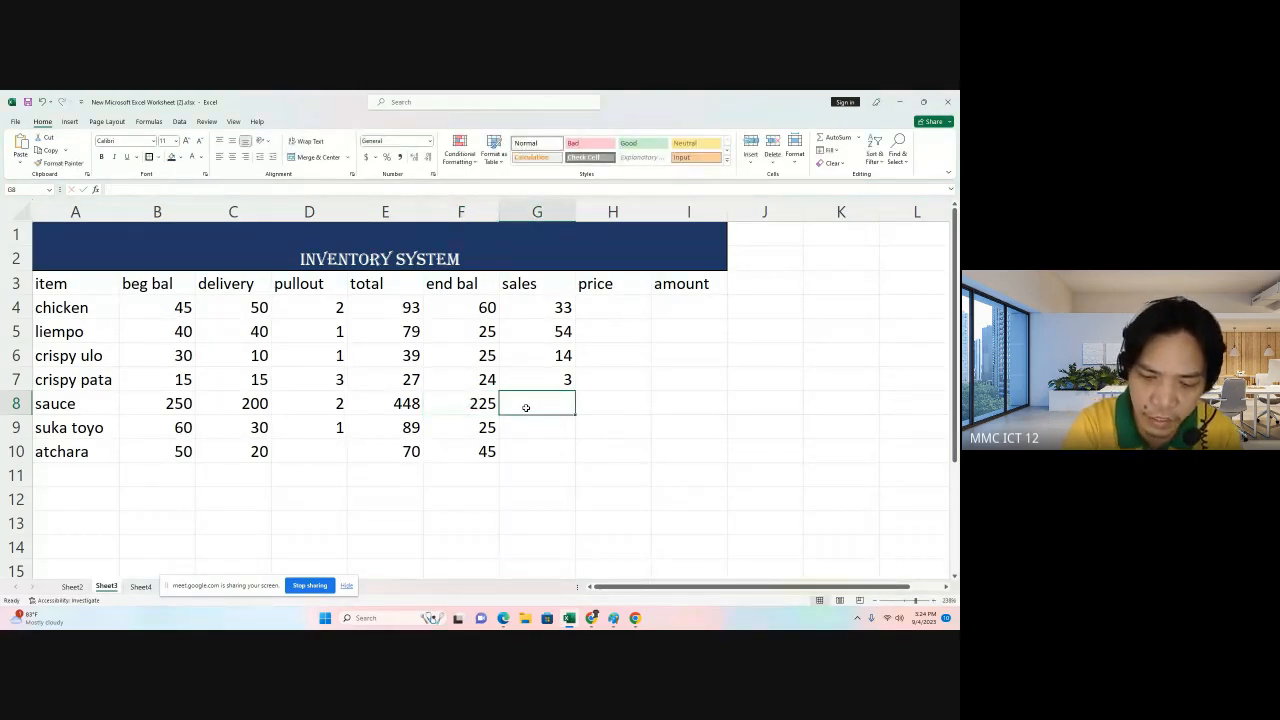
type("=")
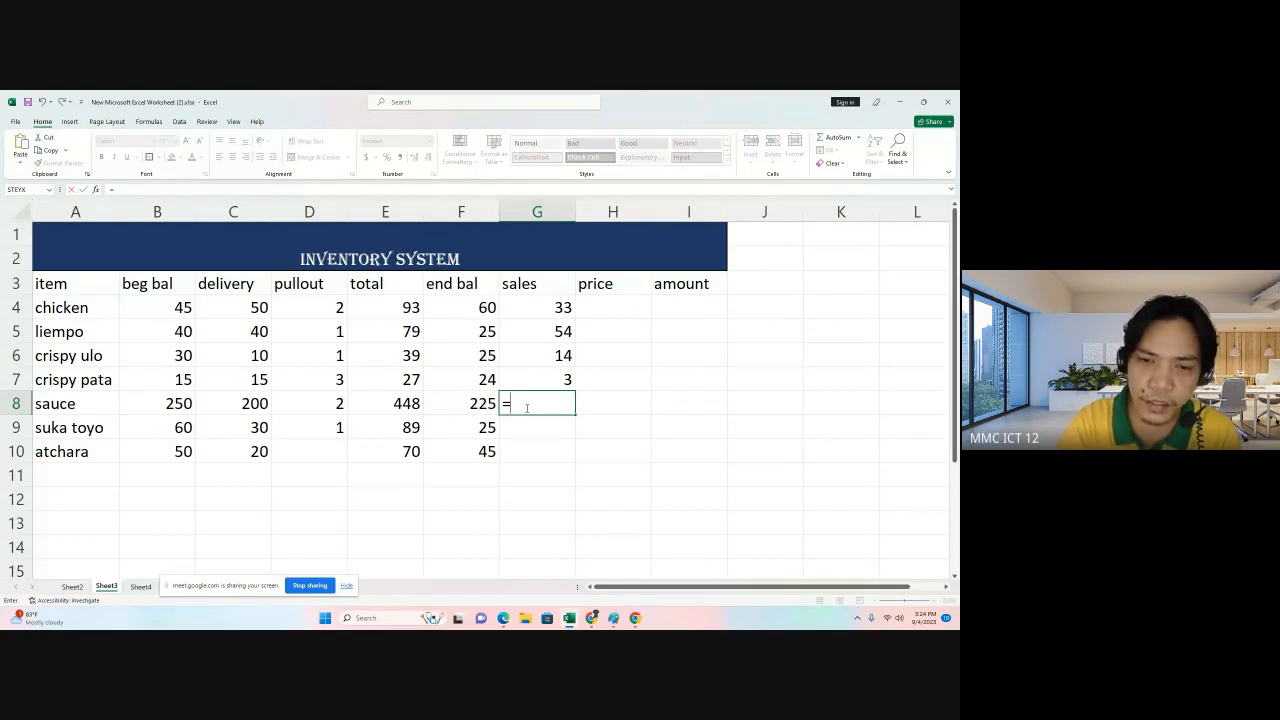
left_click(397, 402)
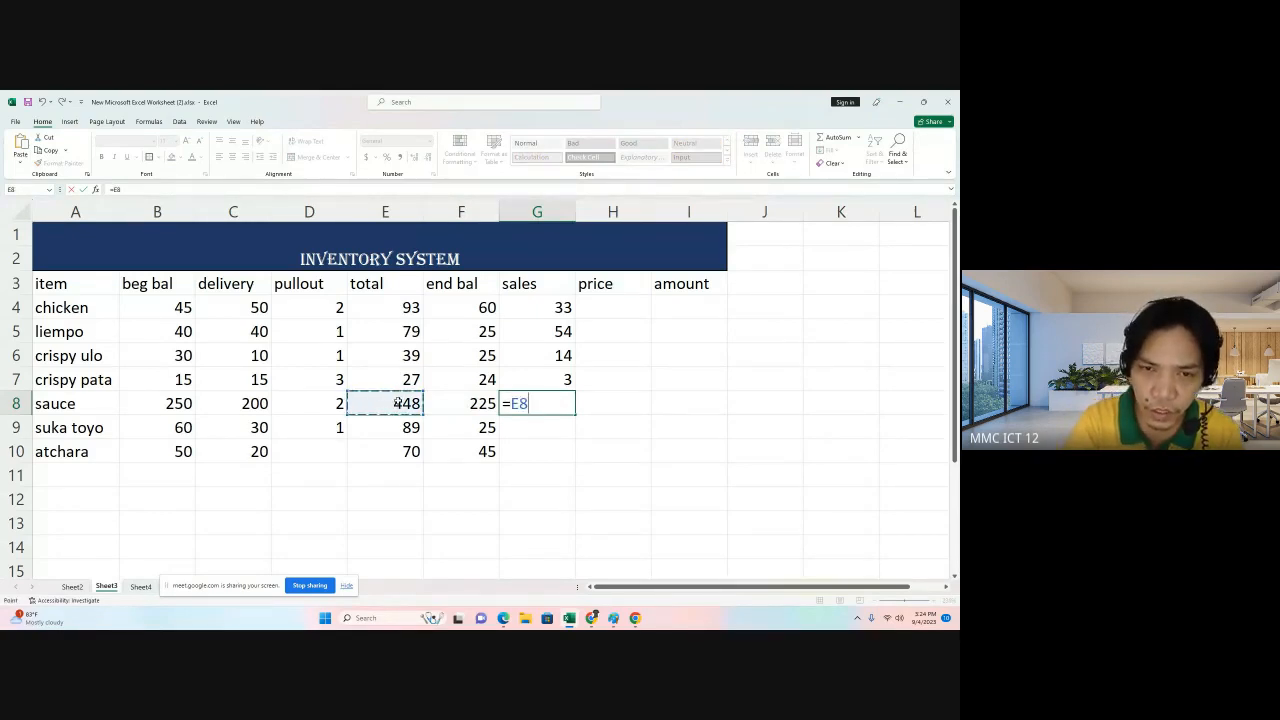
type("-s")
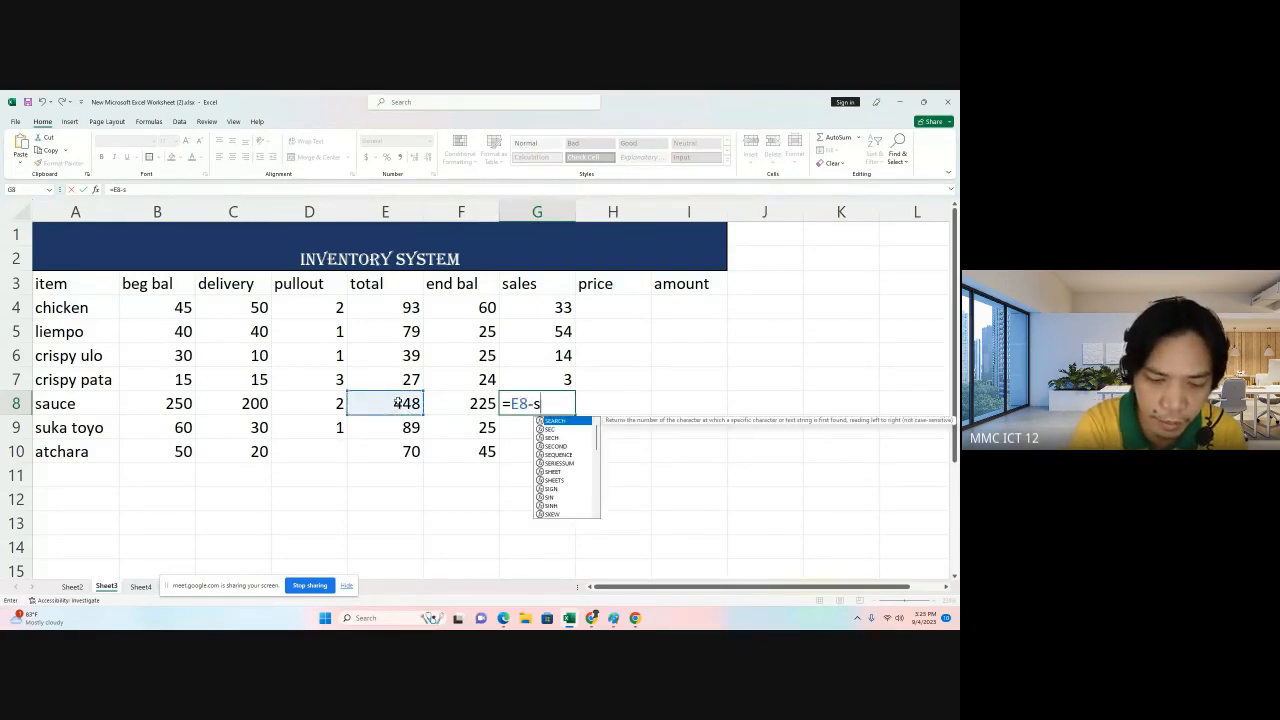
type("um")
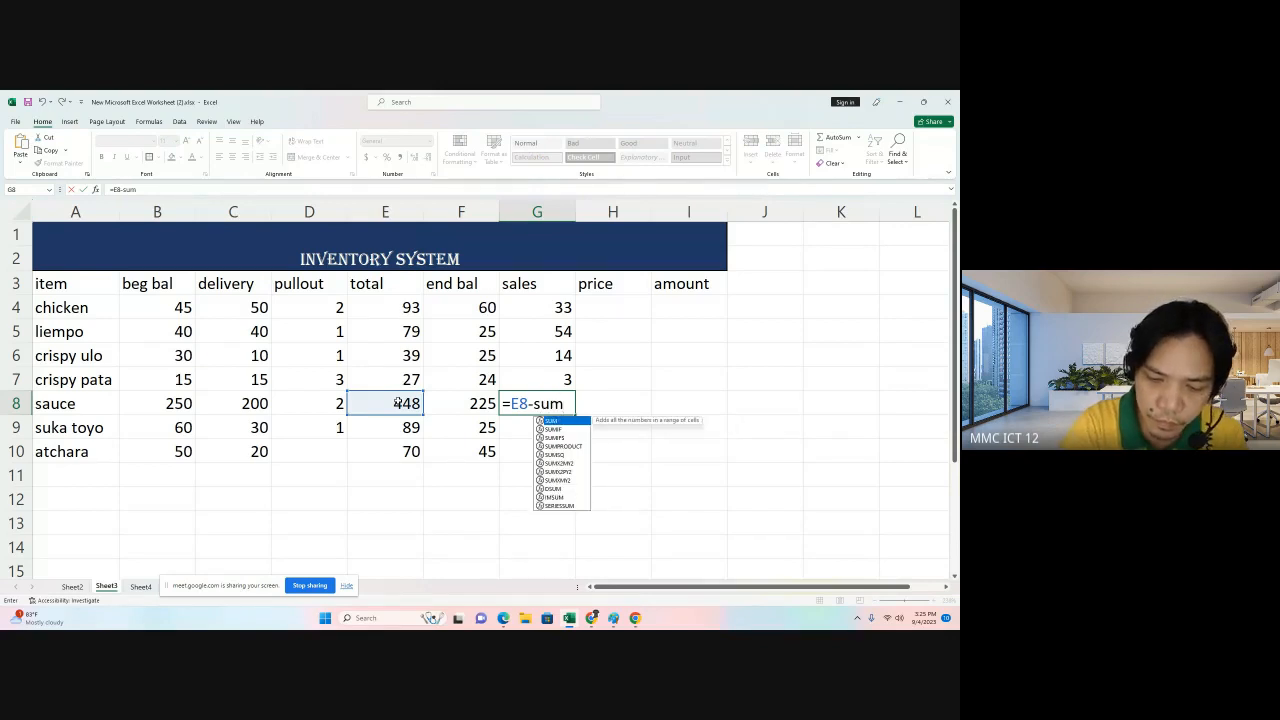
type("(")
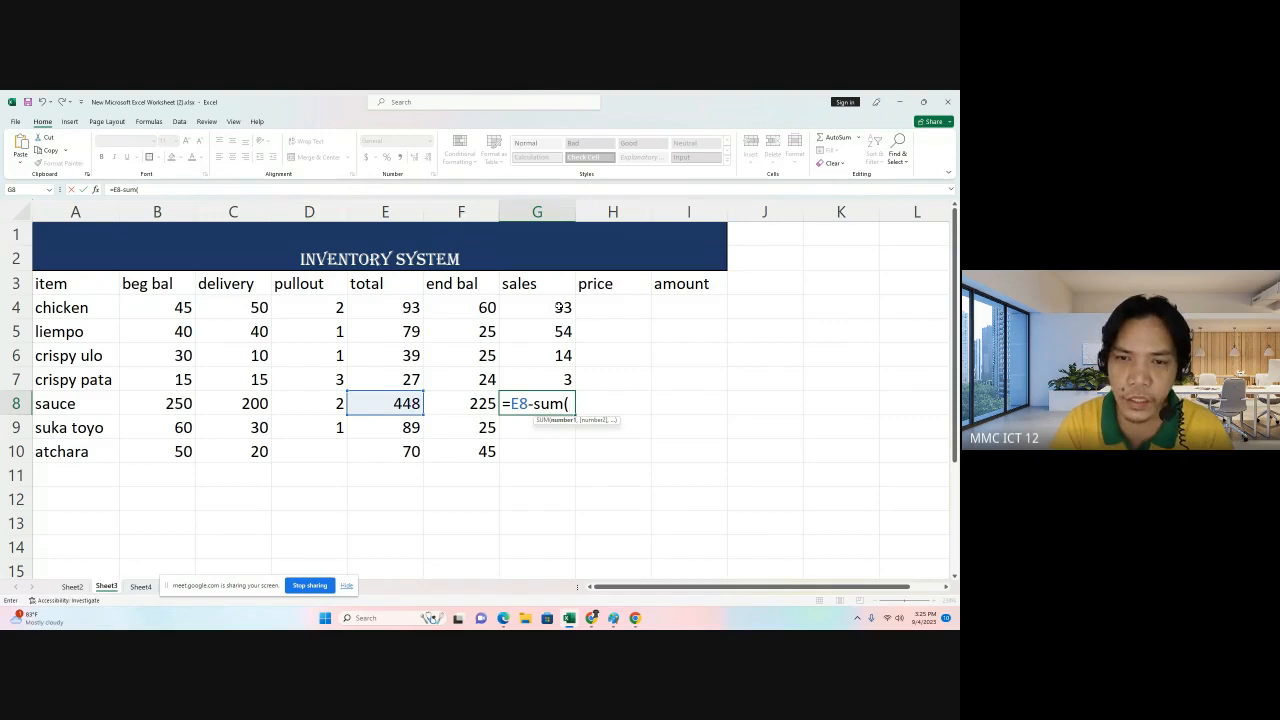
left_click_drag(551, 310, 552, 328)
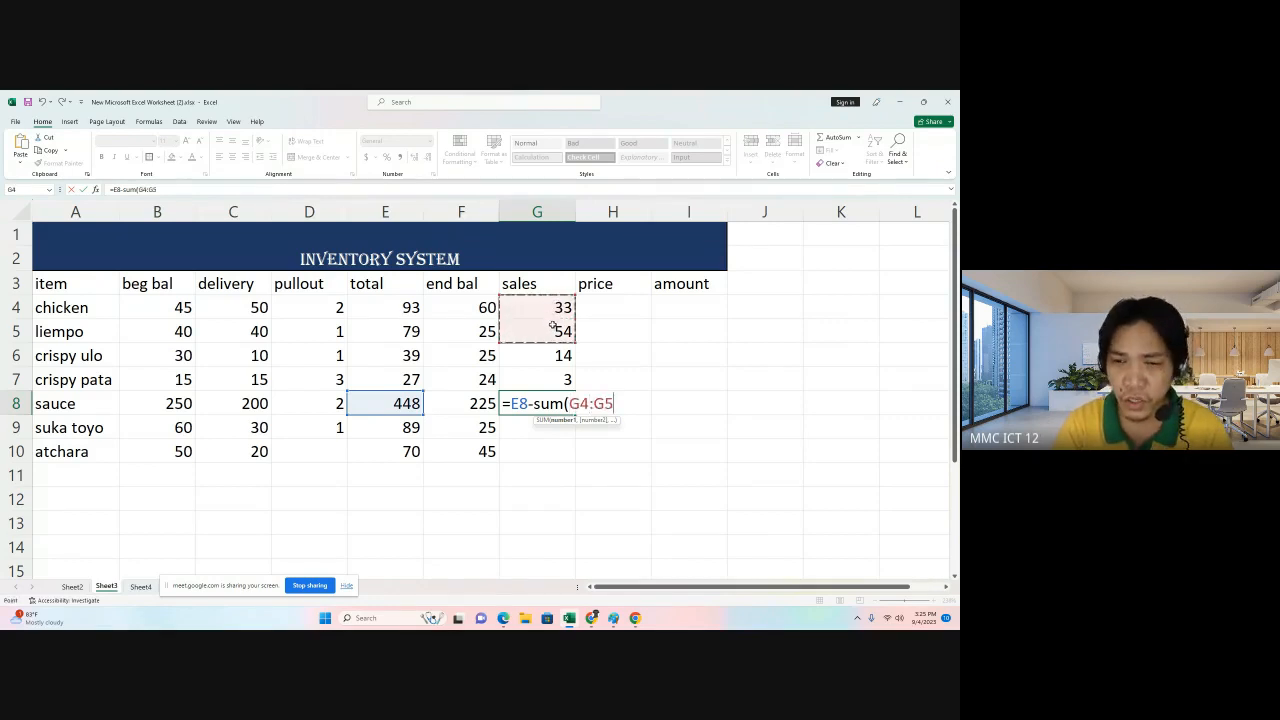
type(")")
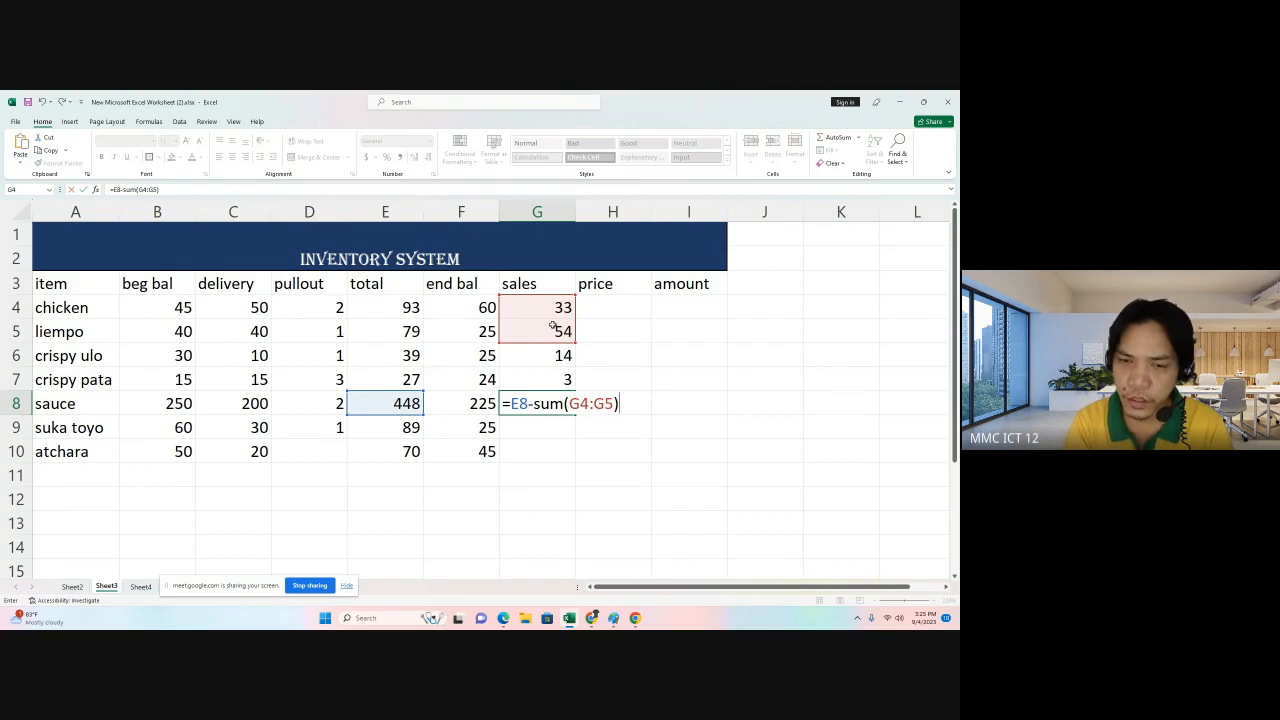
type("-")
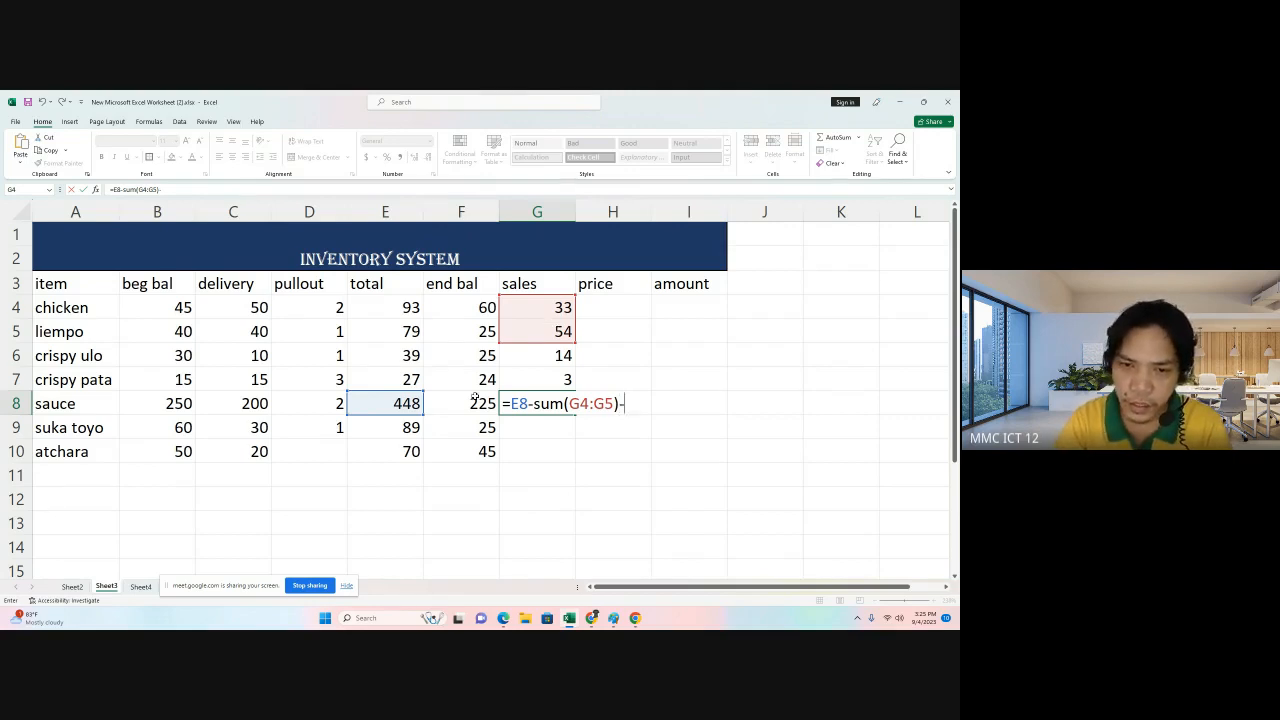
left_click(469, 403)
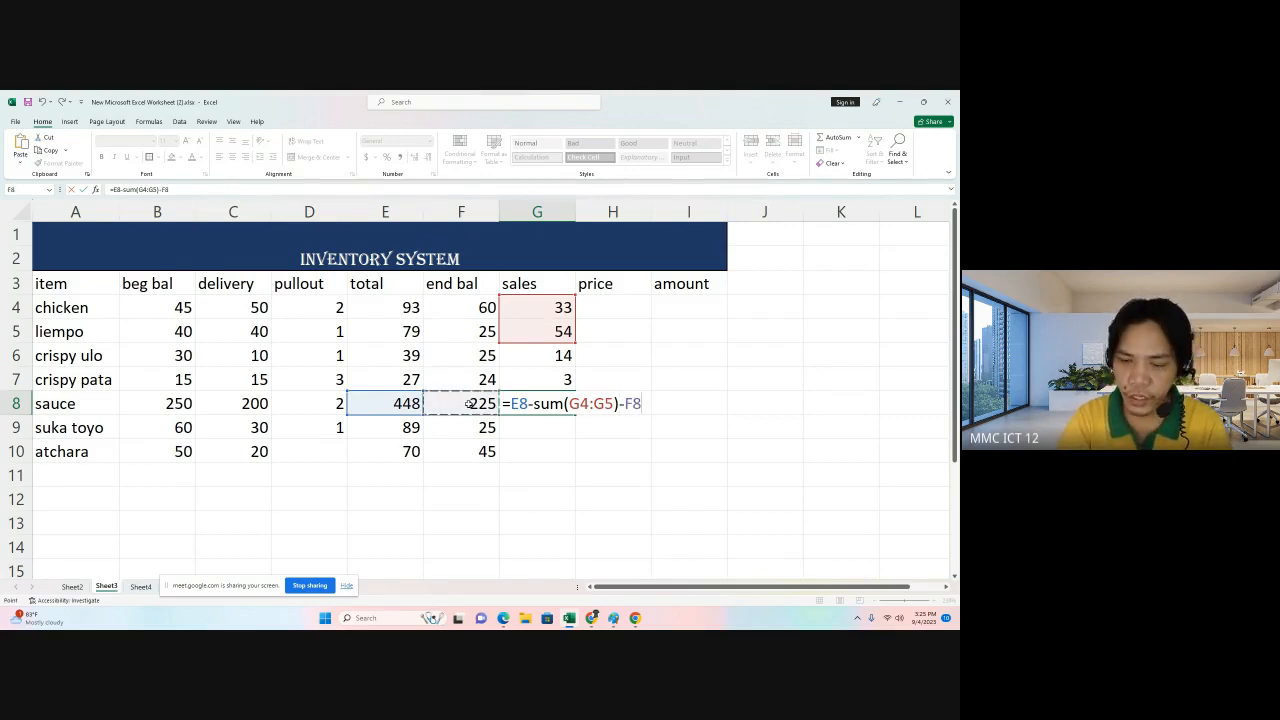
key("Return")
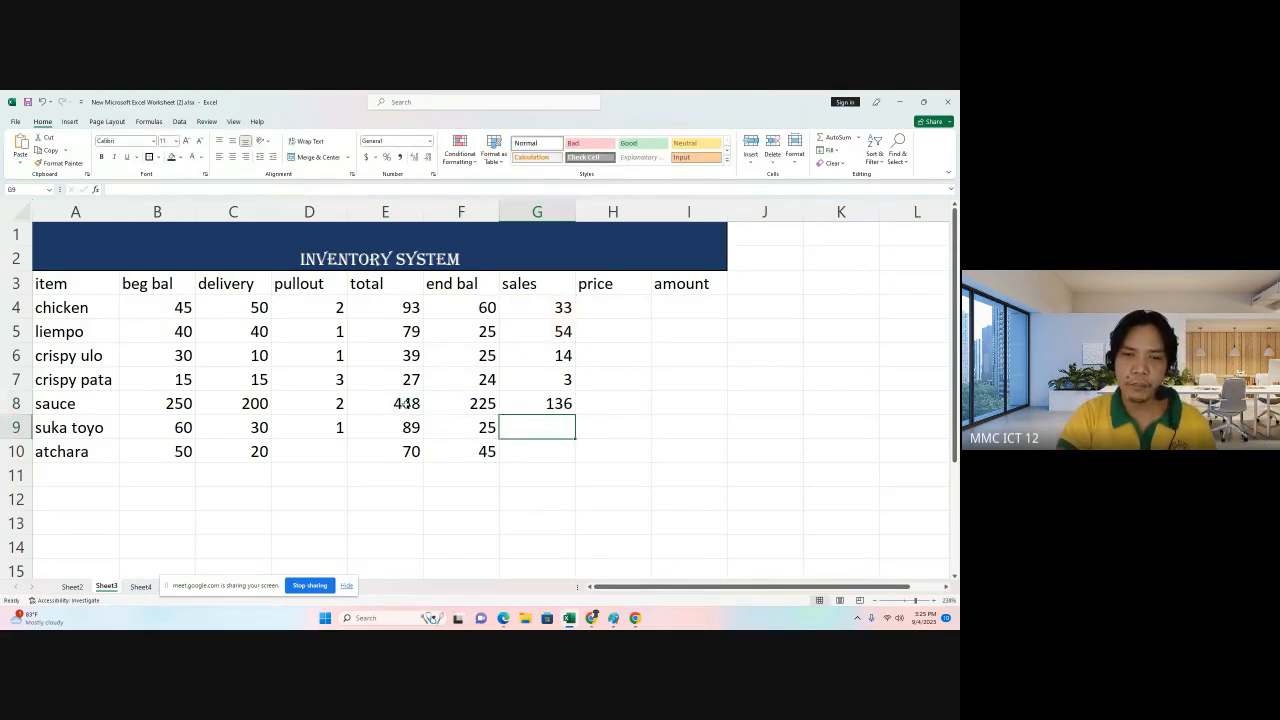
Change sauce's ending balance to 335.
left_click(410, 404)
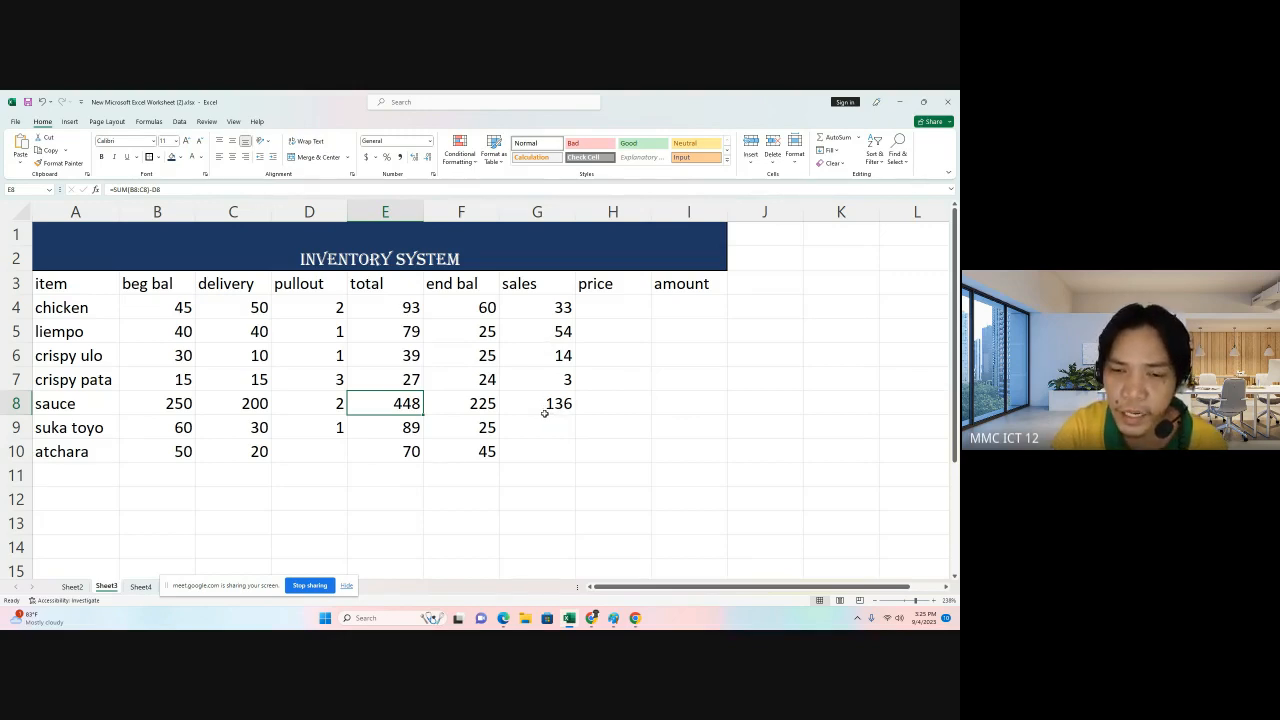
left_click(472, 403)
type("3")
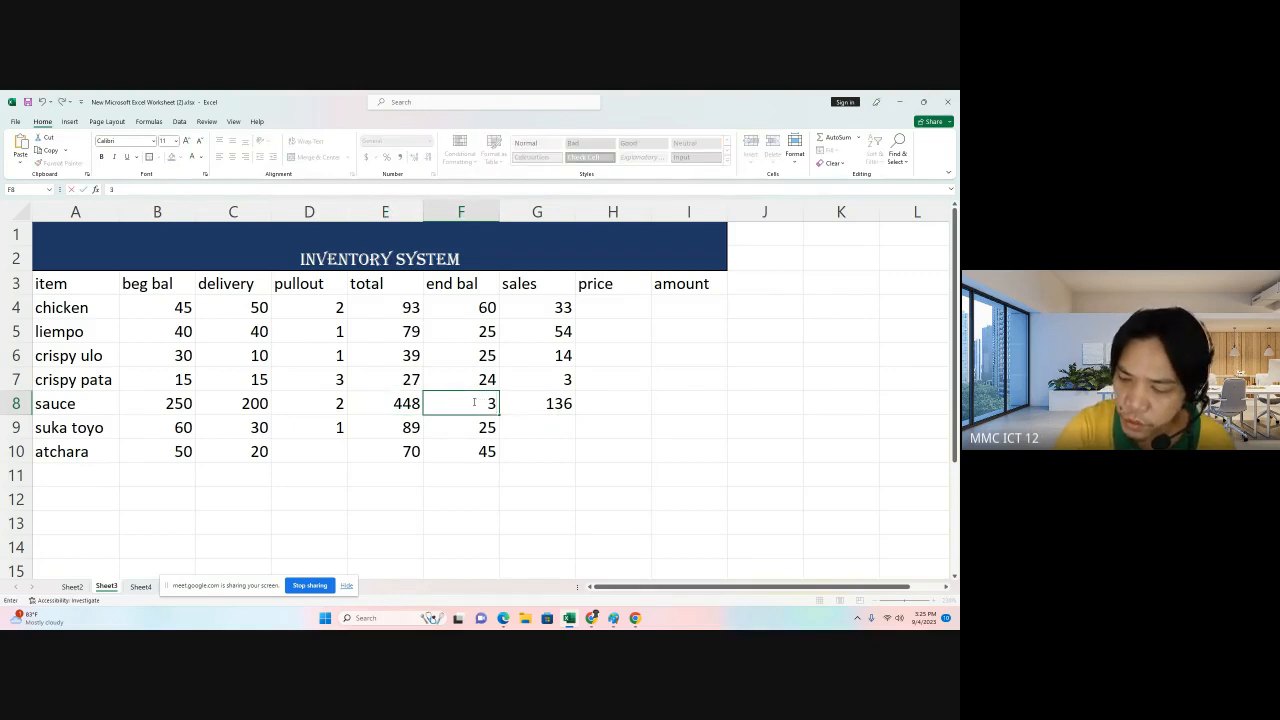
type("35")
key("Return")
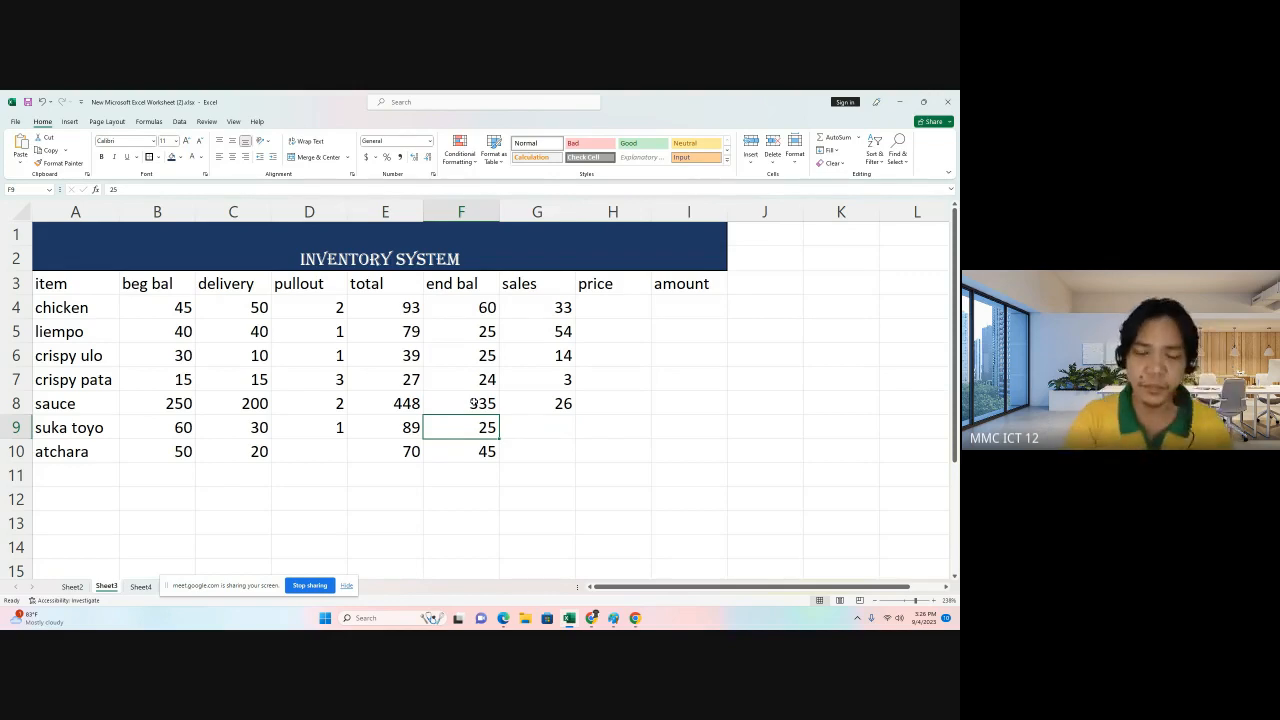
left_click(552, 430)
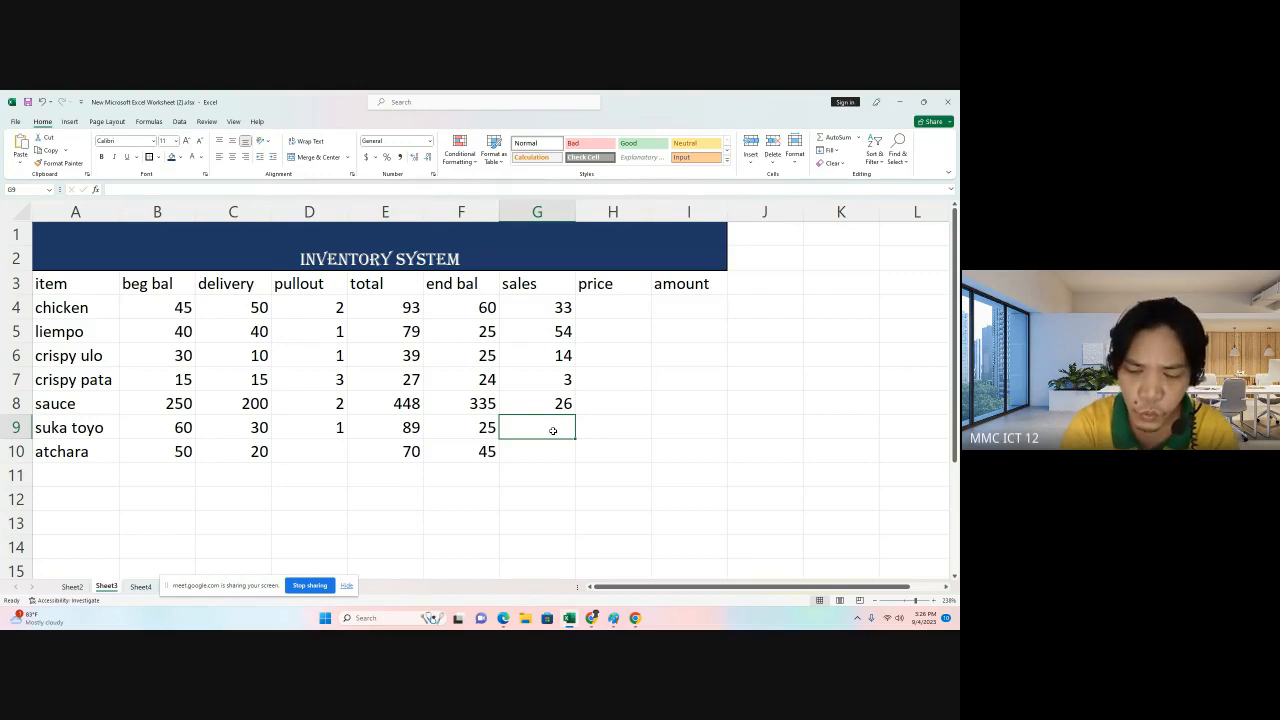
type("=")
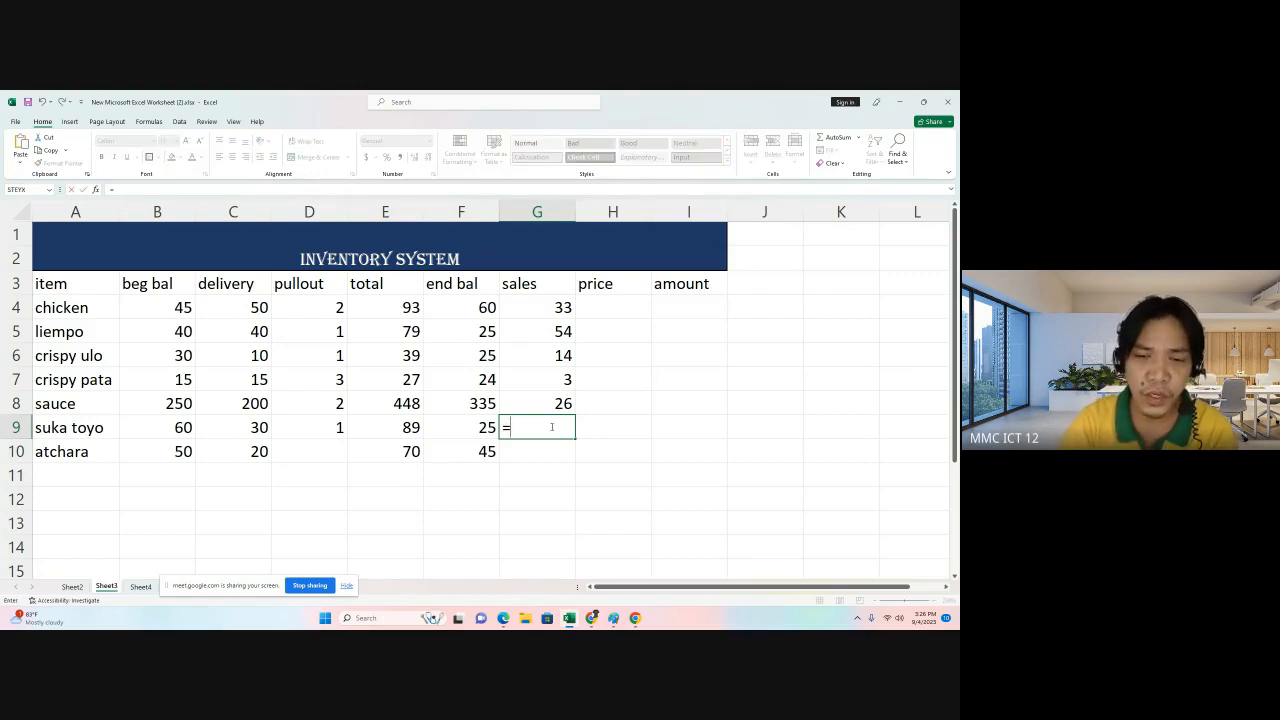
left_click(400, 426)
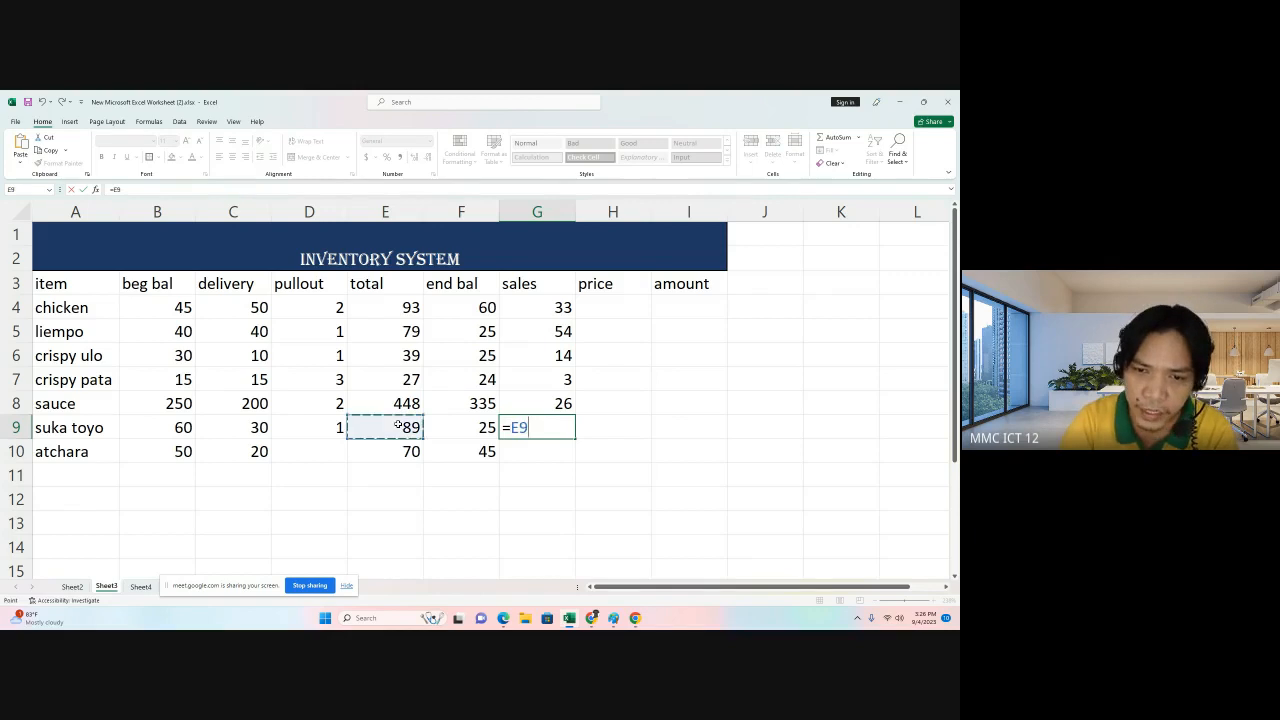
type("-")
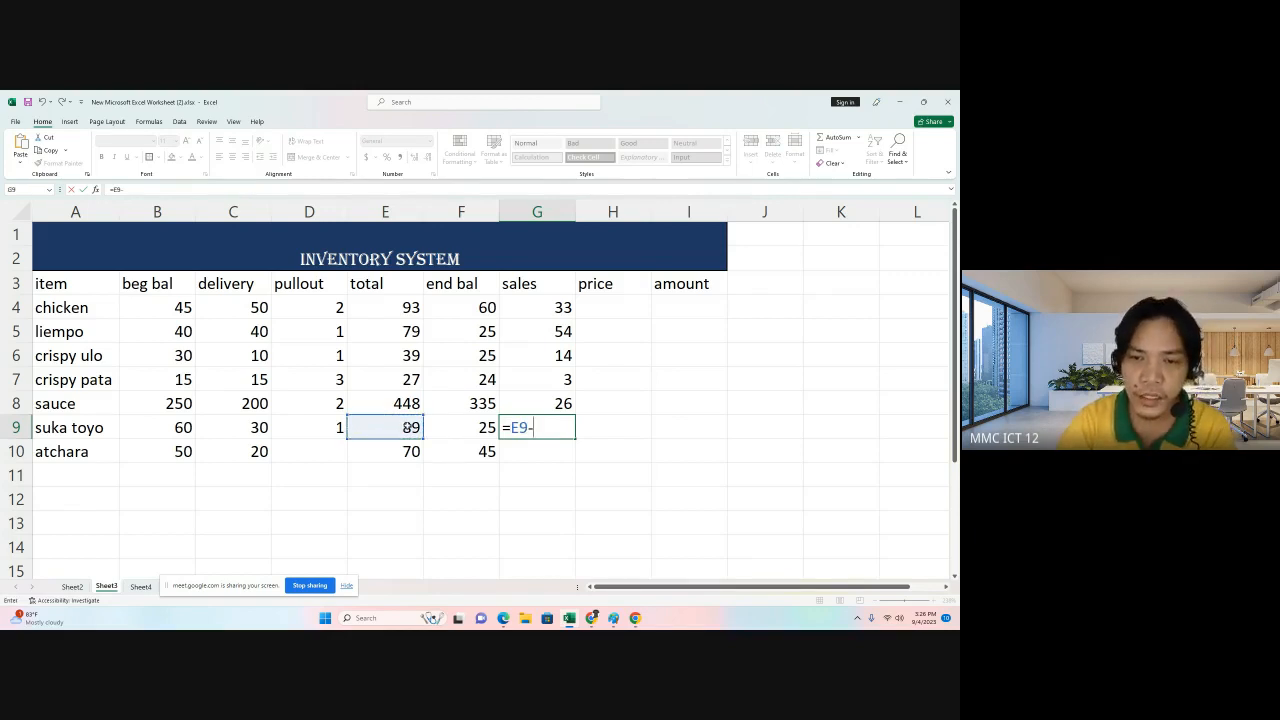
type("sum")
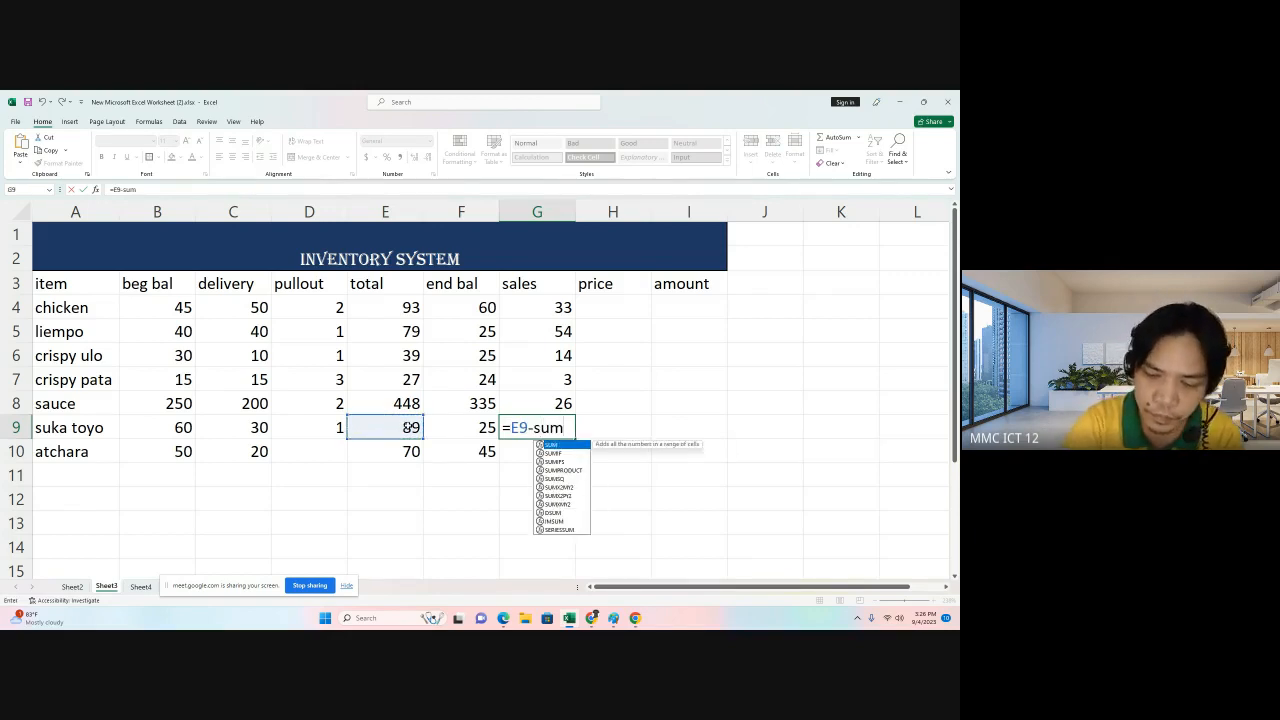
type("(")
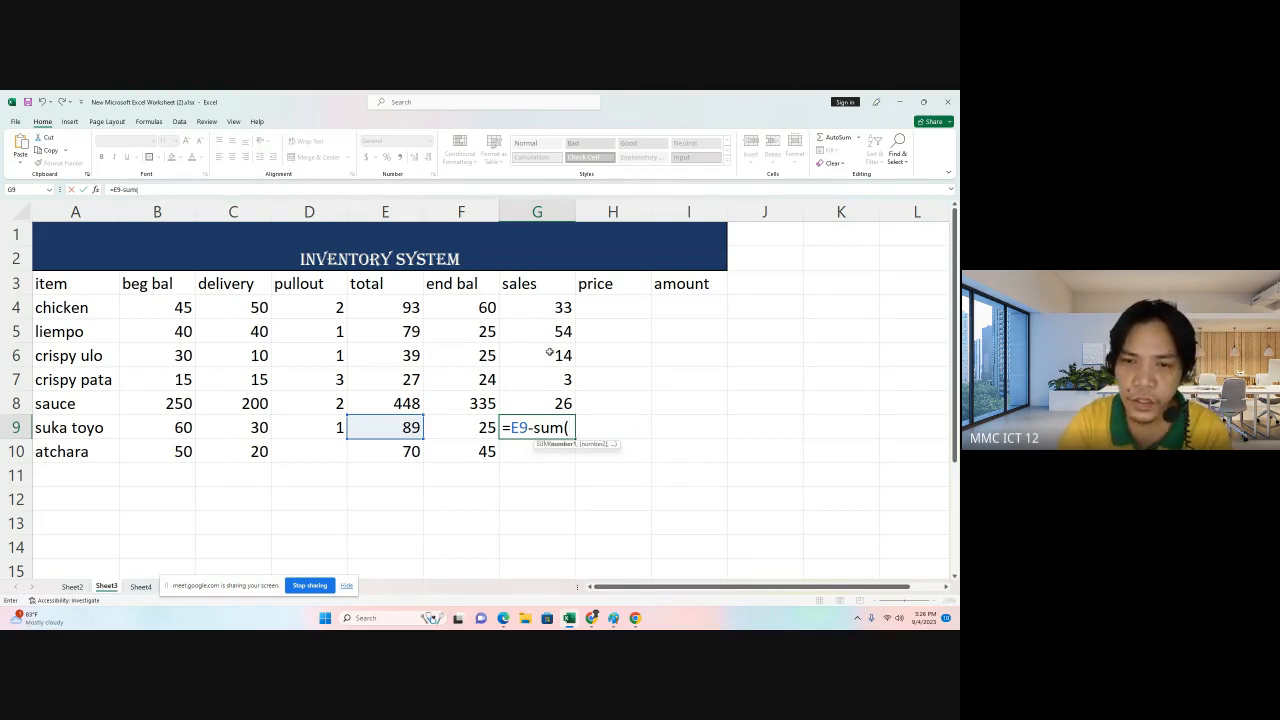
left_click_drag(549, 352, 548, 378)
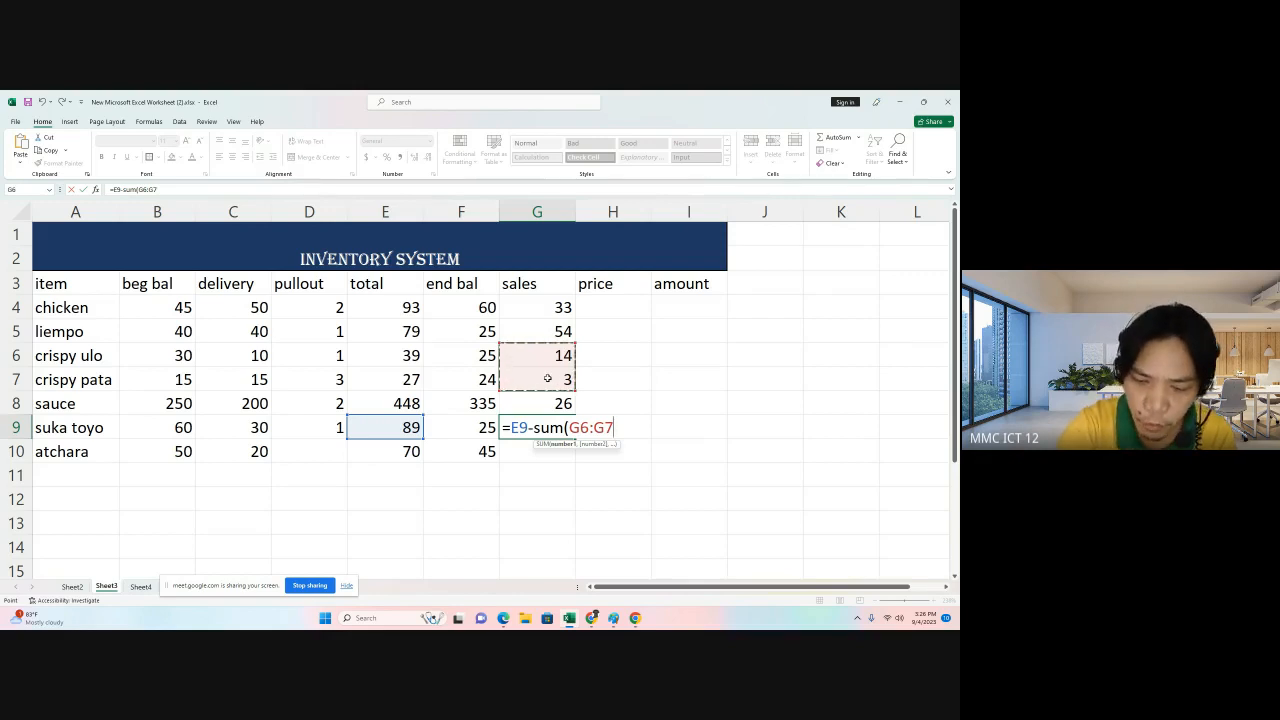
type(")-")
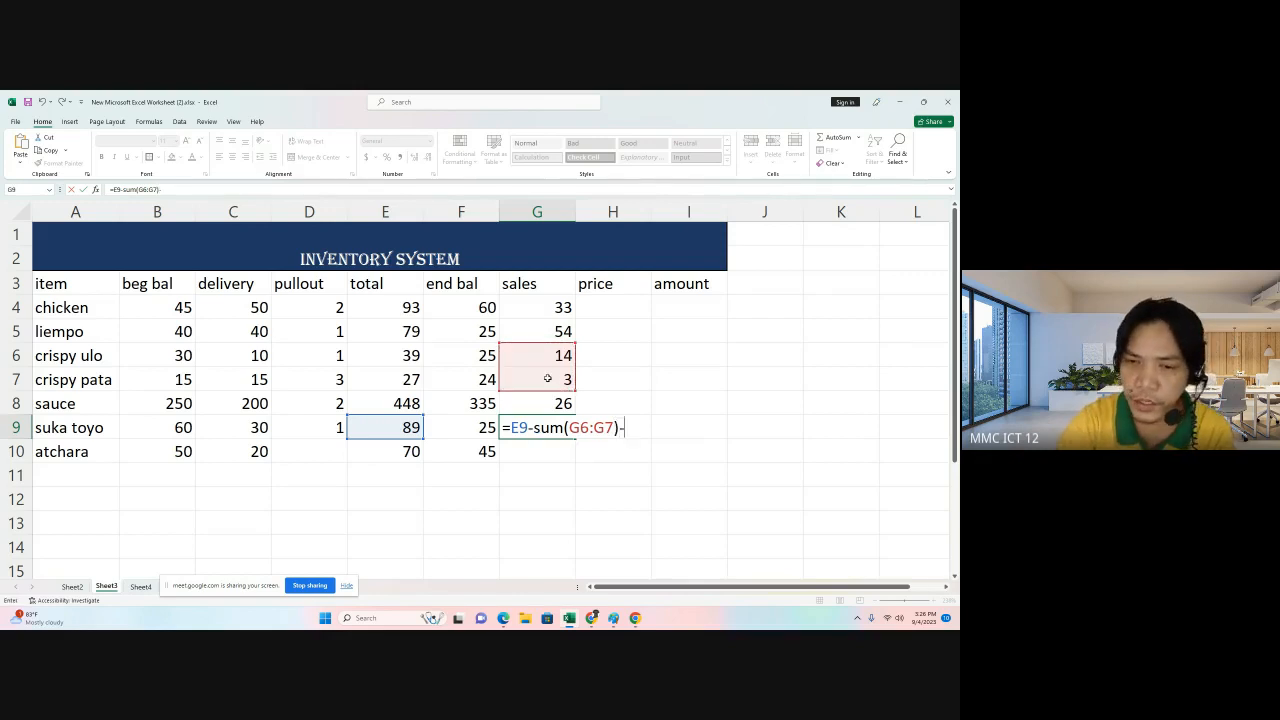
left_click(465, 430)
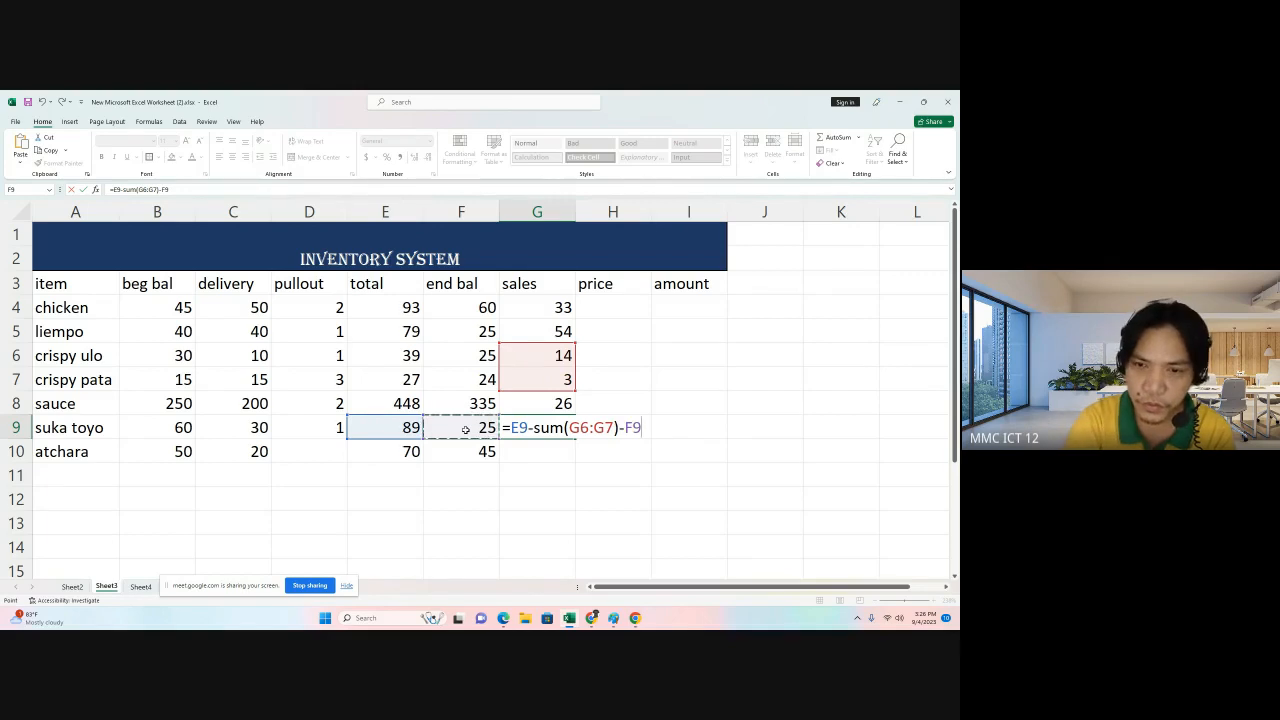
key("Return")
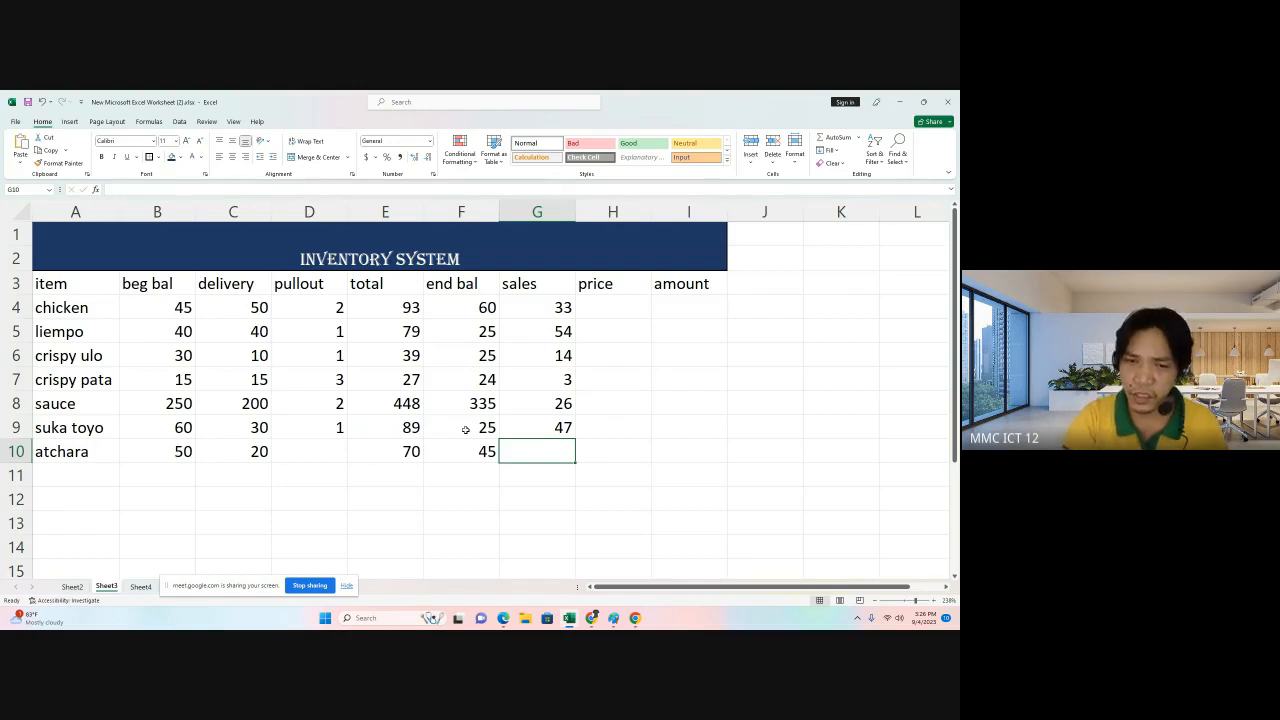
Change suka toyo's ending balance to 50.
left_click(465, 430)
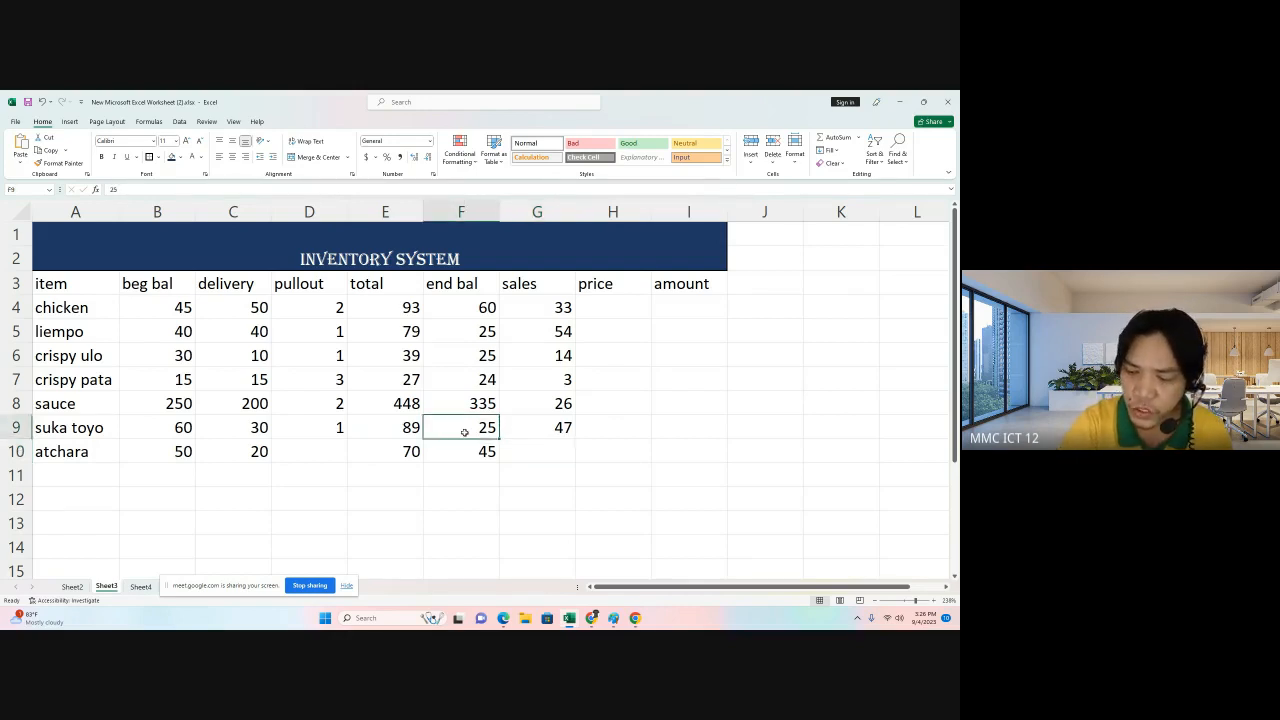
type("50")
key("Return")
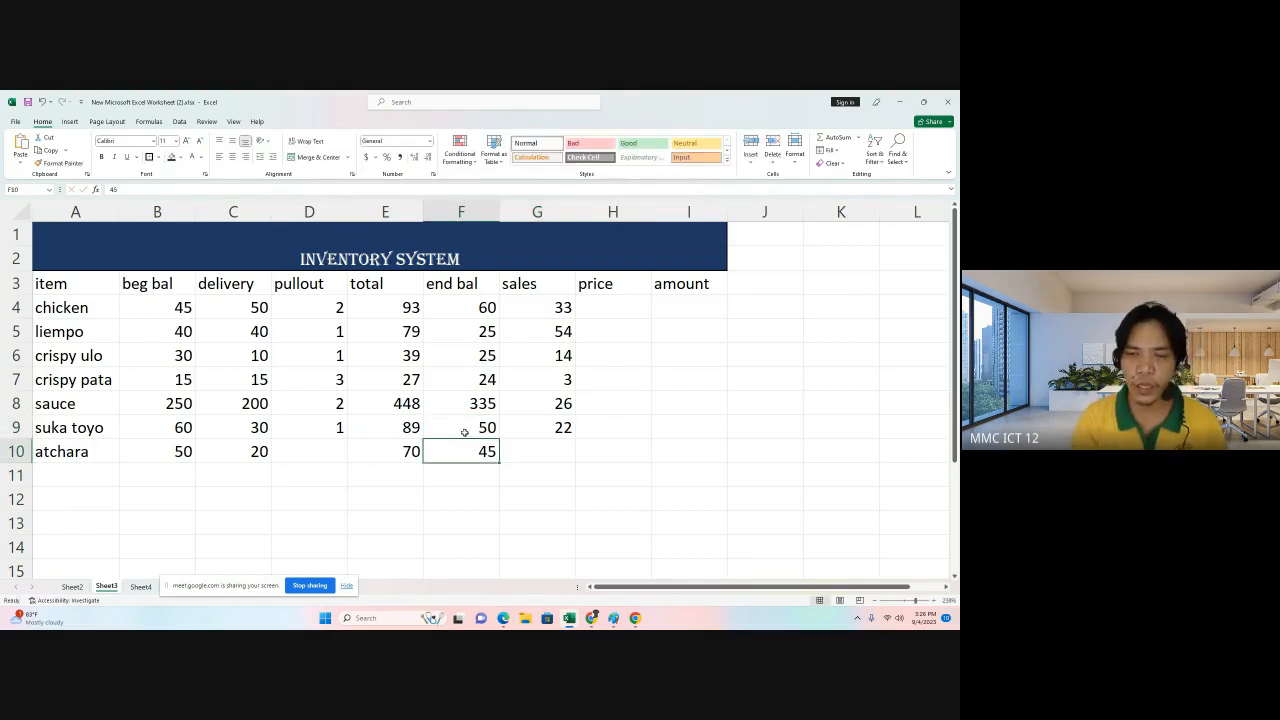
Change suka toyo's ending balance to 70.
left_click(465, 432)
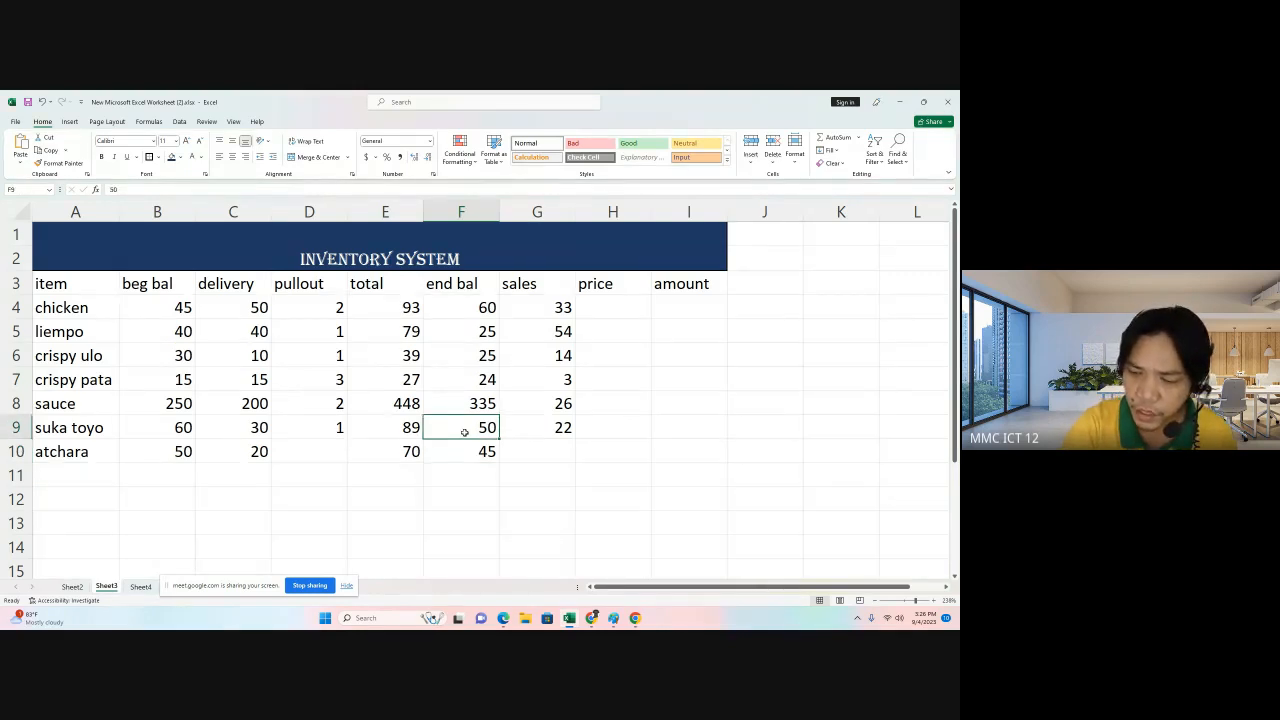
key("BackSpace")
type("70")
key("Return")
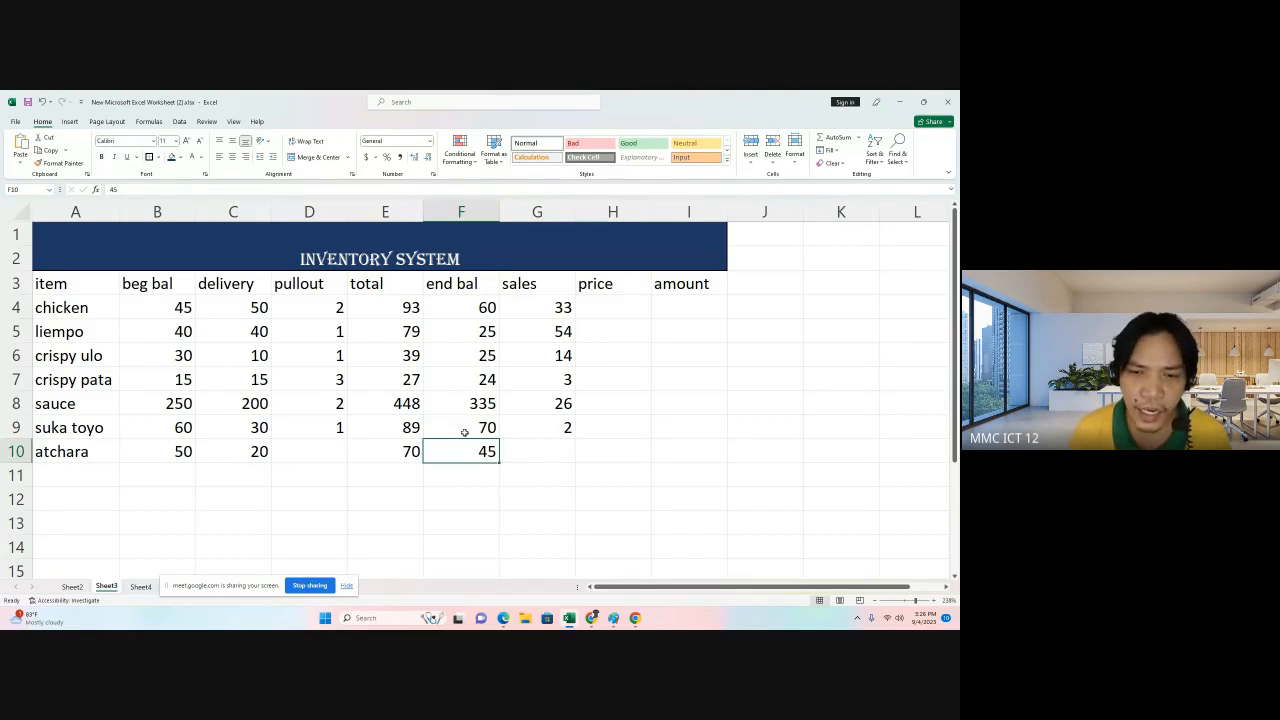
Compute atchara's sales with the formula =E10-F10.
left_click(534, 445)
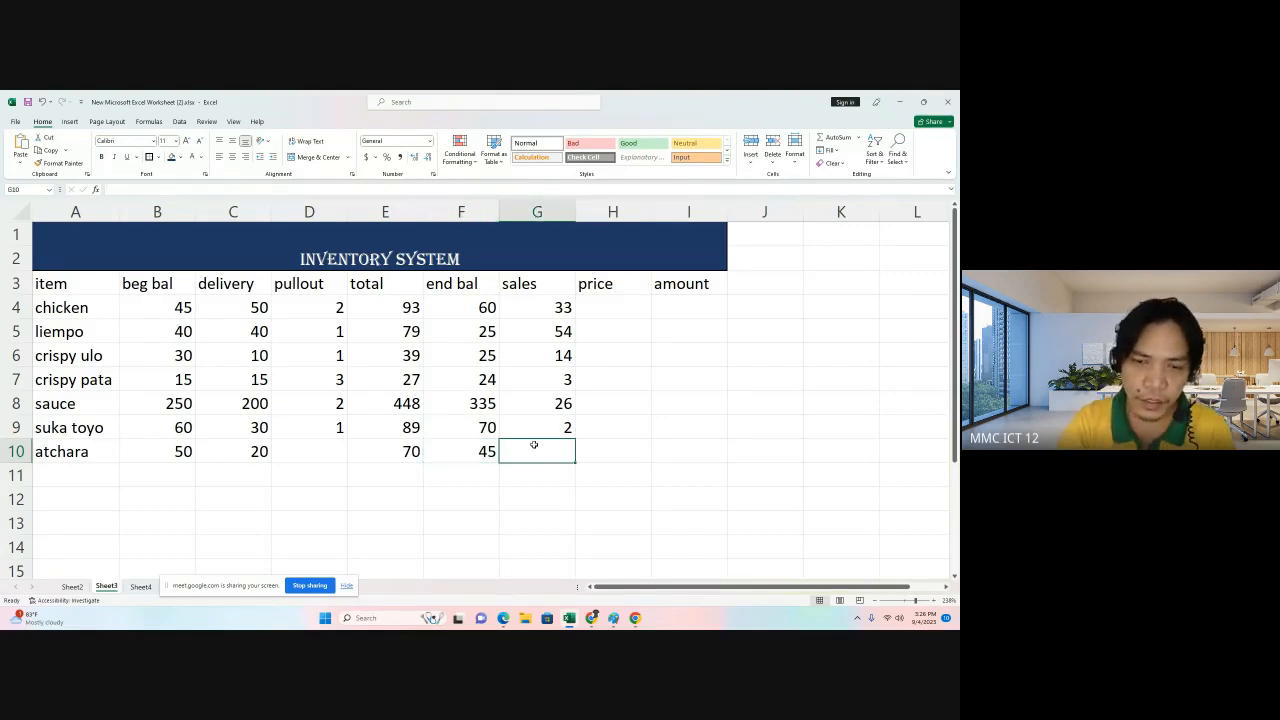
type("=")
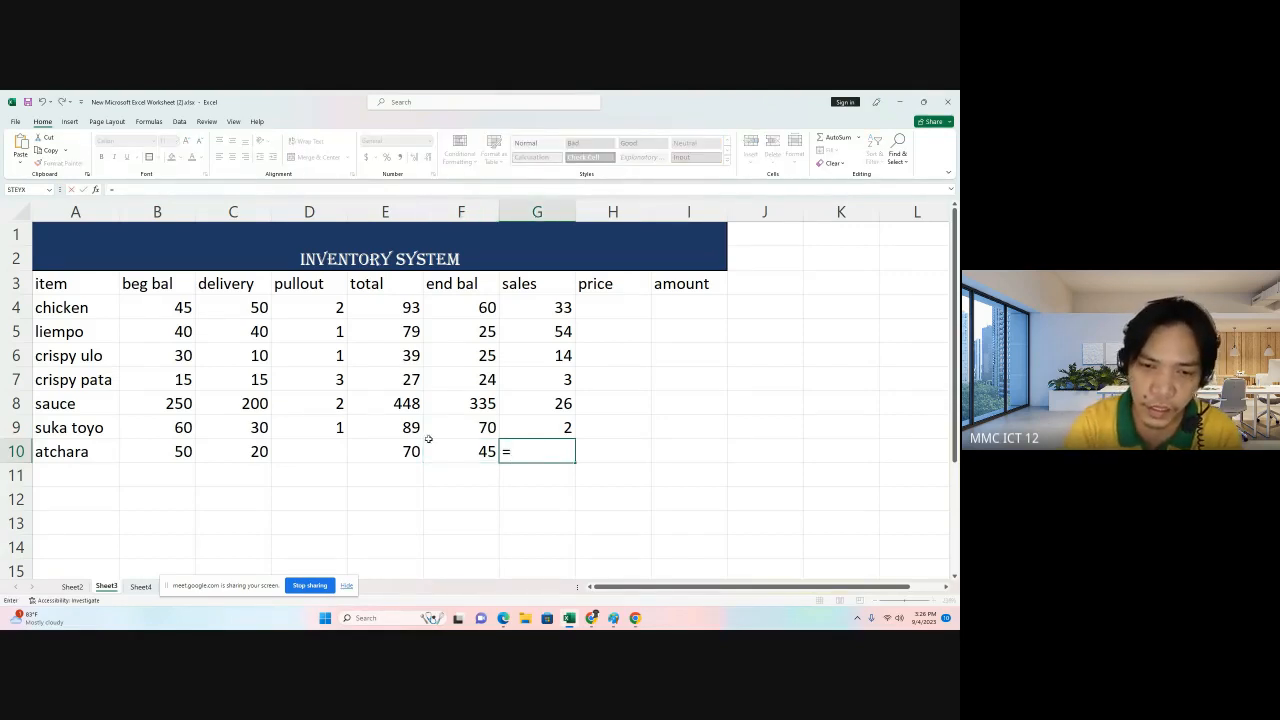
left_click(396, 451)
type("-")
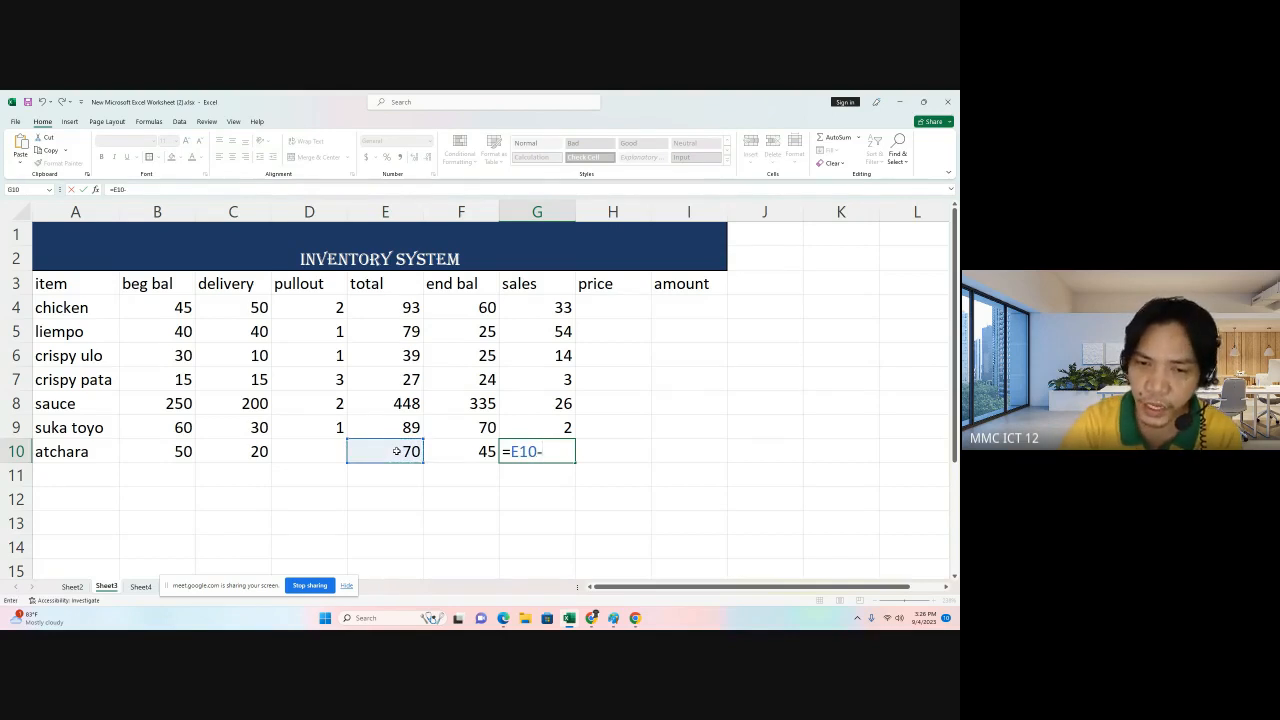
left_click(469, 456)
key("Return")
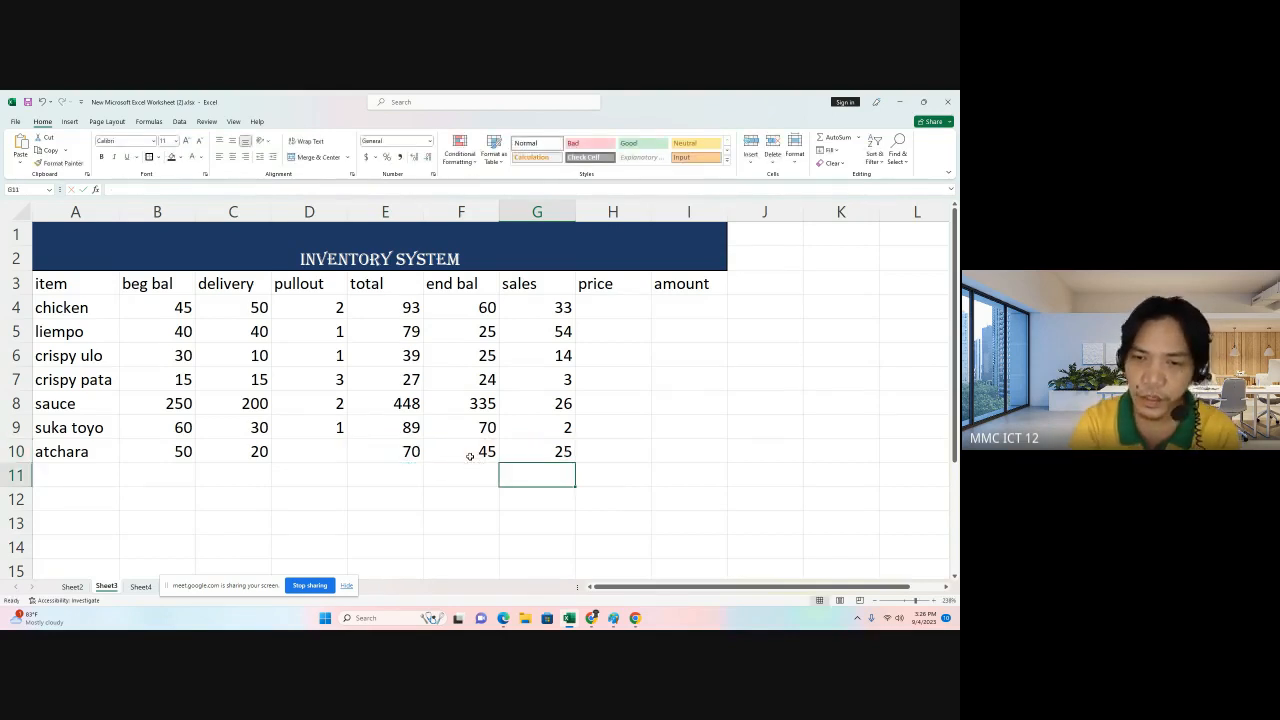
Enter prices of 320 for chicken, 280 for liempo and 700 for crispy ulo.
left_click(618, 306)
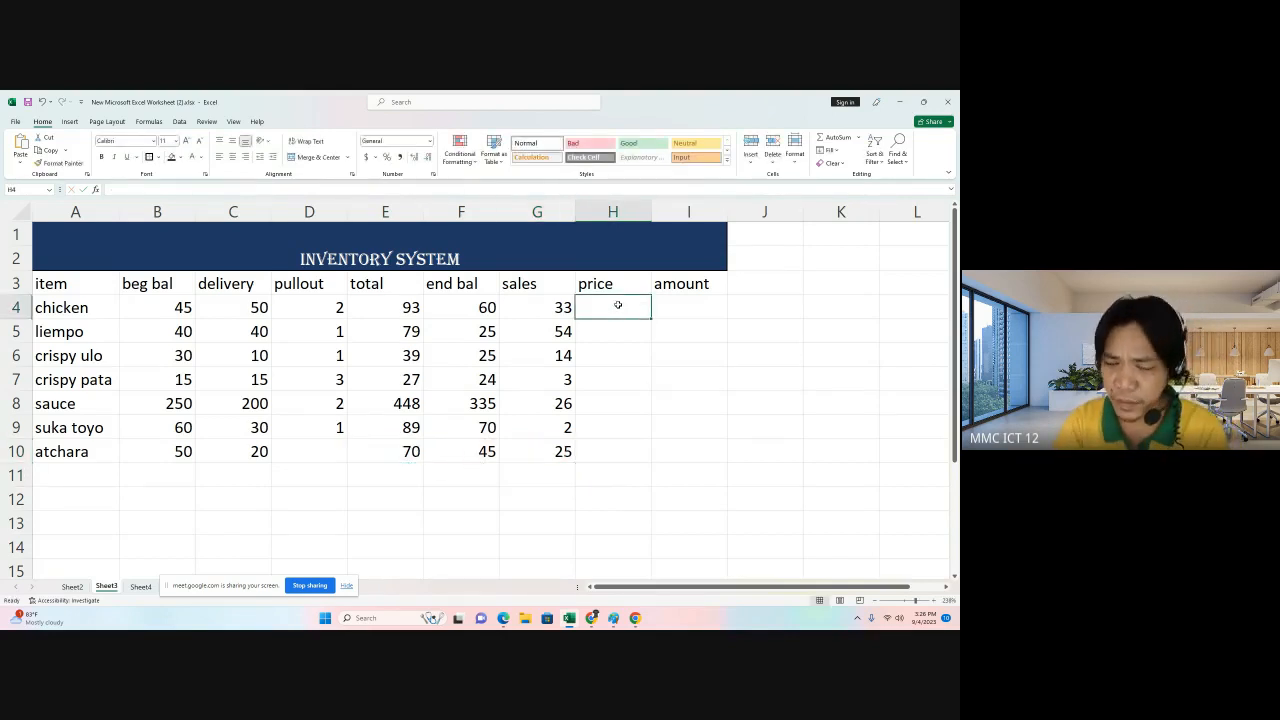
type("320")
key("Return")
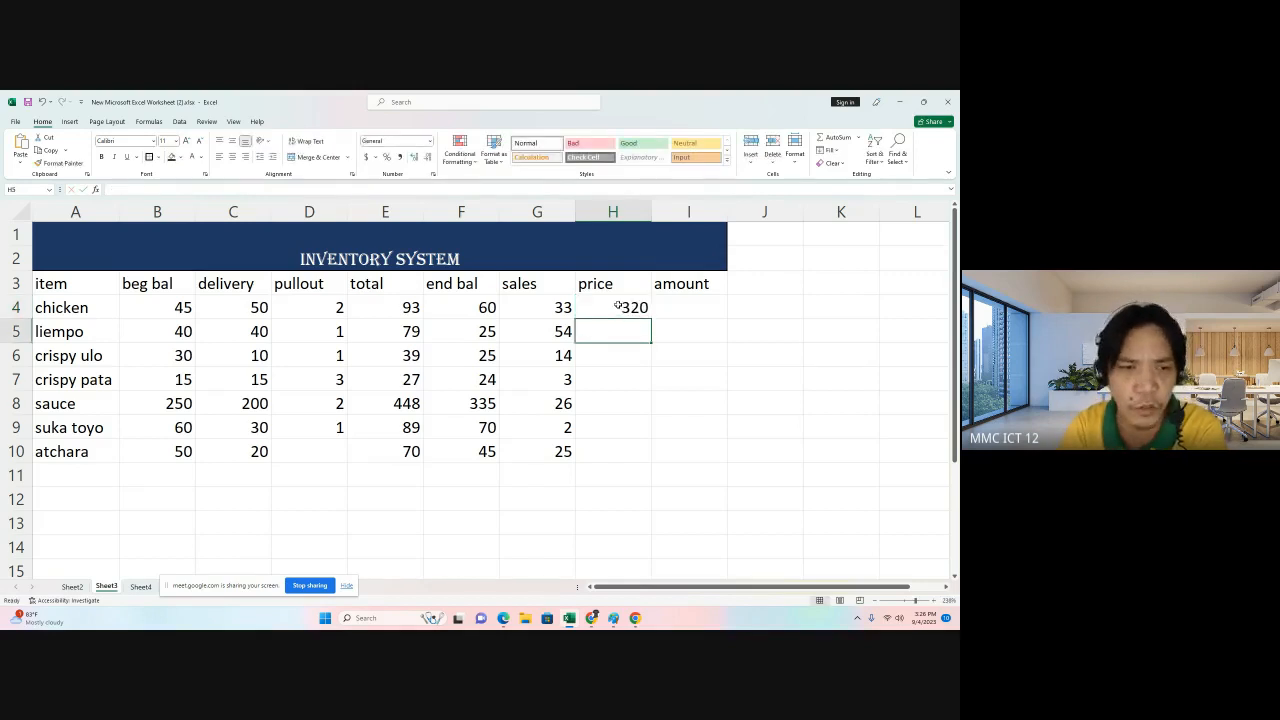
type("280")
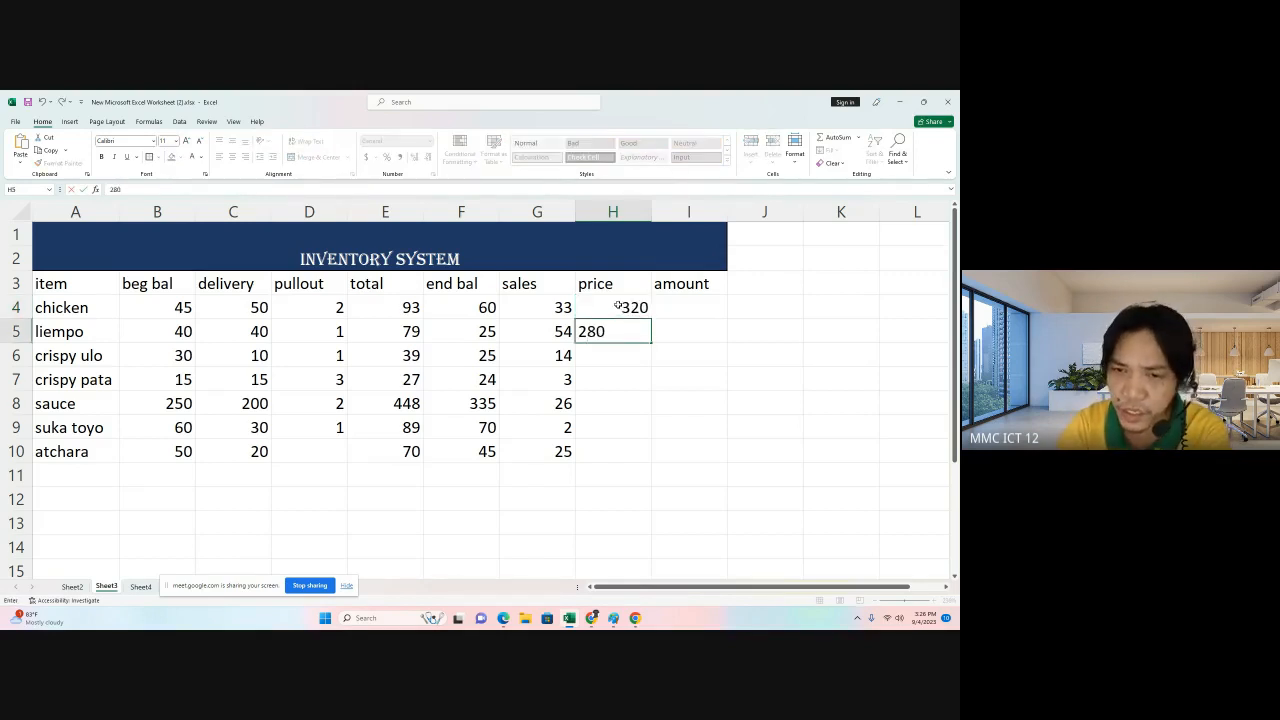
key("Return")
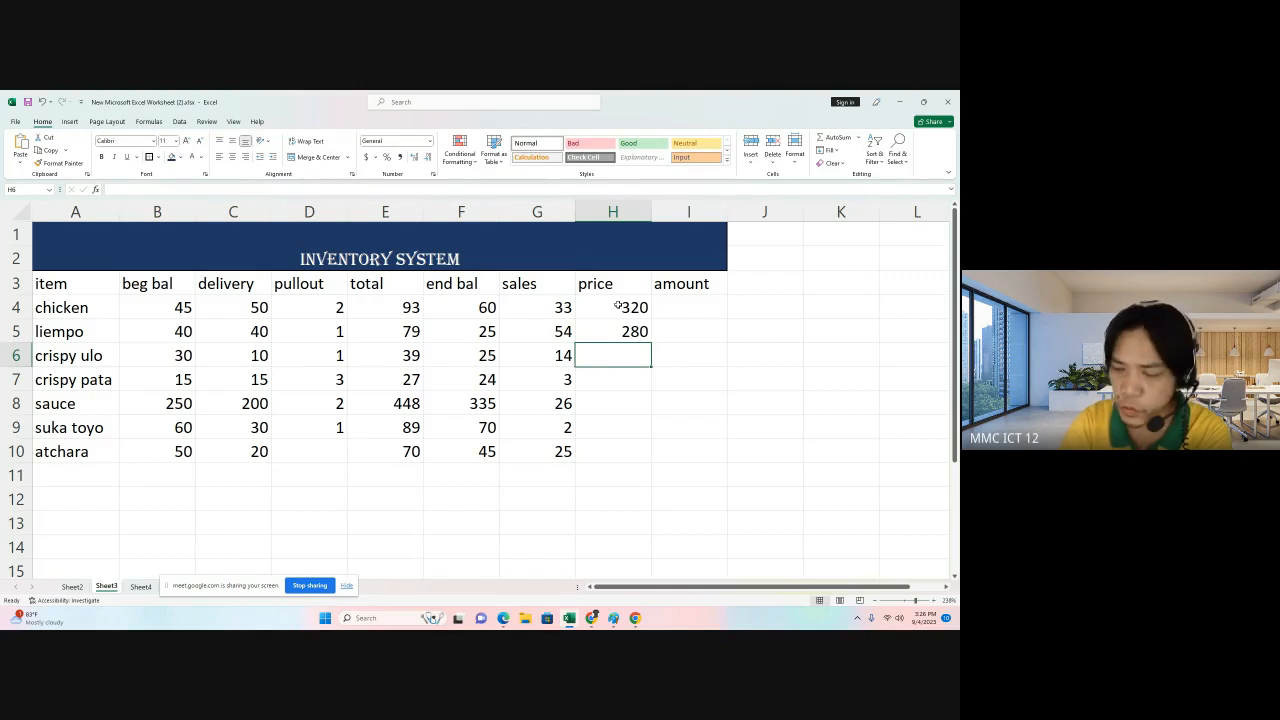
type("700")
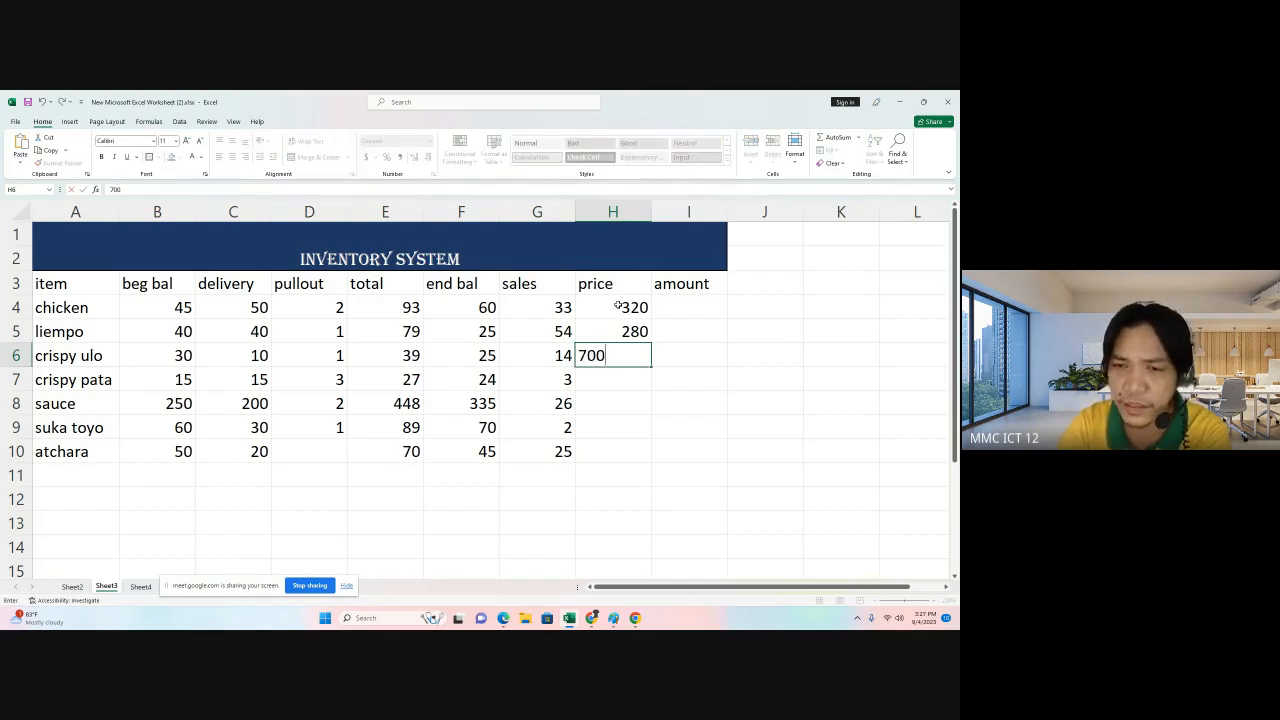
key("Return")
Enter prices of 550 for crispy pata, 5 for sauce, 7 for suka toyo and 32 for atchara.
type("5")
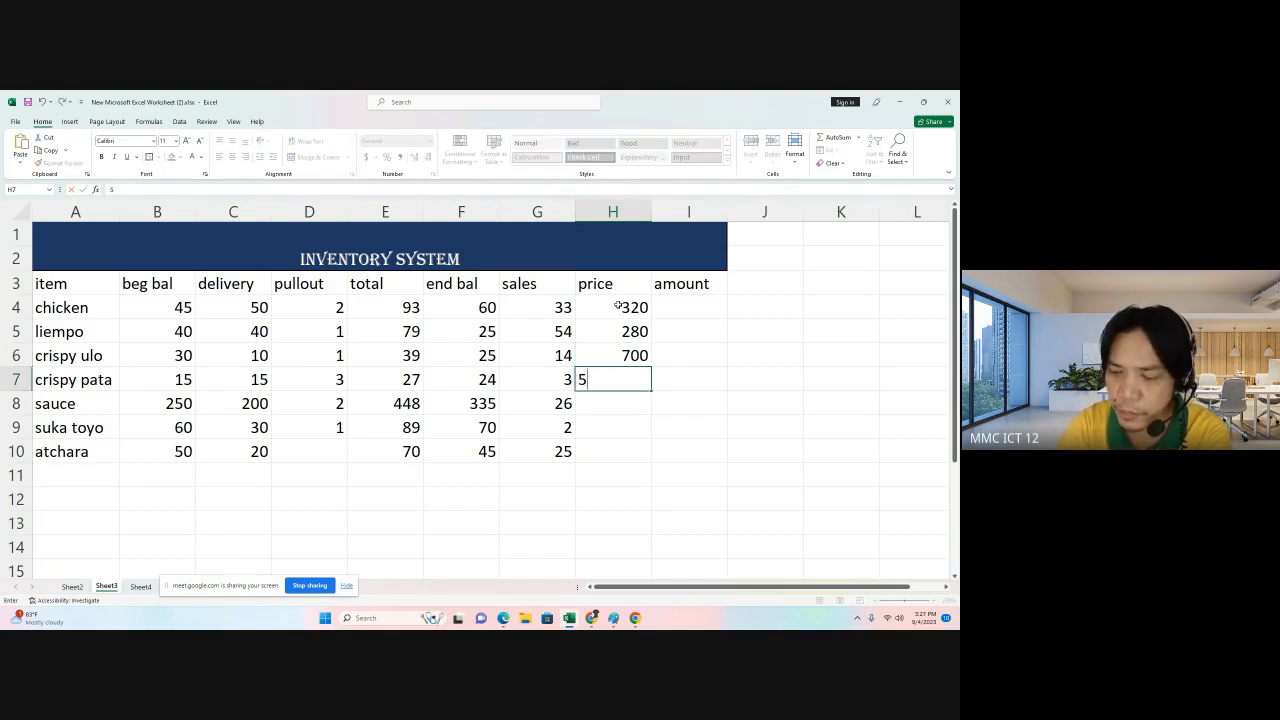
type("50")
key("Return")
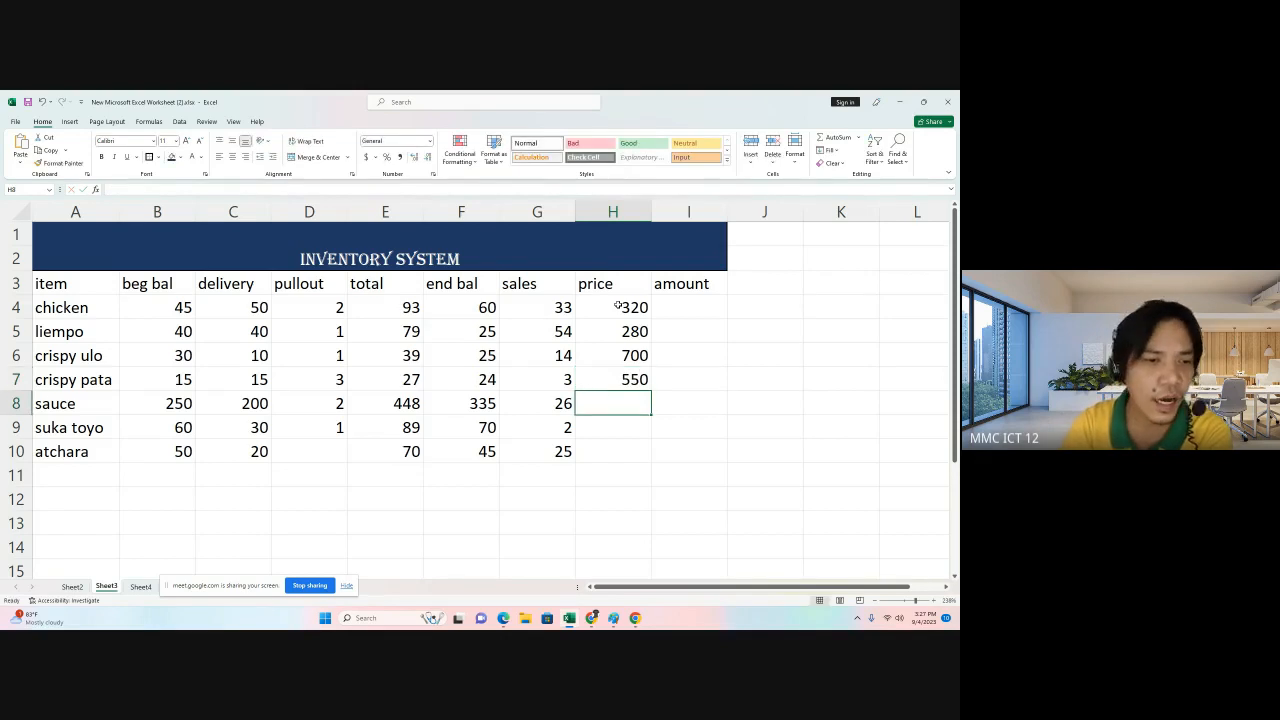
type("5")
key("Return")
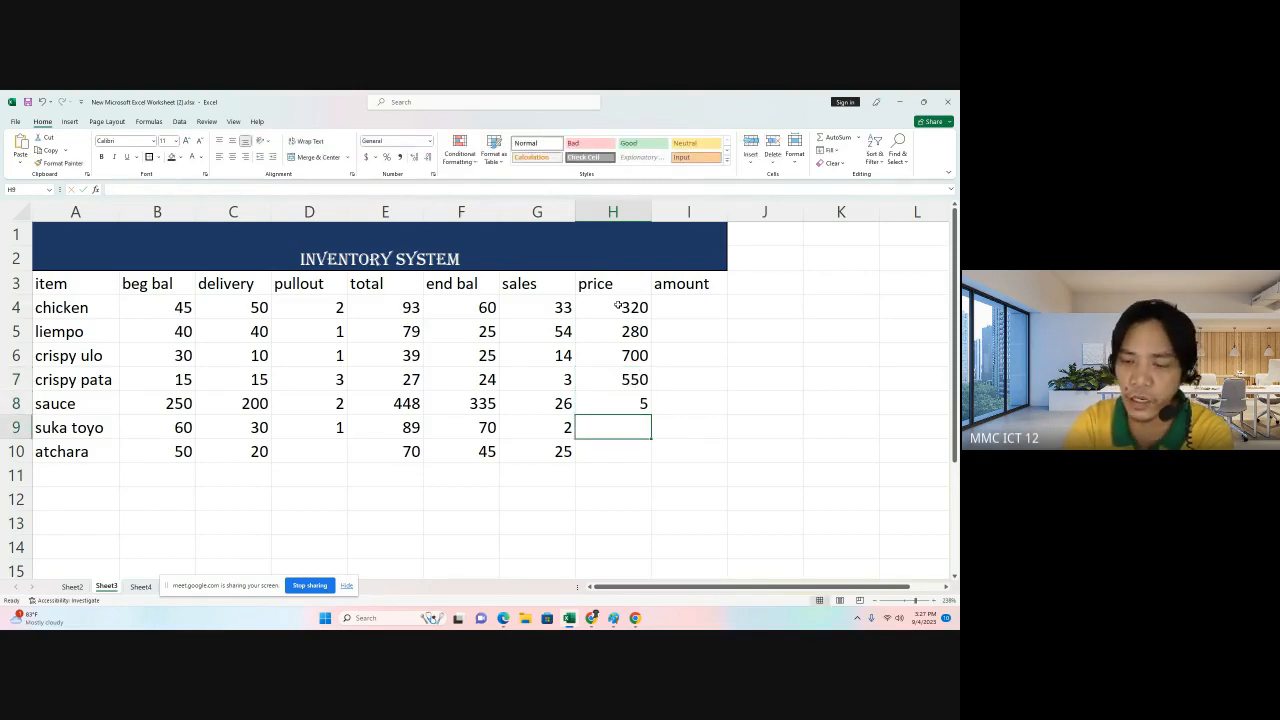
type("7")
key("Return")
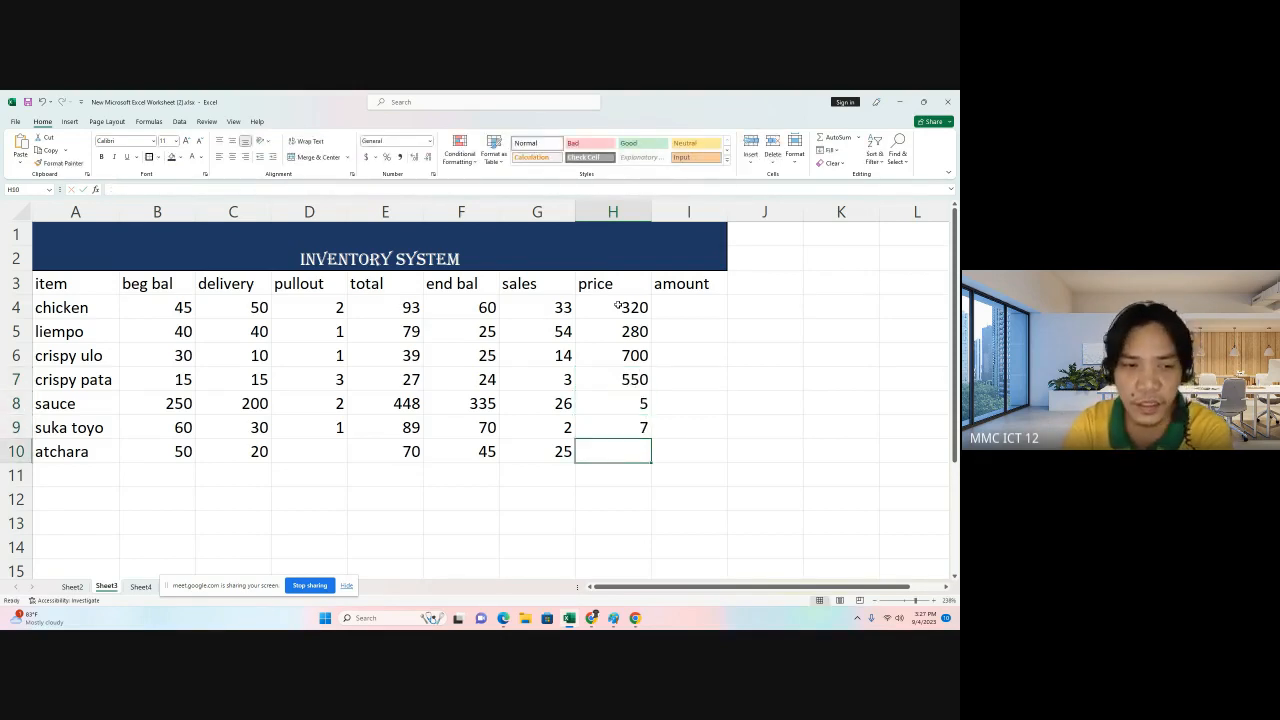
type("32")
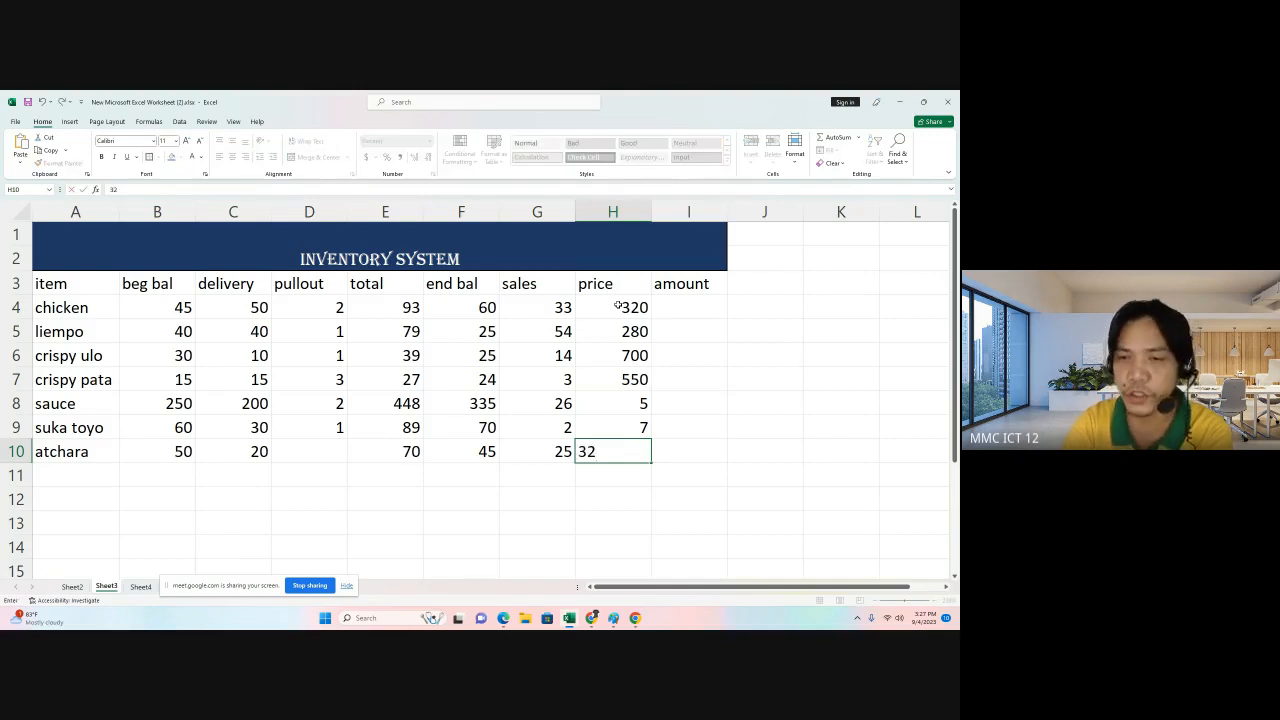
left_click(736, 346)
Compute chicken's amount with the formula =PRODUCT(G4:H4).
left_click(712, 307)
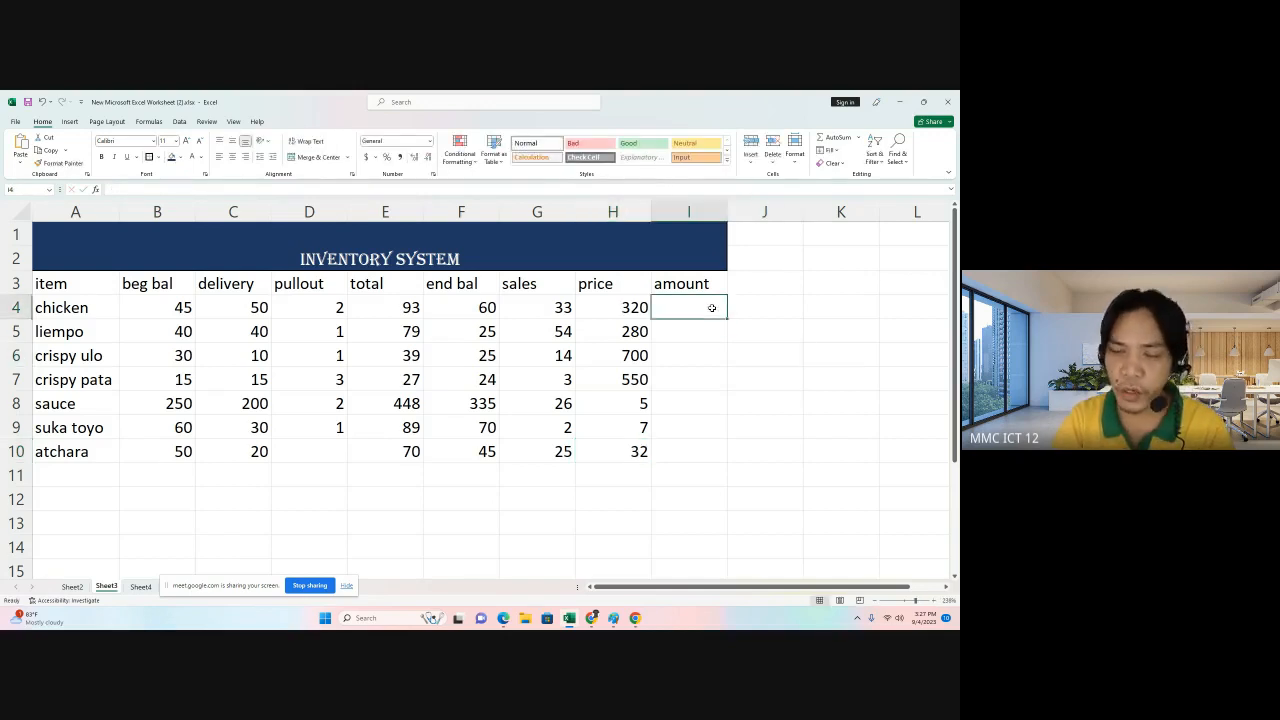
type("=")
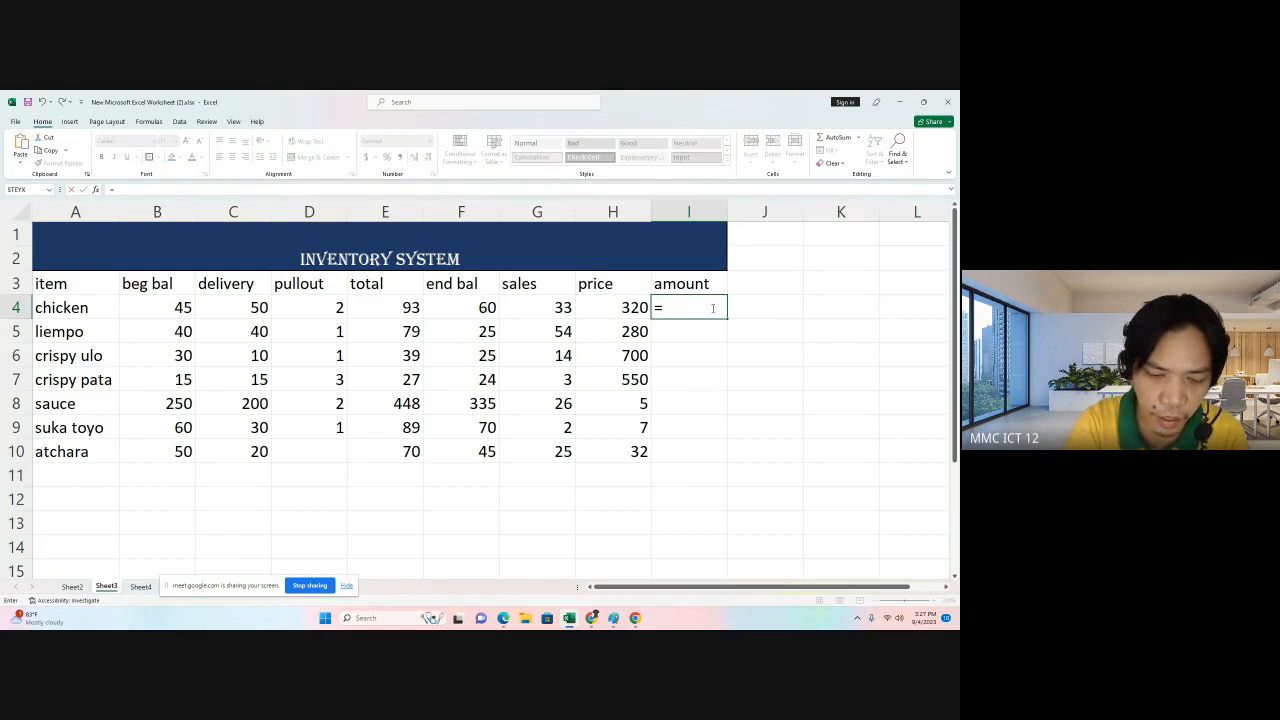
type("produc")
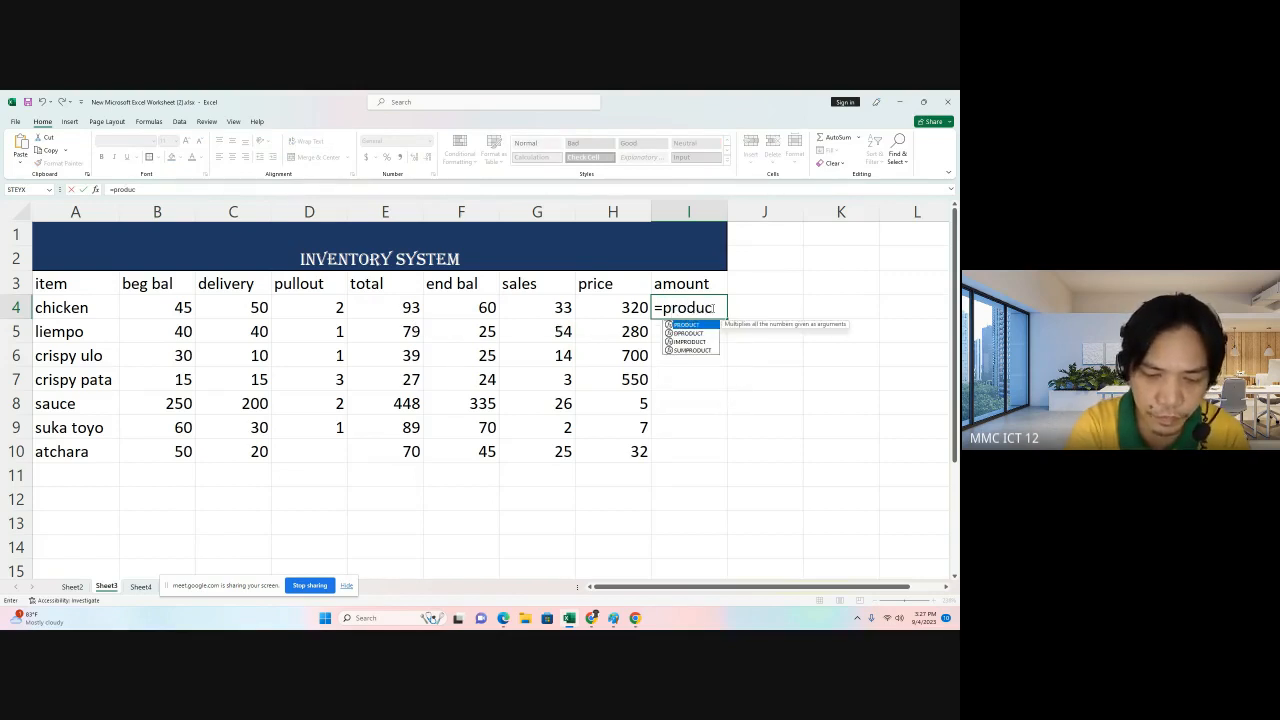
type("t(")
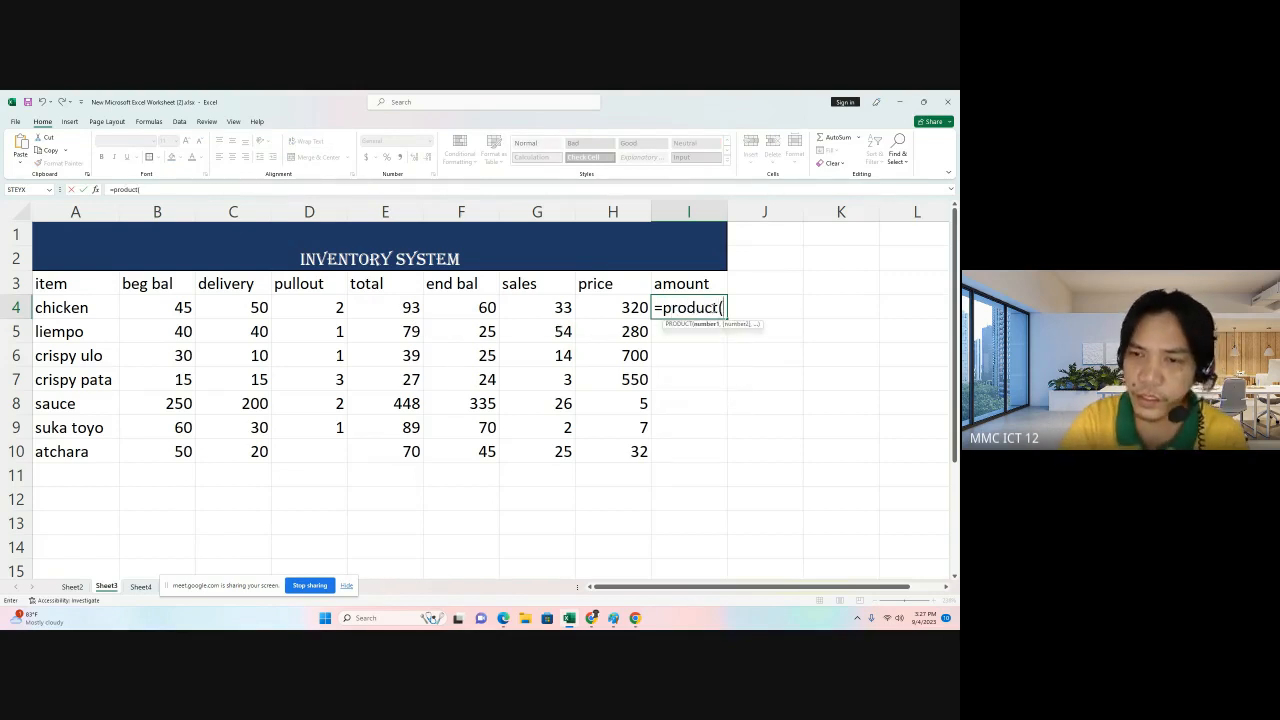
left_click(545, 304)
left_click_drag(589, 306, 595, 306)
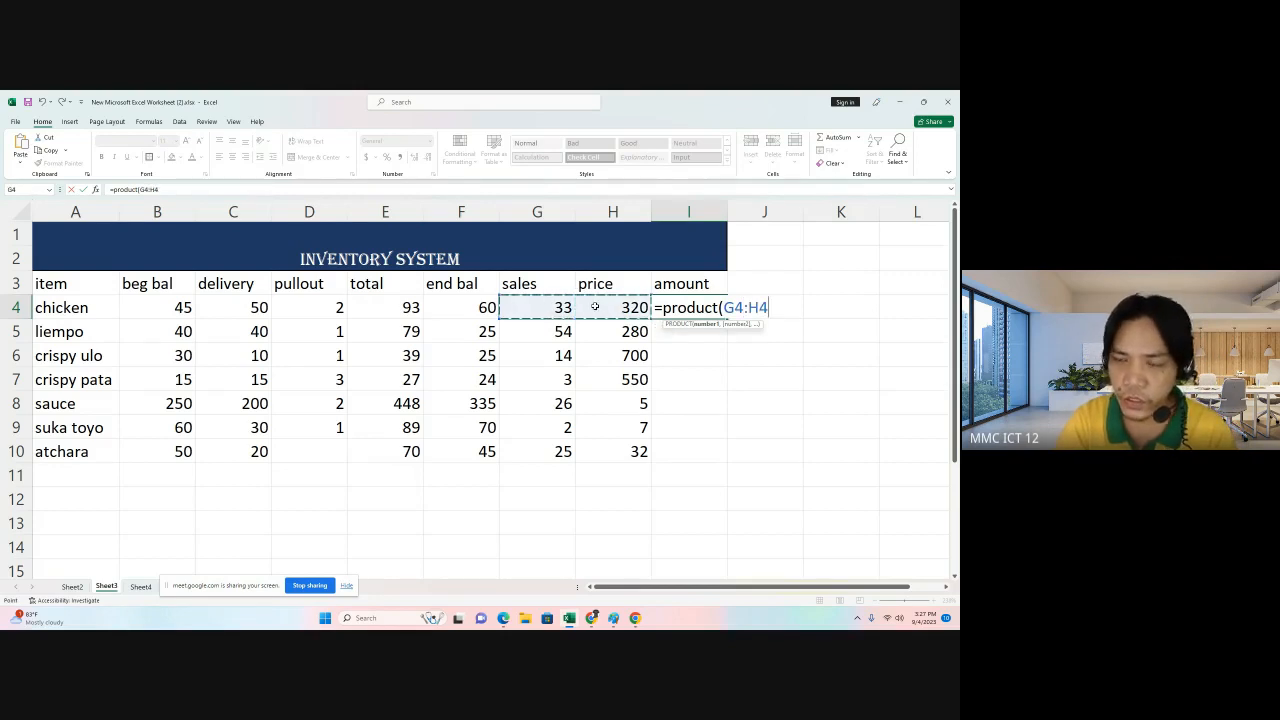
key("Return")
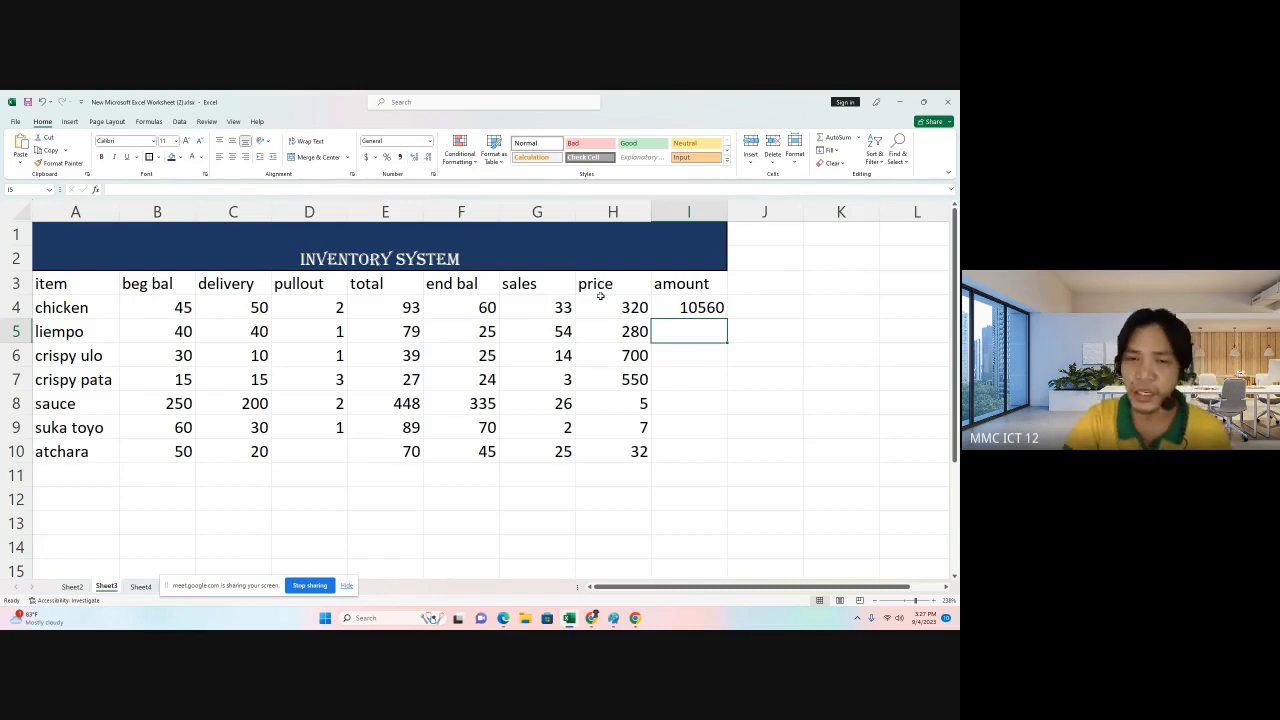
Fill the amount formula down to atchara's row.
left_click(701, 312)
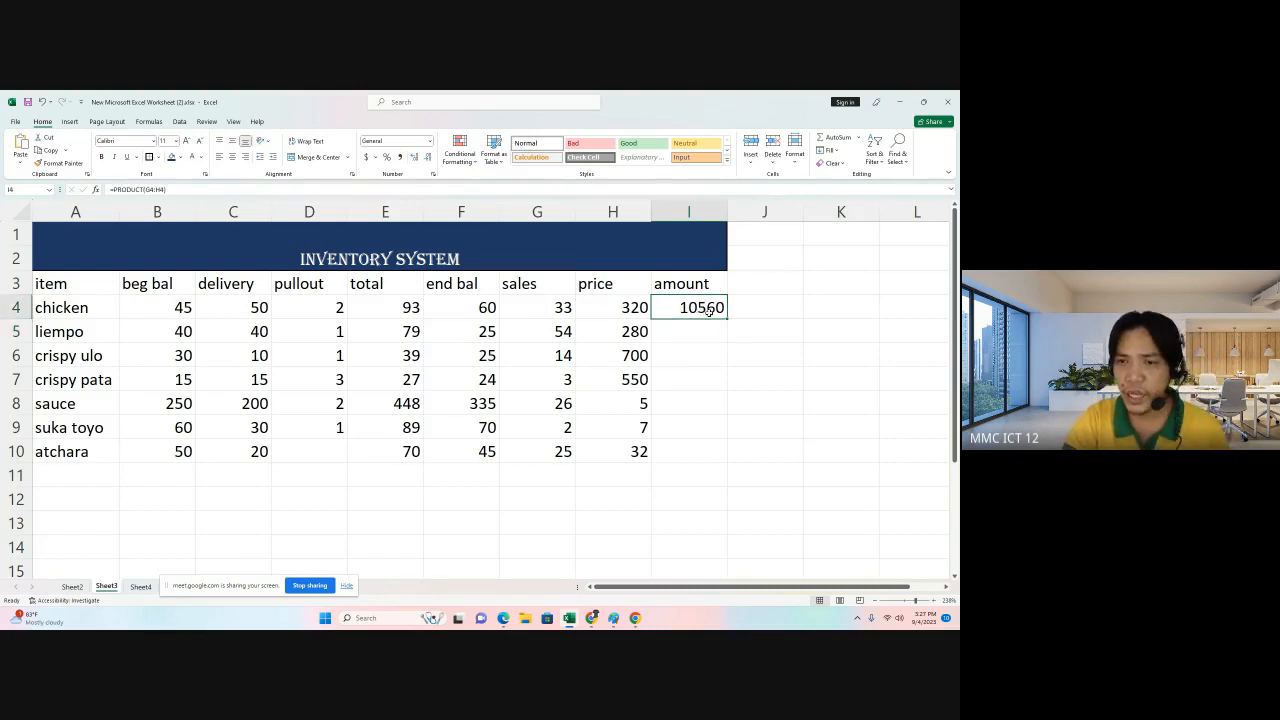
left_click_drag(732, 319, 730, 461)
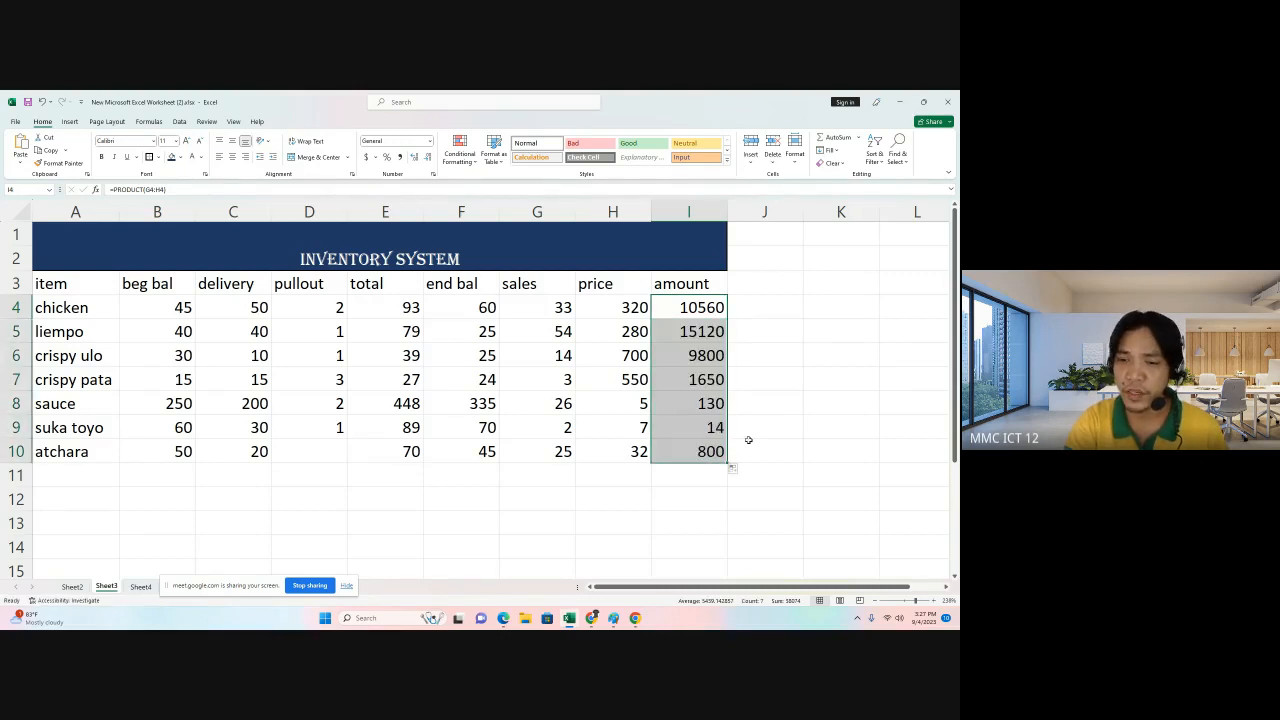
left_click(748, 440)
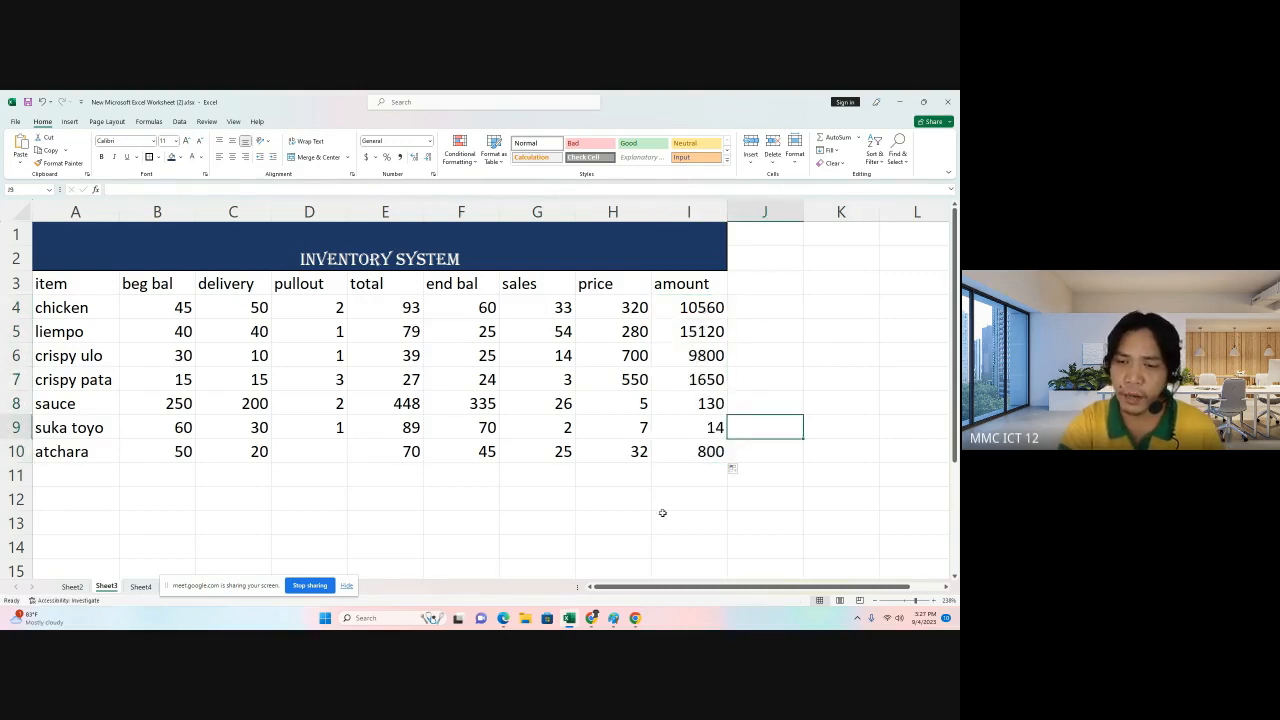
Add the label "total amount" in row 12 below the price column.
left_click(589, 501)
type("to")
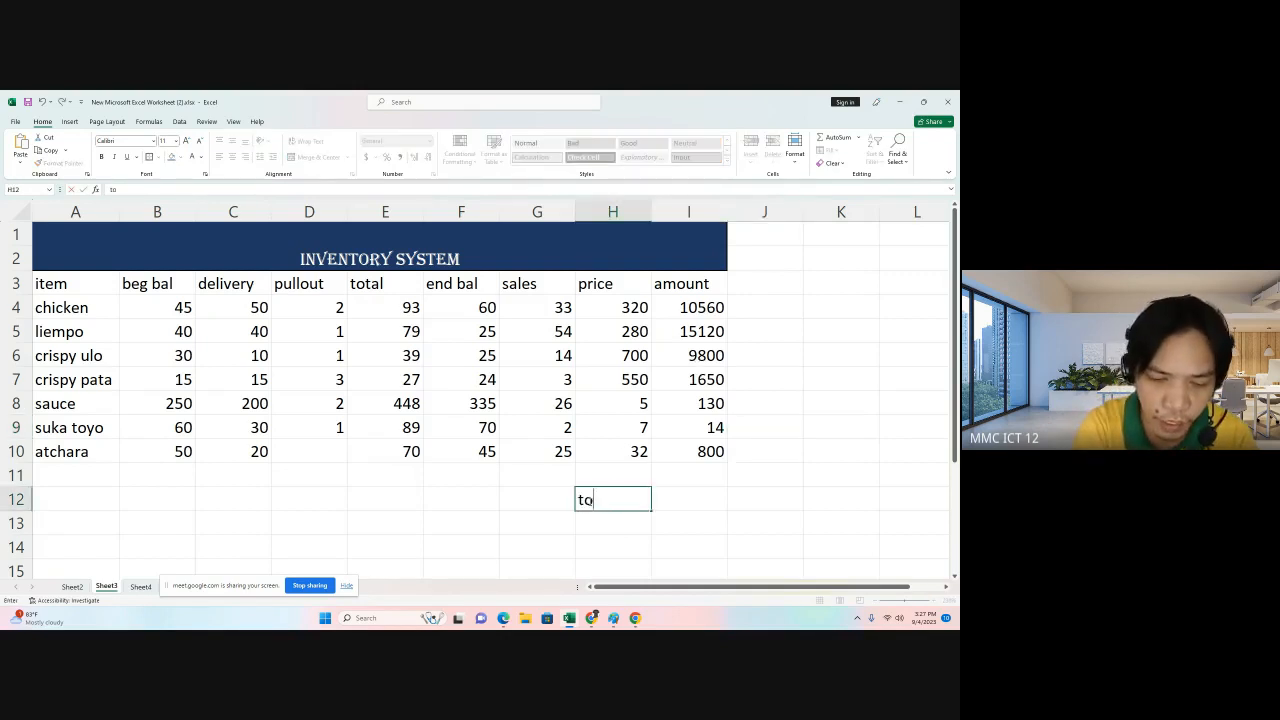
type("tal amount")
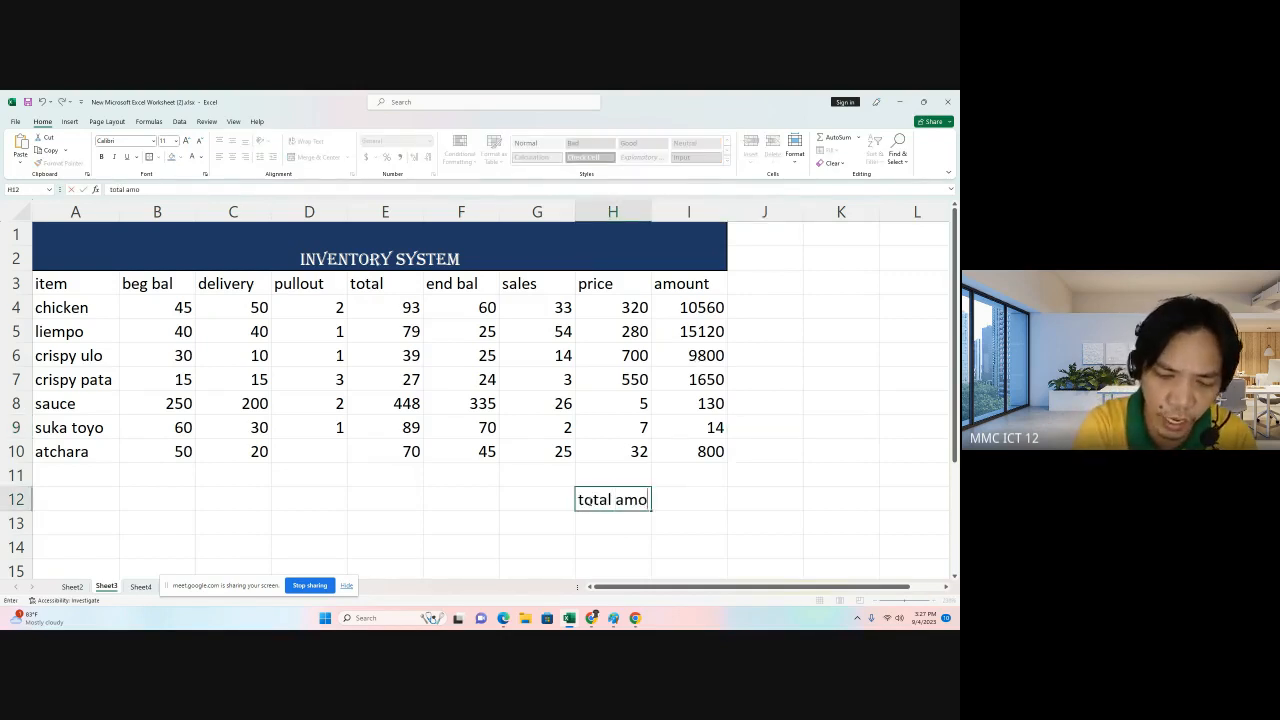
left_click(732, 520)
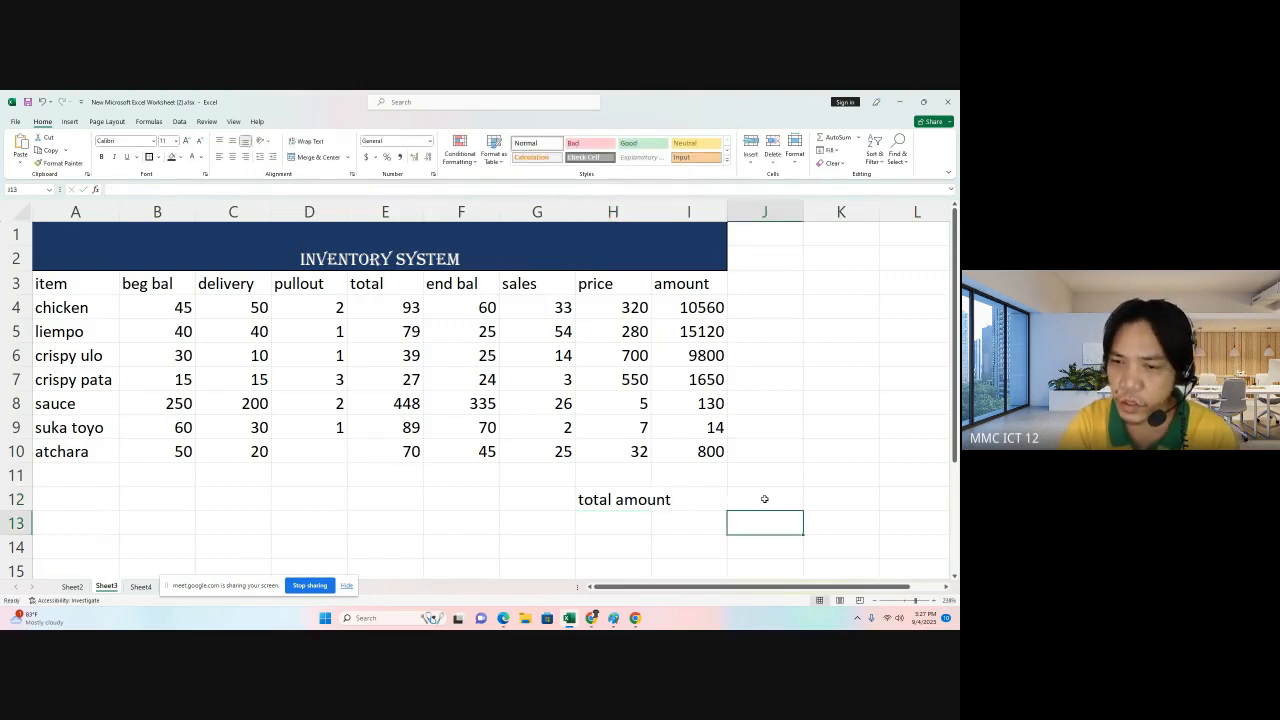
Merge and center the total amount label across the sales and price columns of row 12.
left_click(764, 499)
left_click_drag(543, 499, 613, 499)
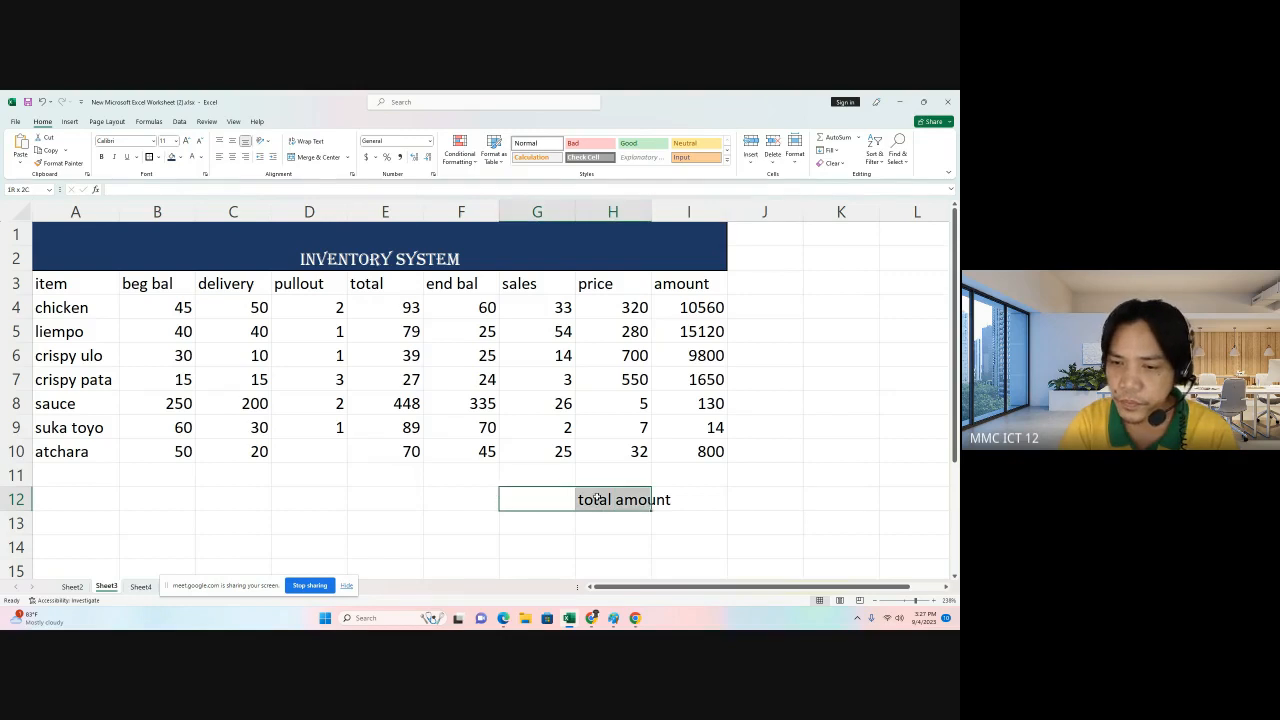
left_click(318, 157)
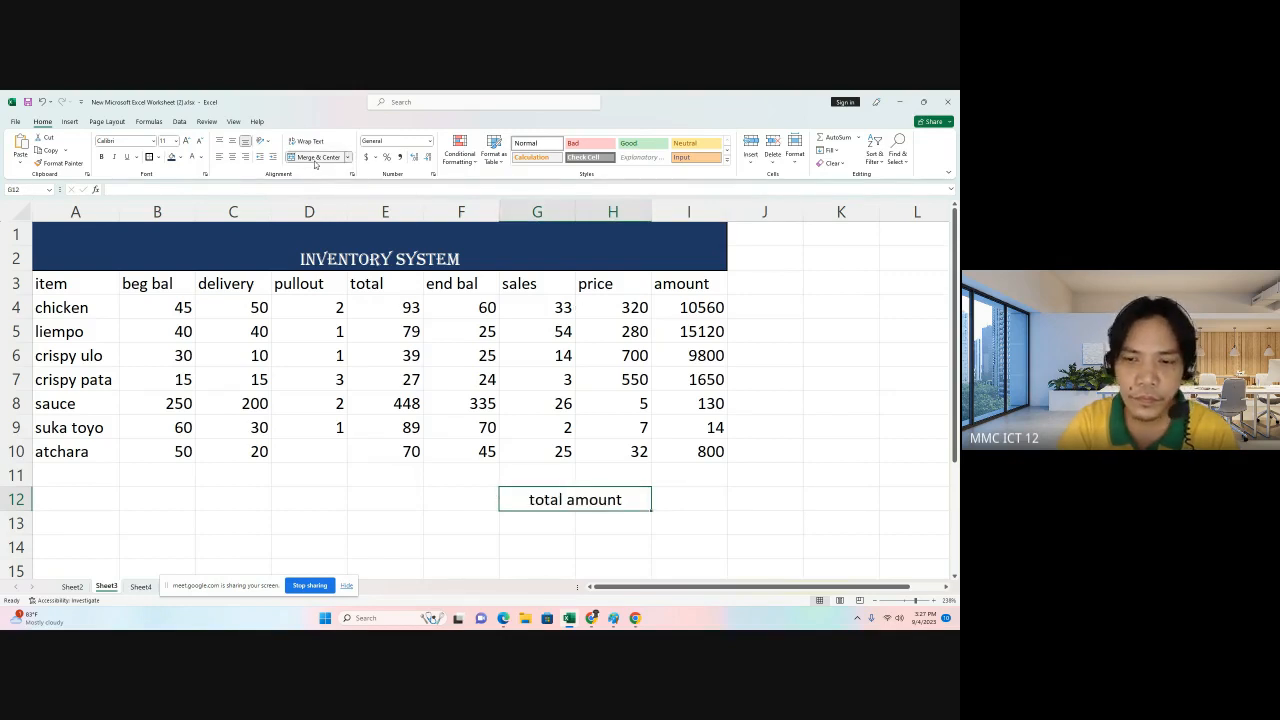
Border the cell beside the total amount label and total the amount column there with =sum(I4:I10).
left_click(696, 499)
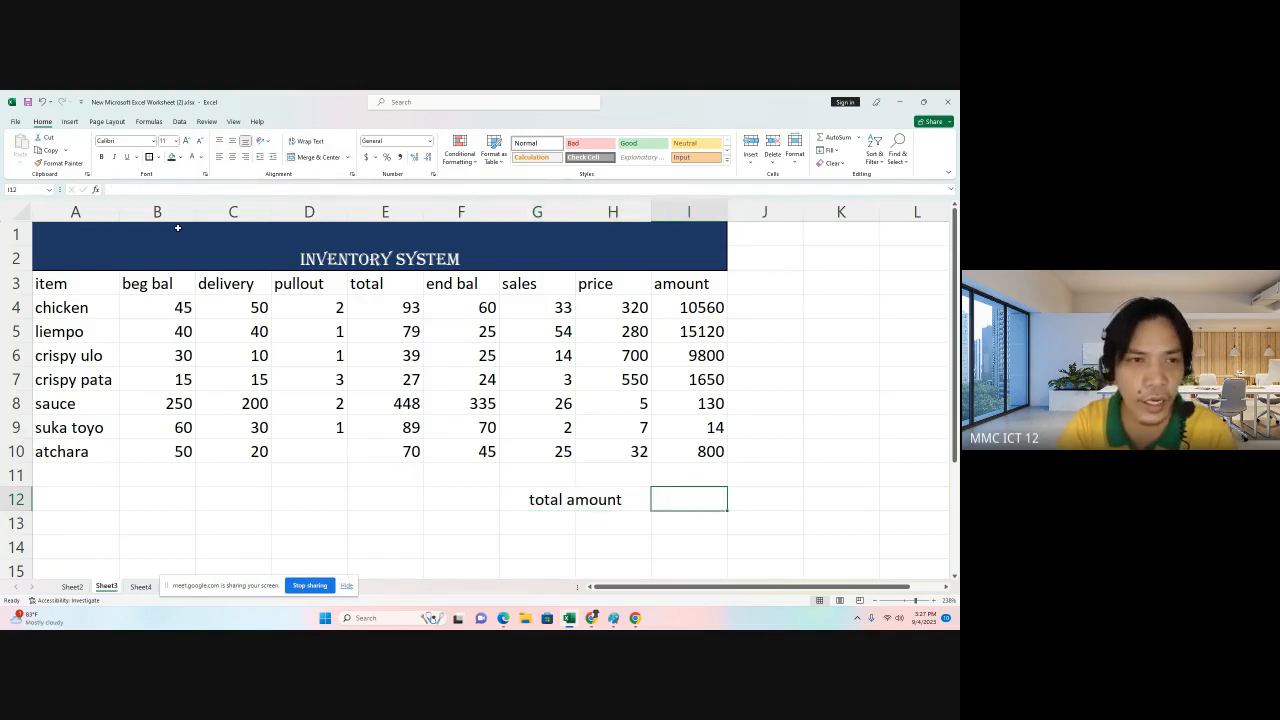
left_click(148, 157)
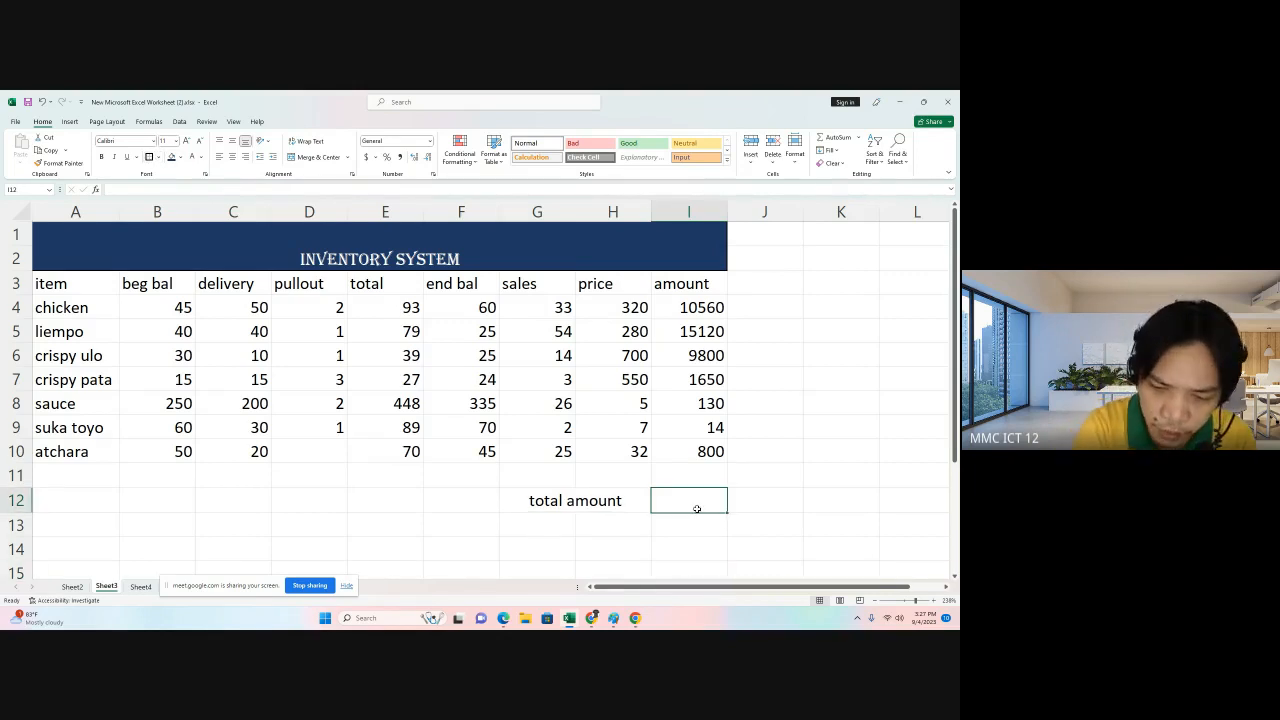
type("=sum")
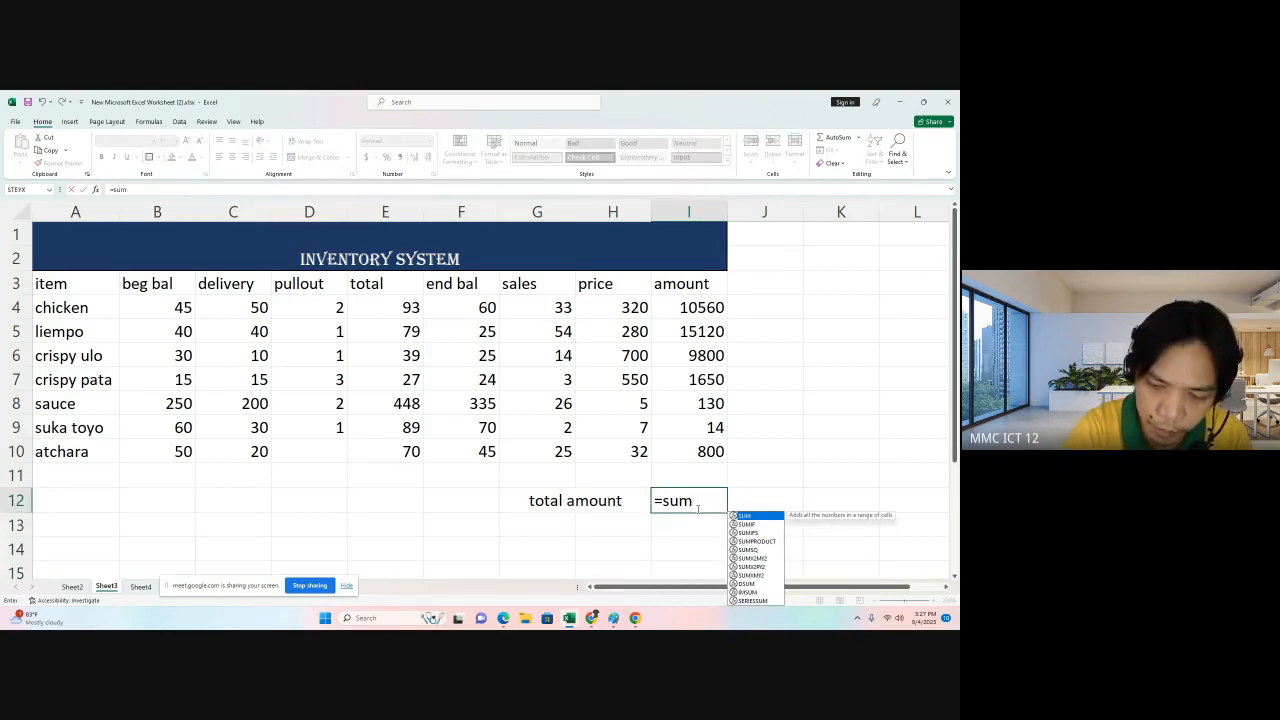
type("(")
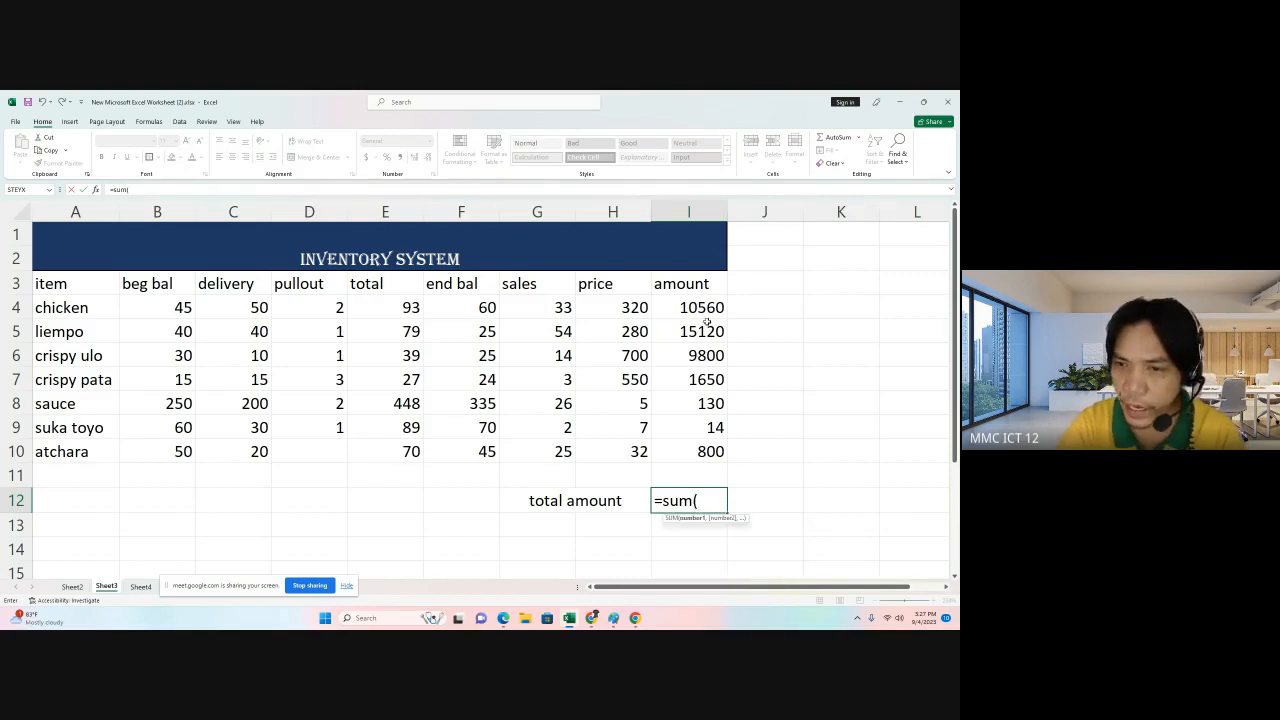
left_click_drag(706, 304, 701, 449)
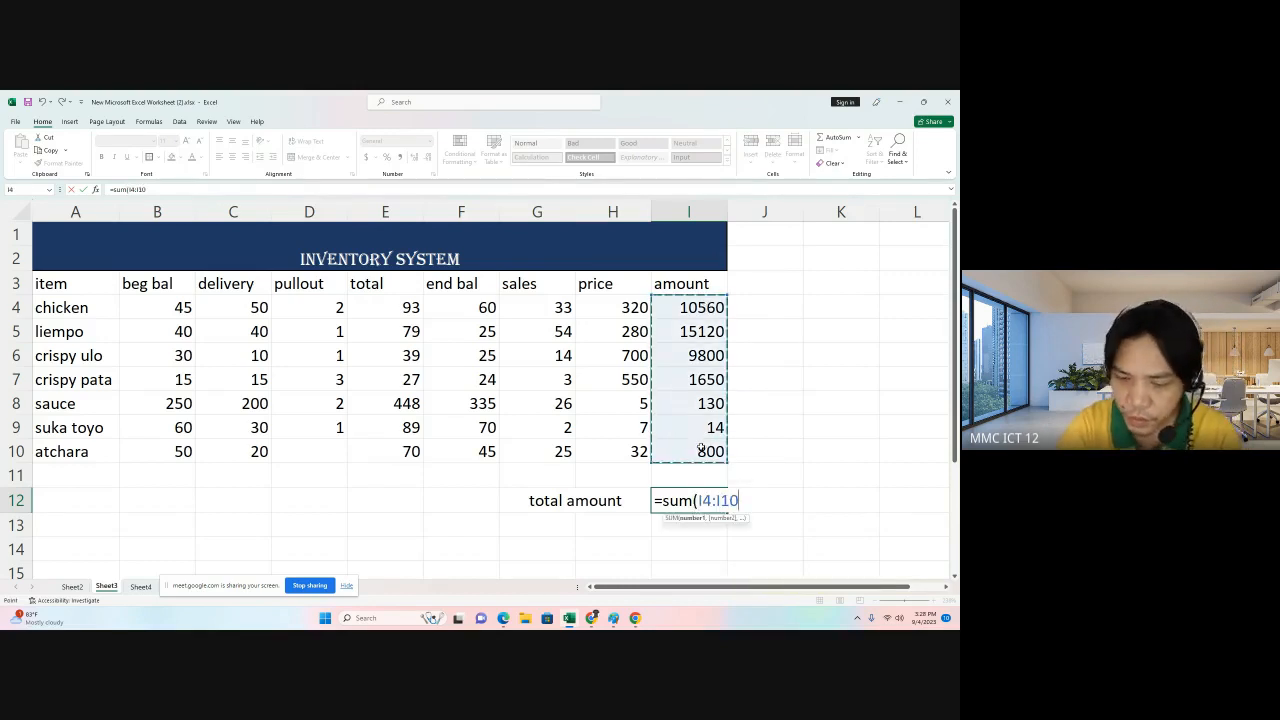
key("Return")
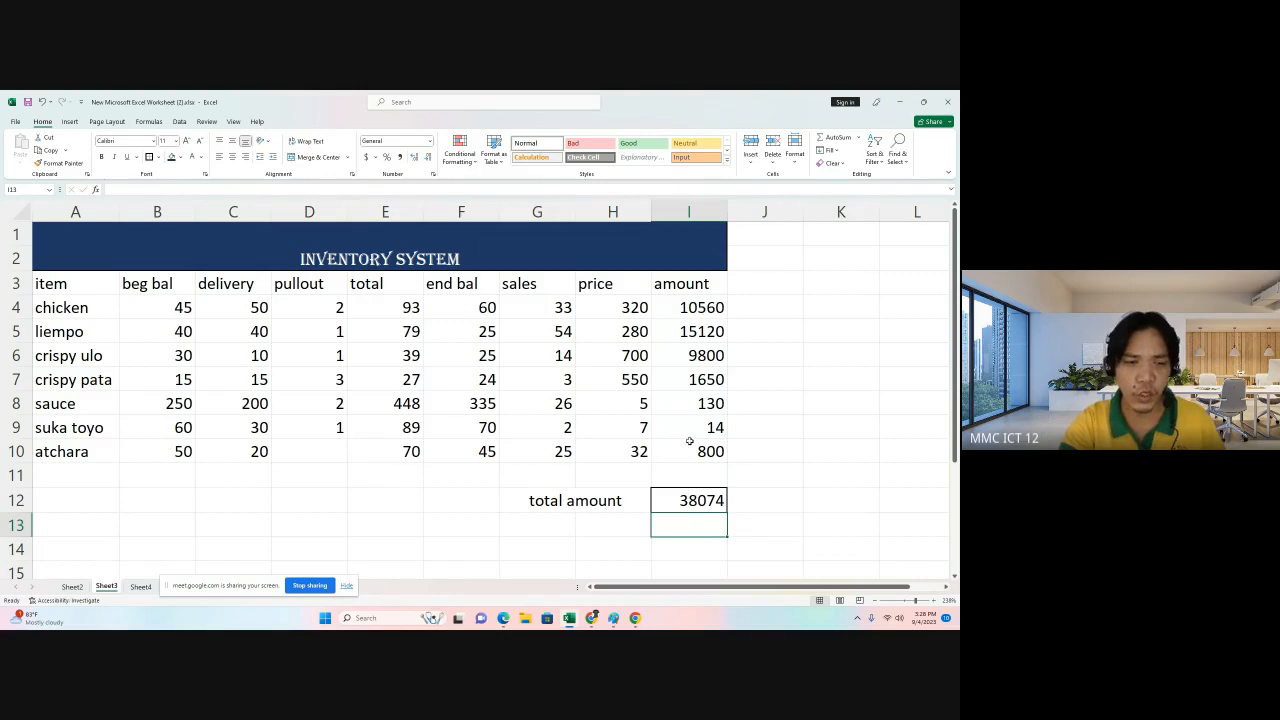
On Sheet4, add a list data validation to the item cell of the summary report, sourcing Sheet3's item names A4:A10.
left_click(148, 587)
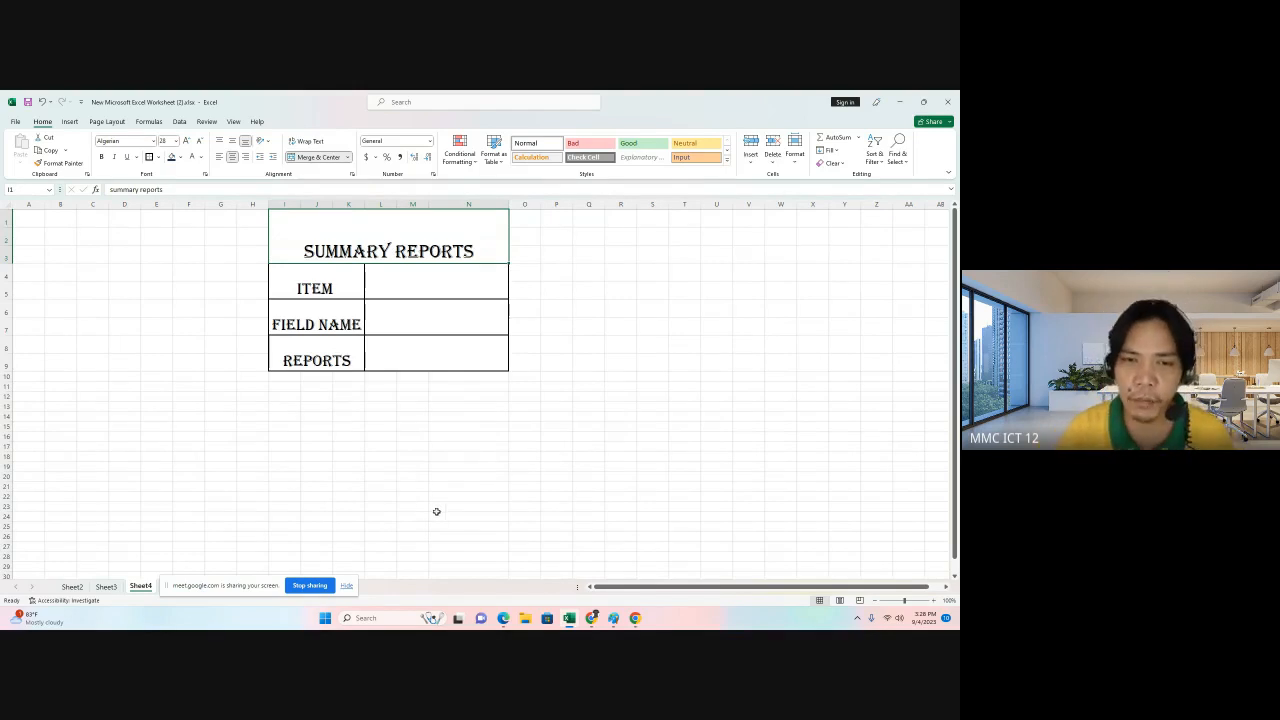
left_click(438, 285)
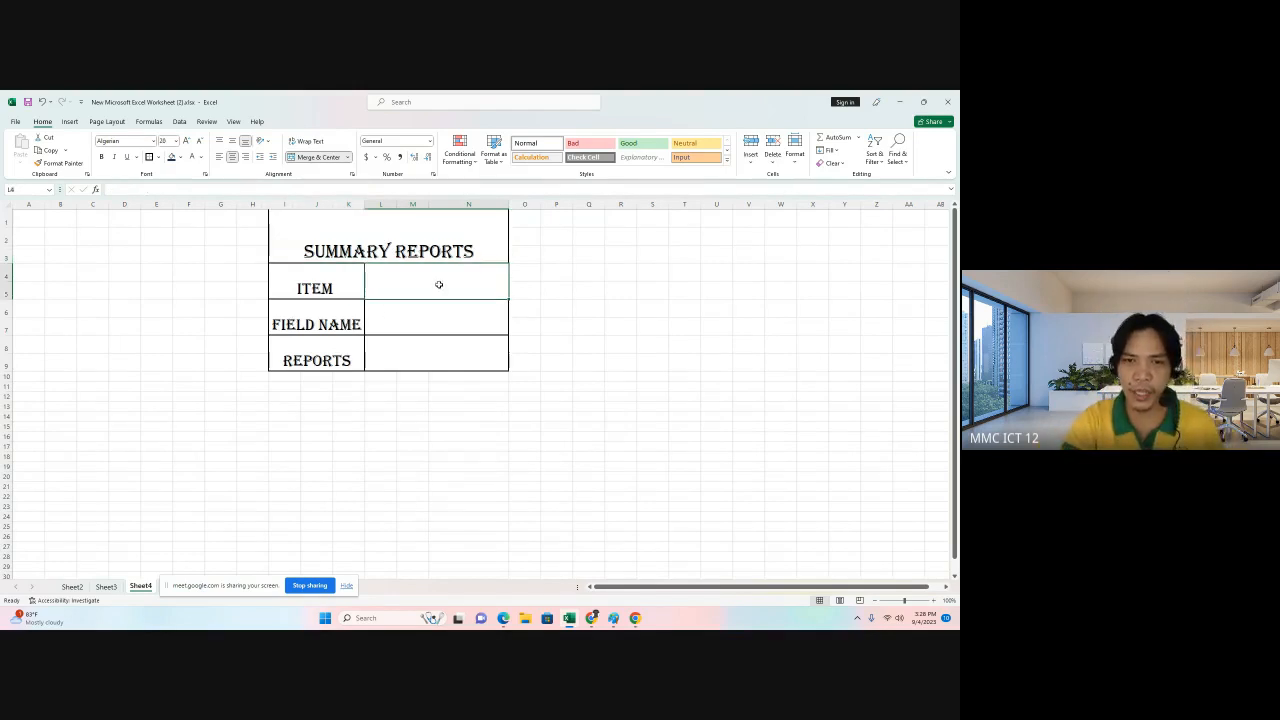
left_click(468, 343)
left_click(465, 278)
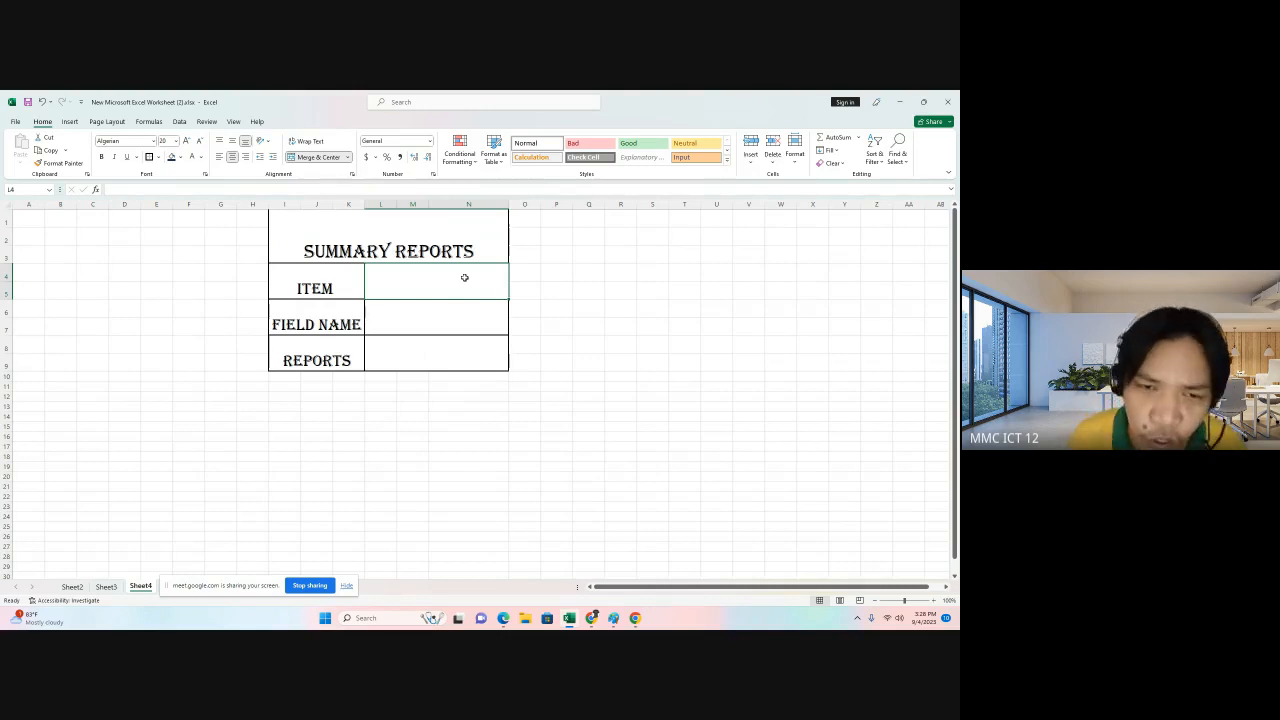
left_click(449, 336)
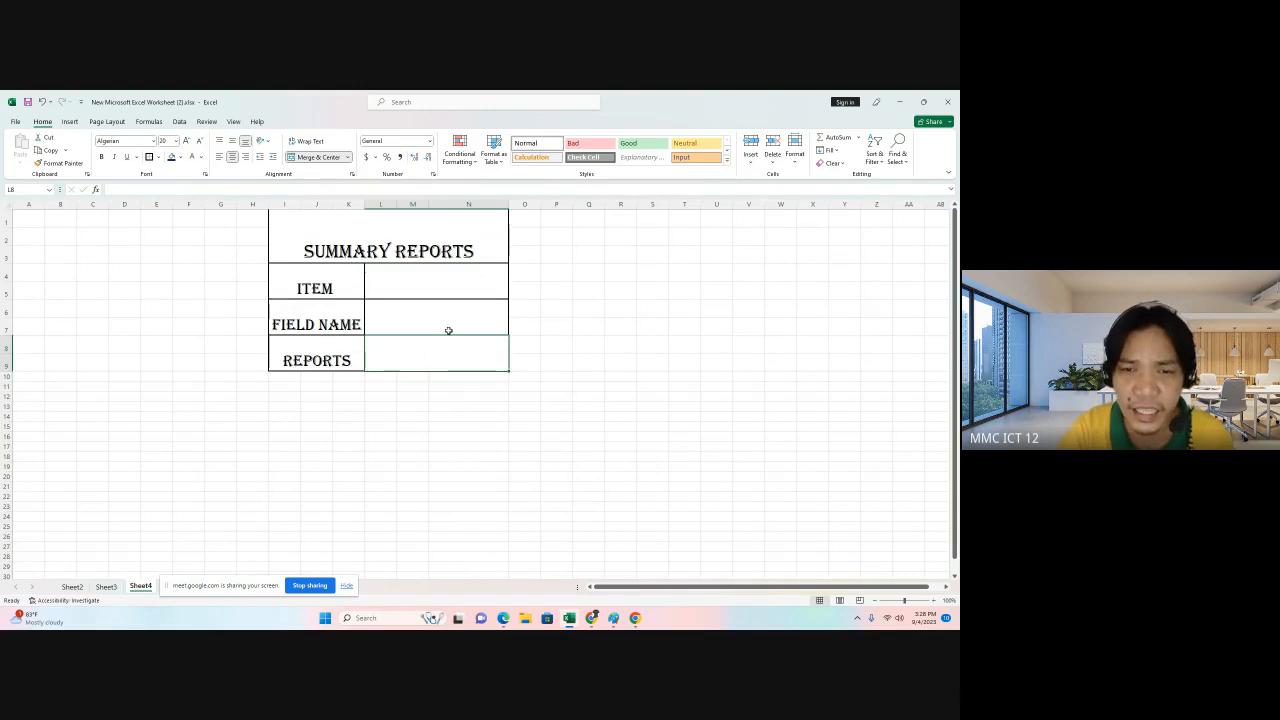
left_click(444, 272)
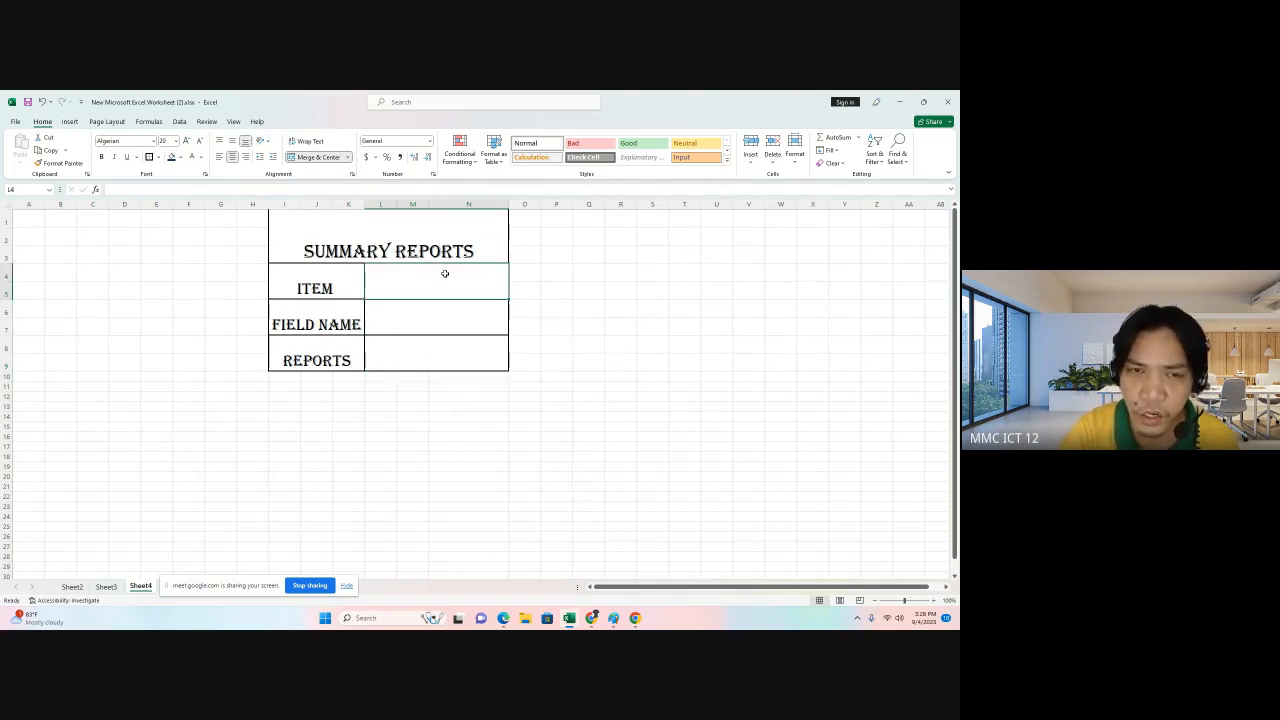
left_click(180, 121)
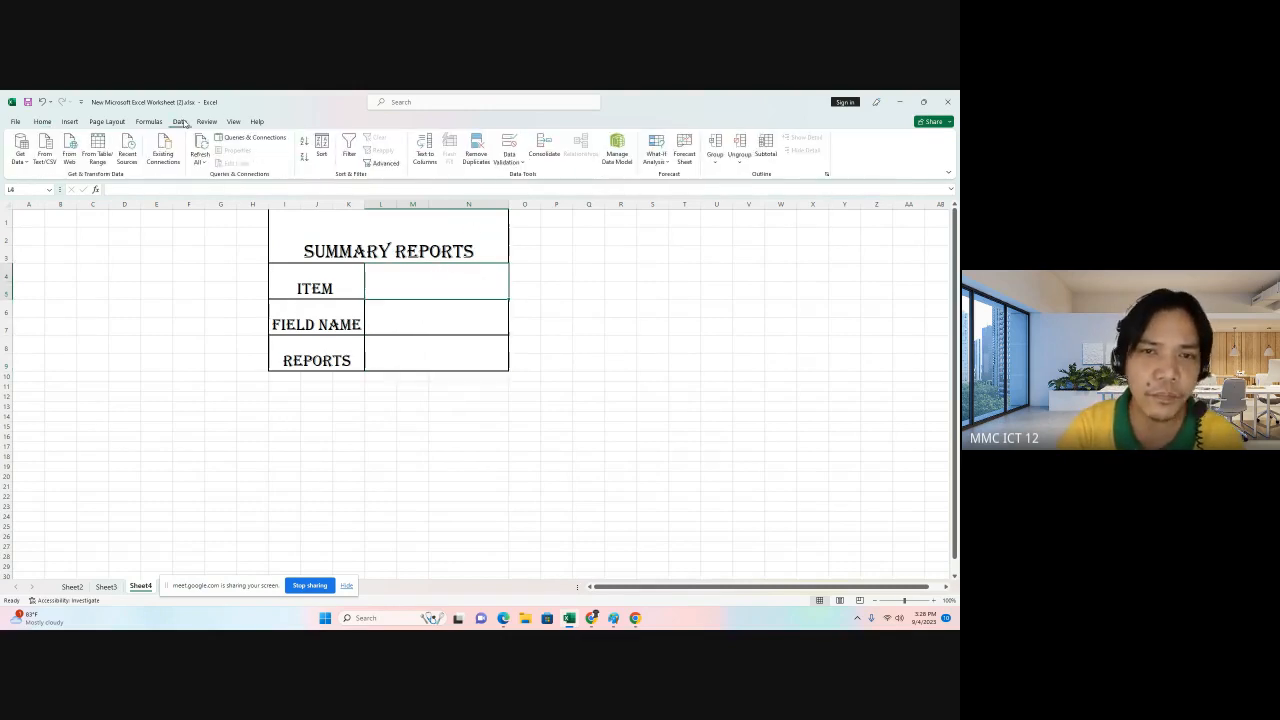
left_click(509, 143)
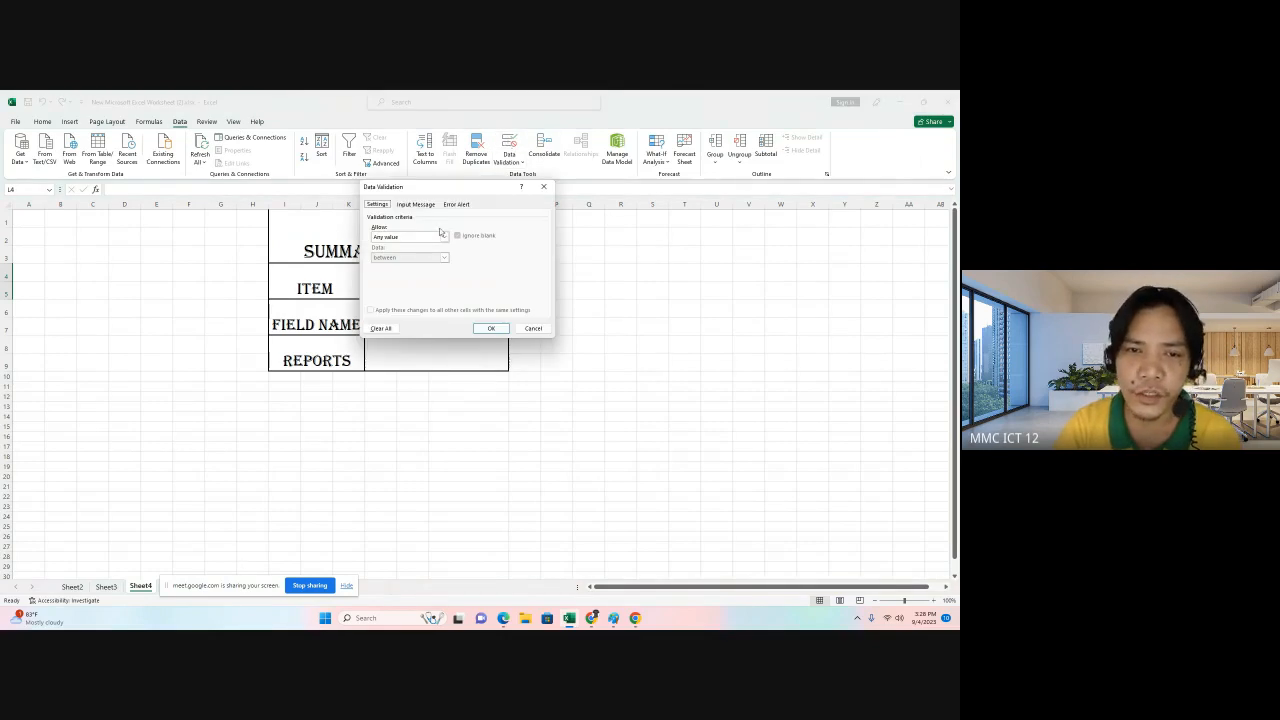
left_click(444, 237)
left_click(406, 266)
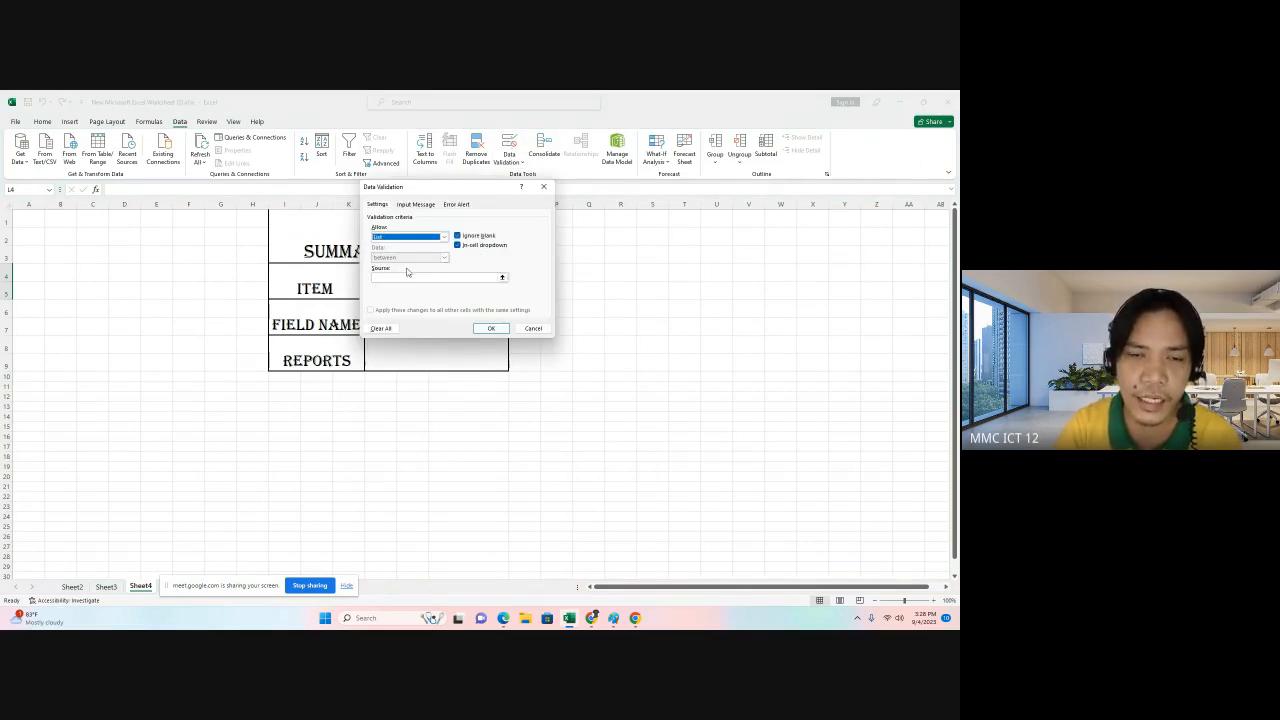
left_click(411, 277)
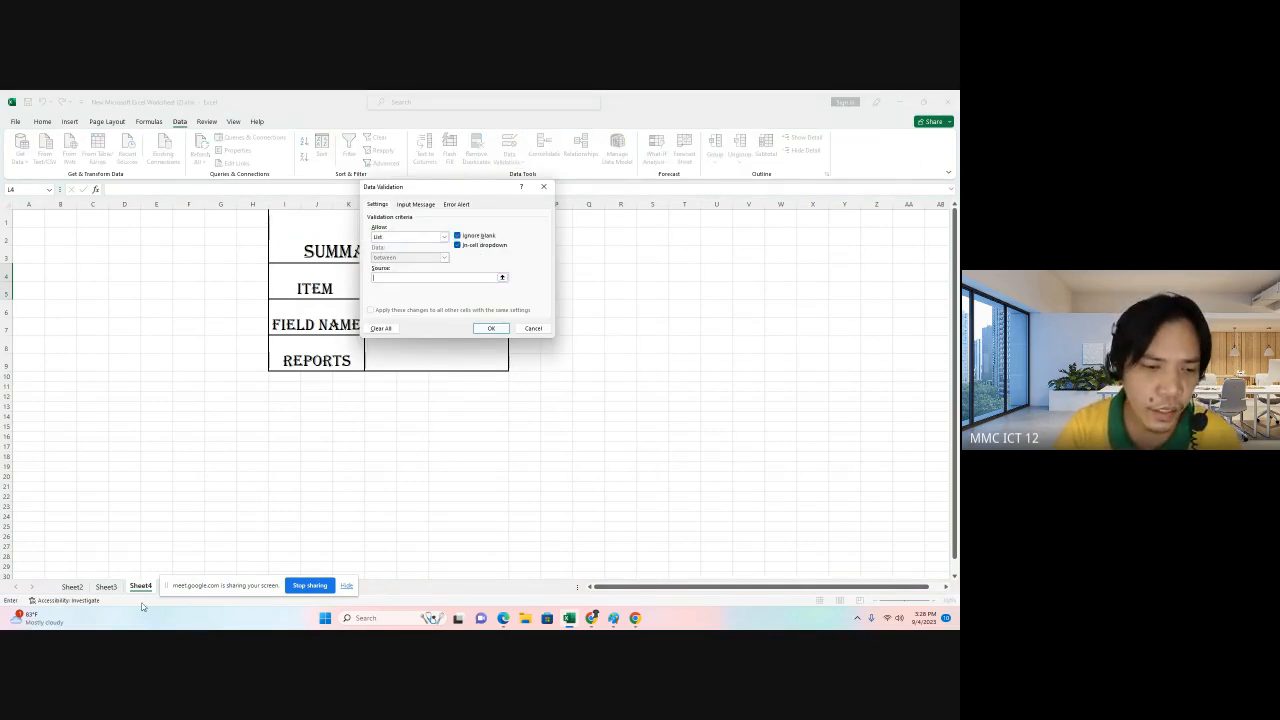
left_click(106, 587)
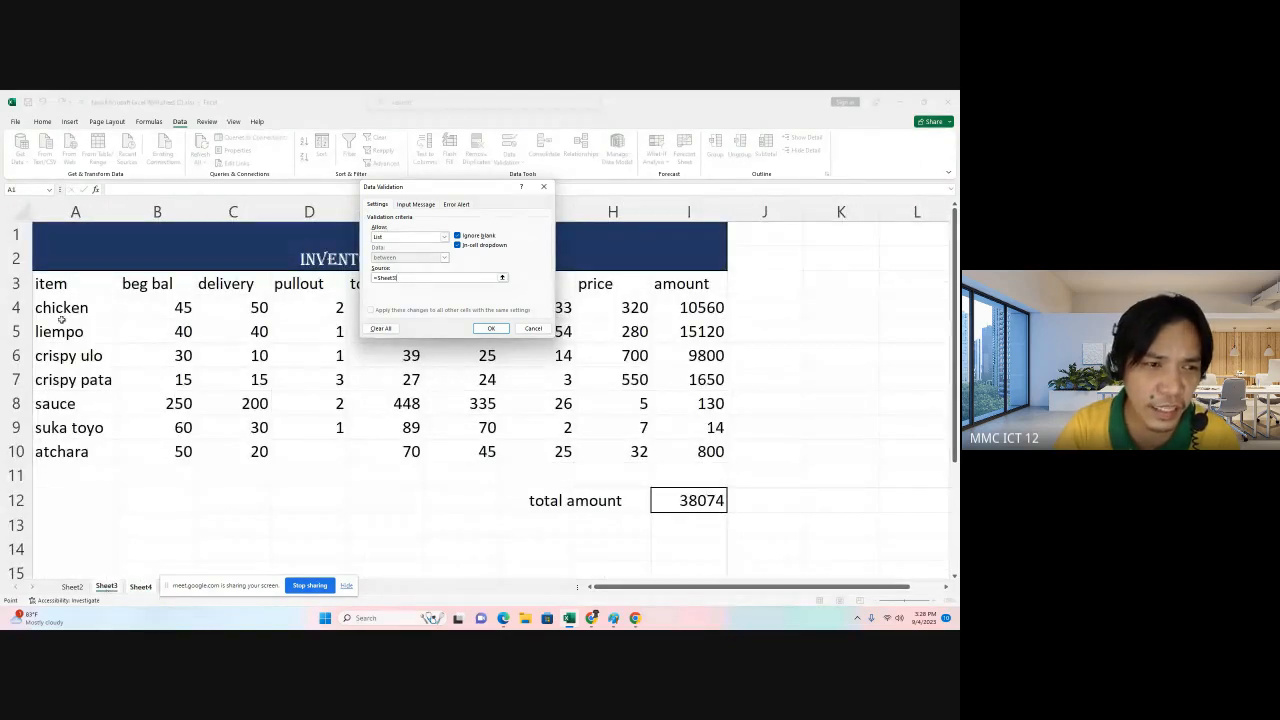
left_click_drag(58, 308, 65, 452)
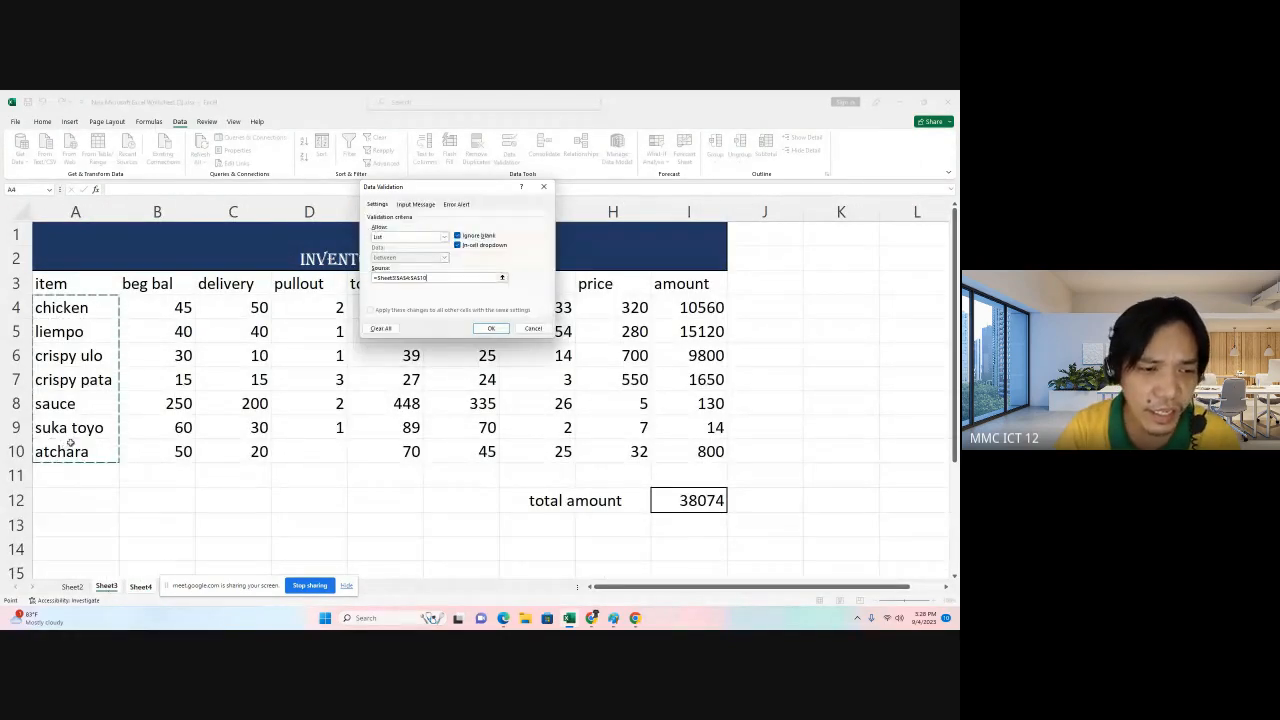
left_click(491, 329)
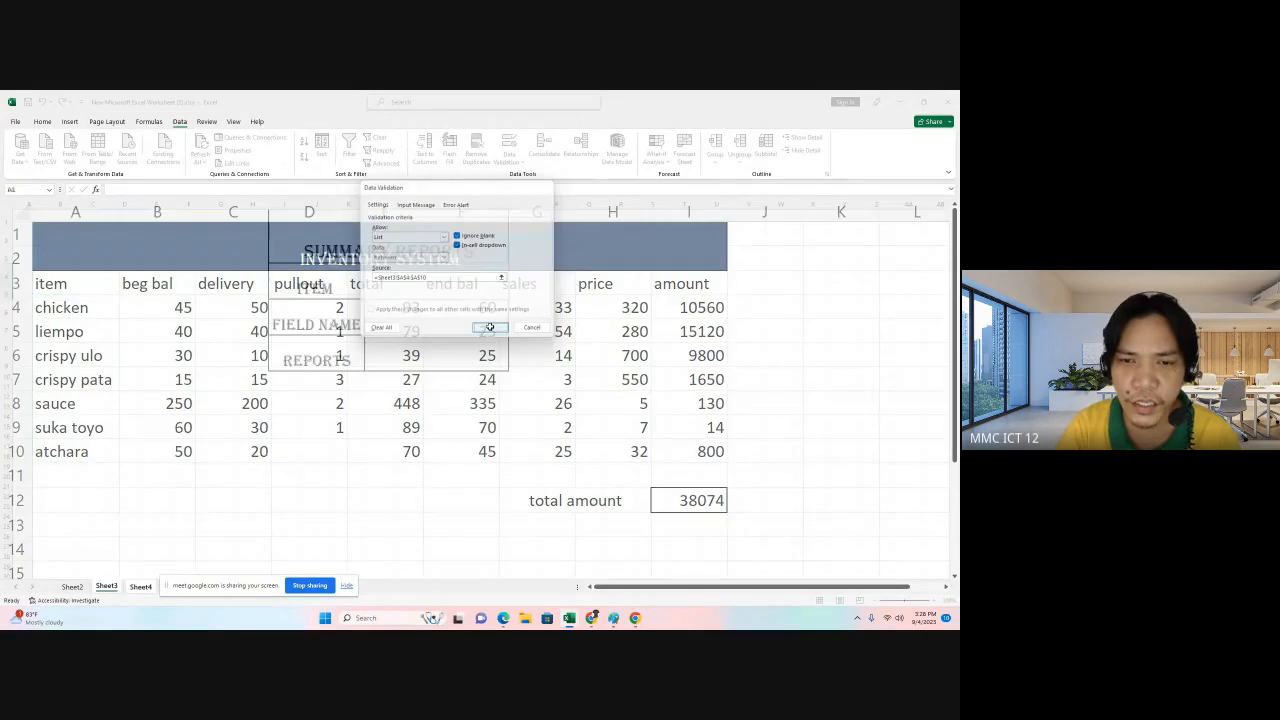
Pick chicken from the summary report's item dropdown.
left_click(514, 279)
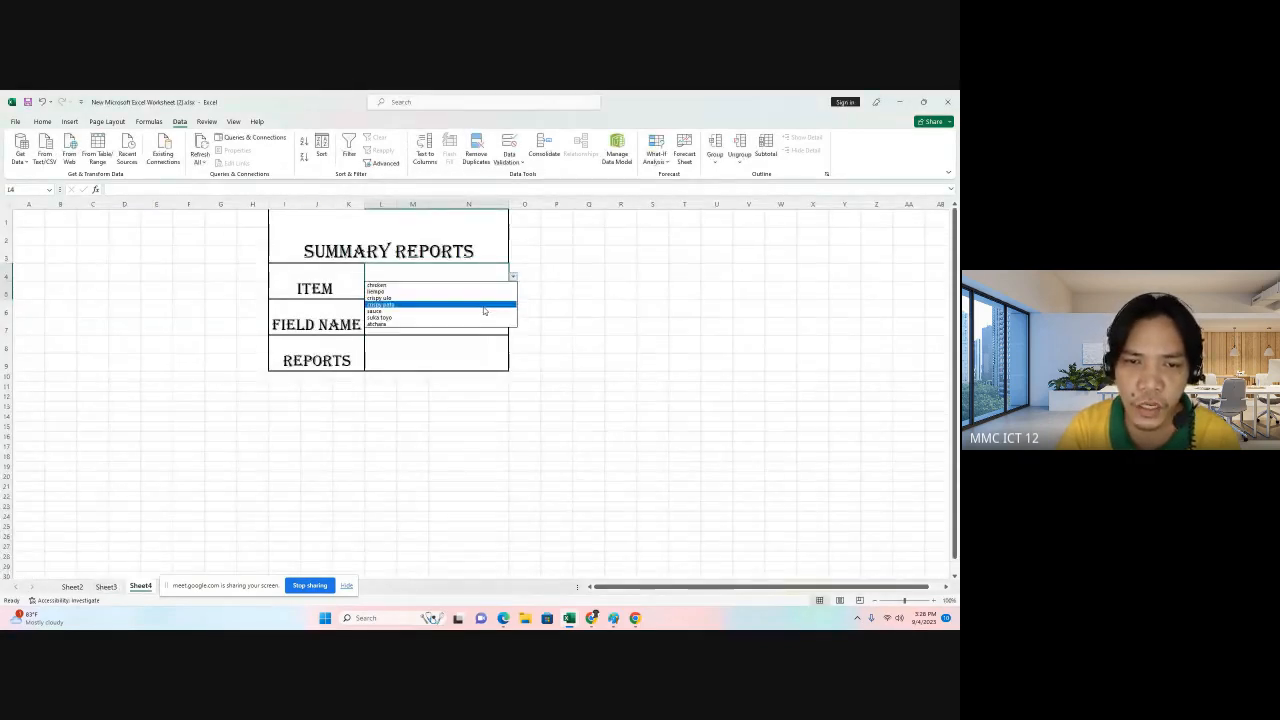
left_click(483, 305)
left_click(514, 279)
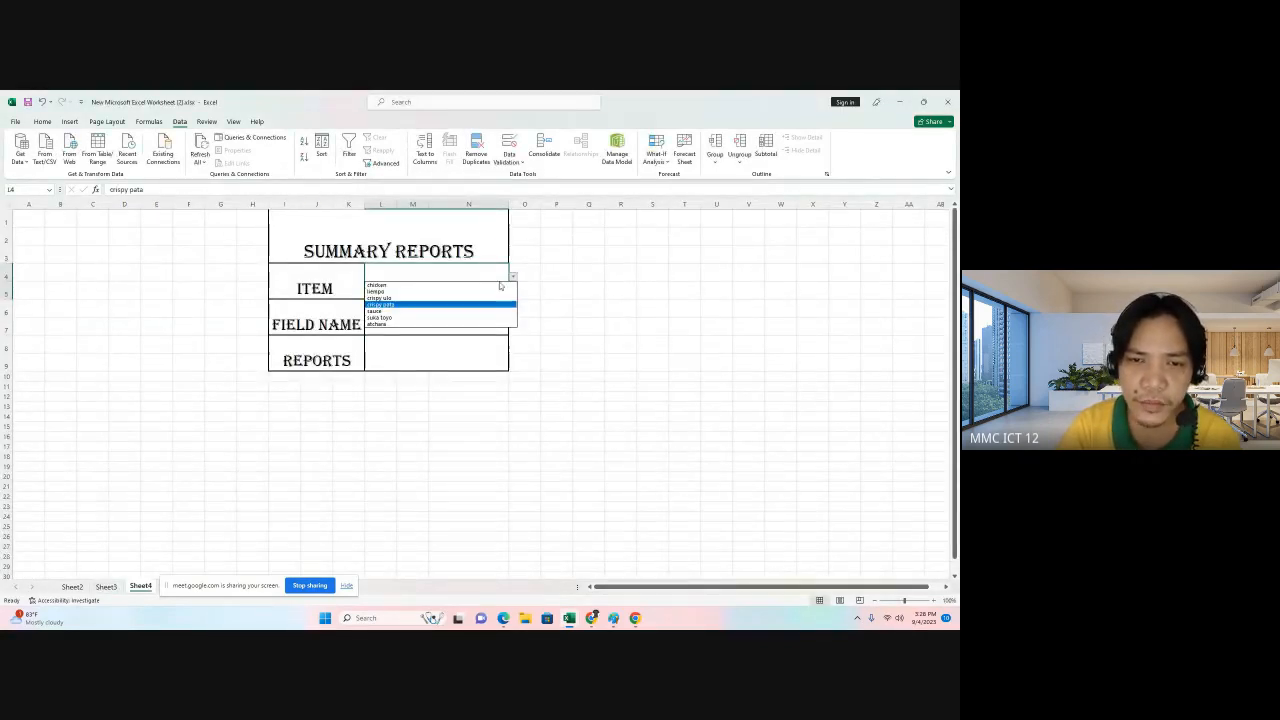
left_click(507, 285)
left_click(514, 279)
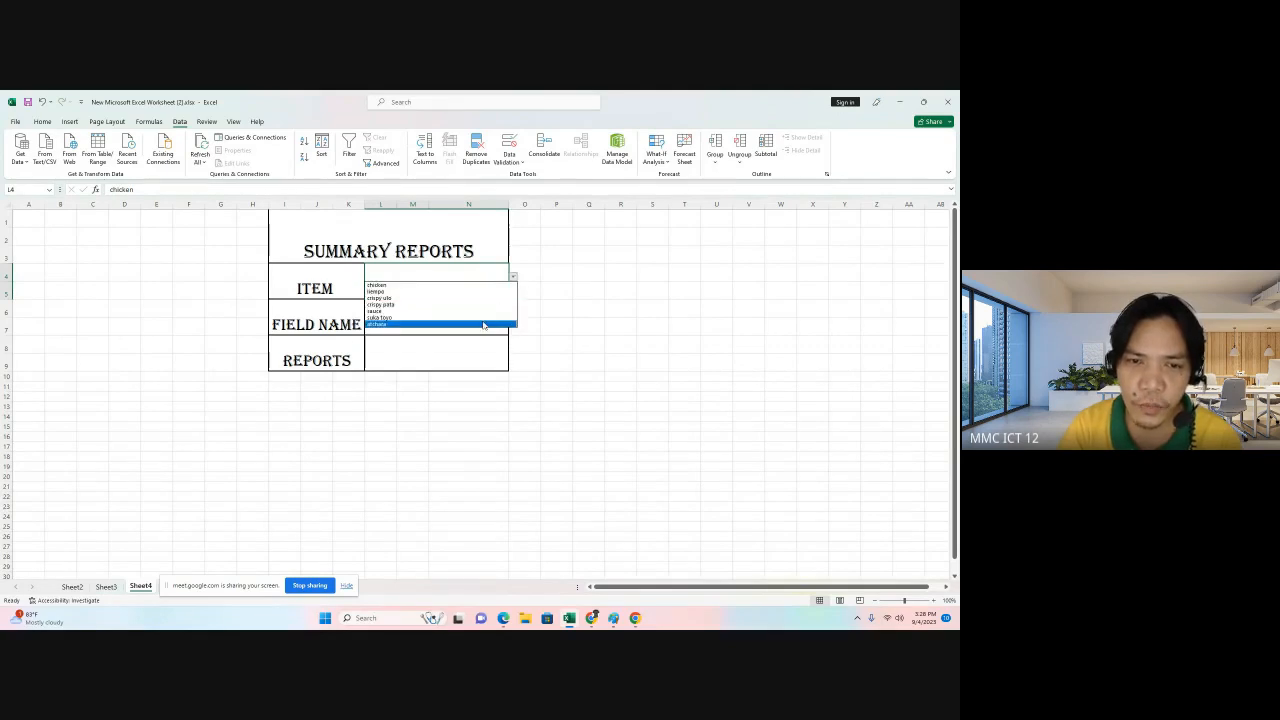
left_click(483, 317)
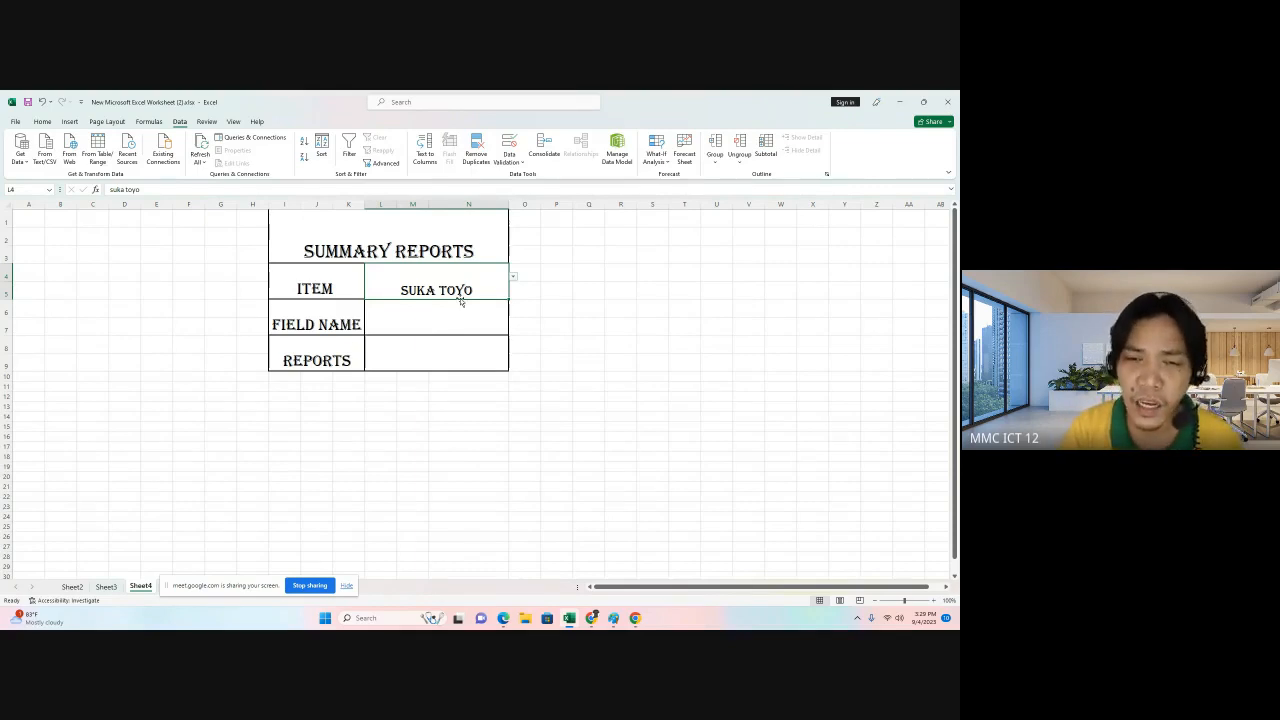
left_click(513, 277)
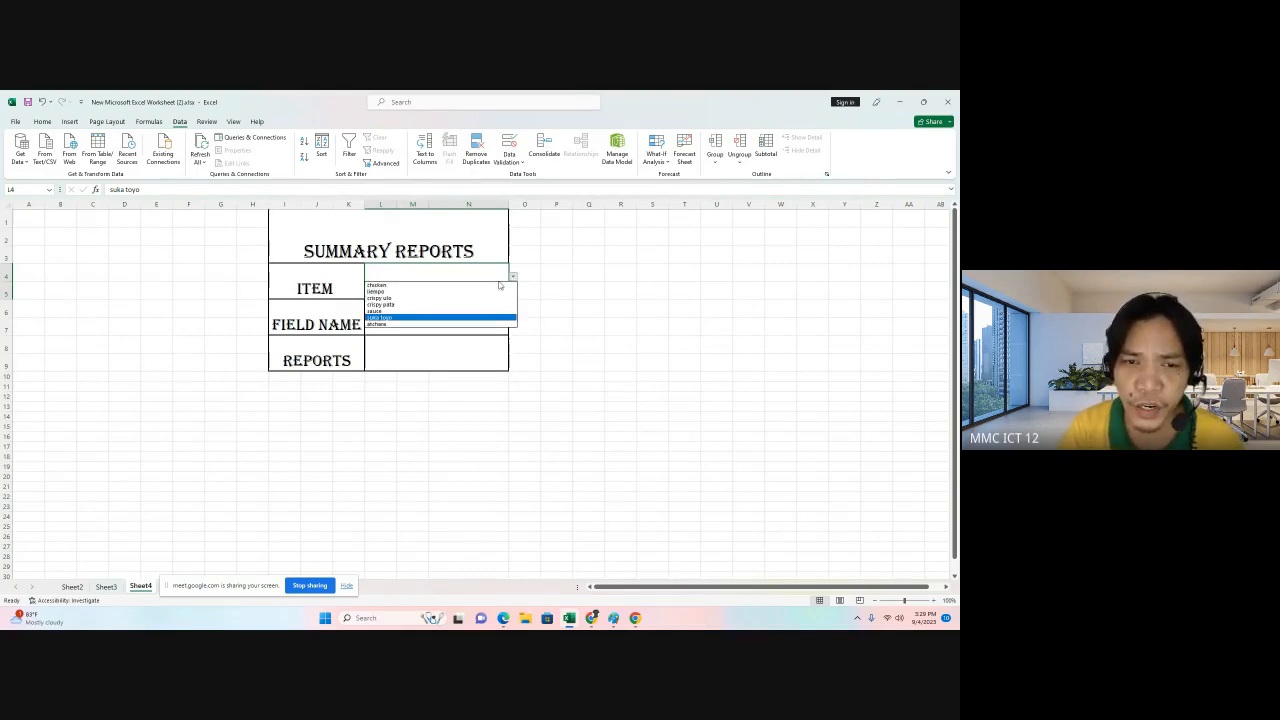
left_click(491, 285)
Add a list data validation to the field name cell, sourcing Sheet3's column headers B3:I3.
left_click(453, 320)
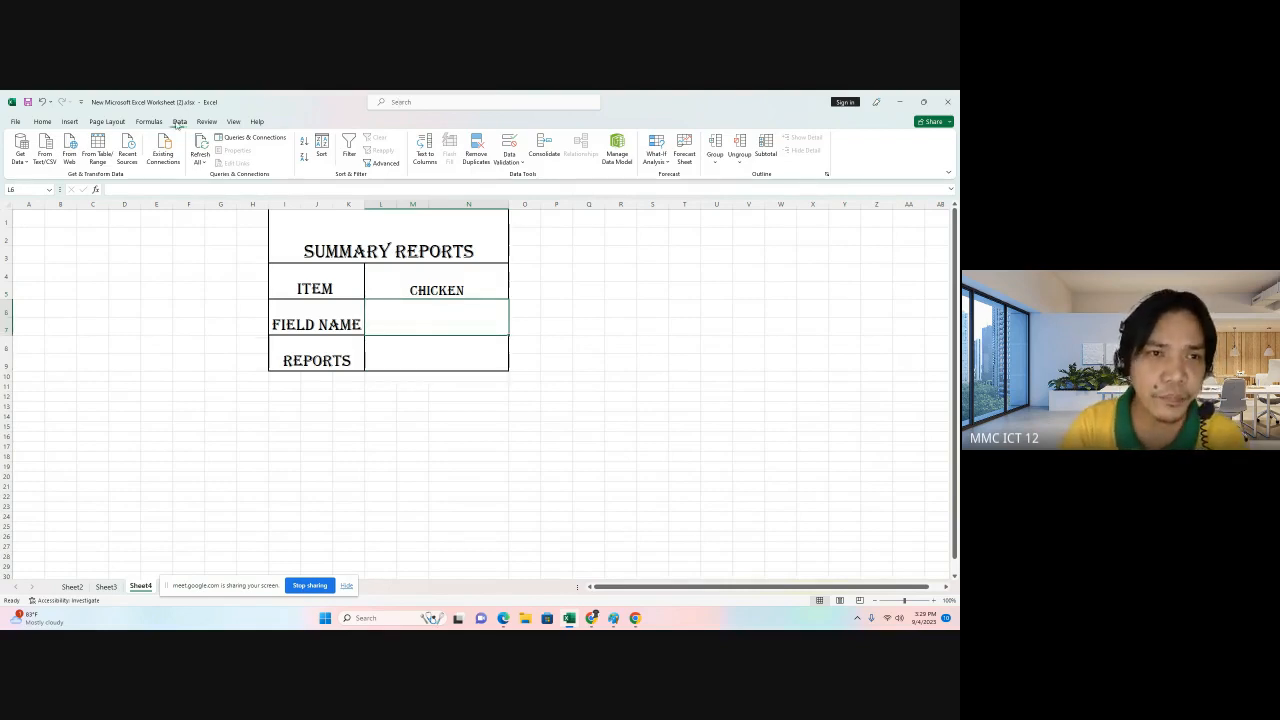
left_click(510, 159)
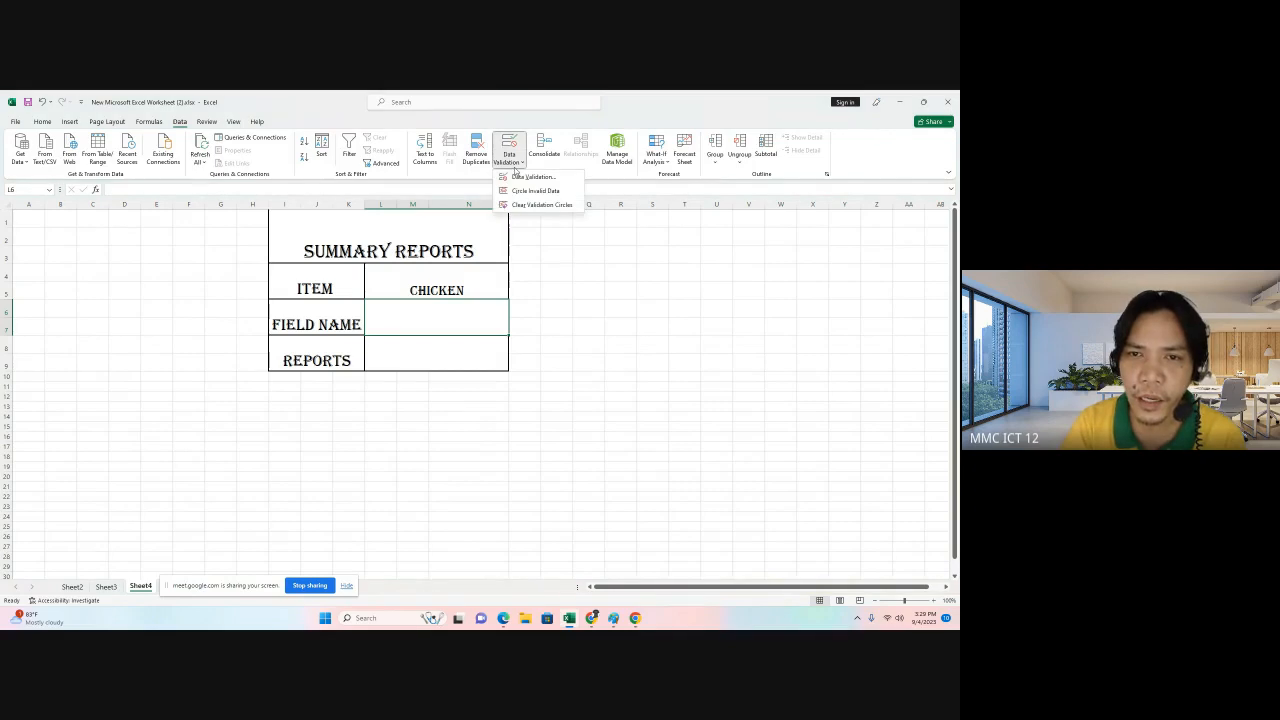
left_click(520, 176)
left_click(443, 237)
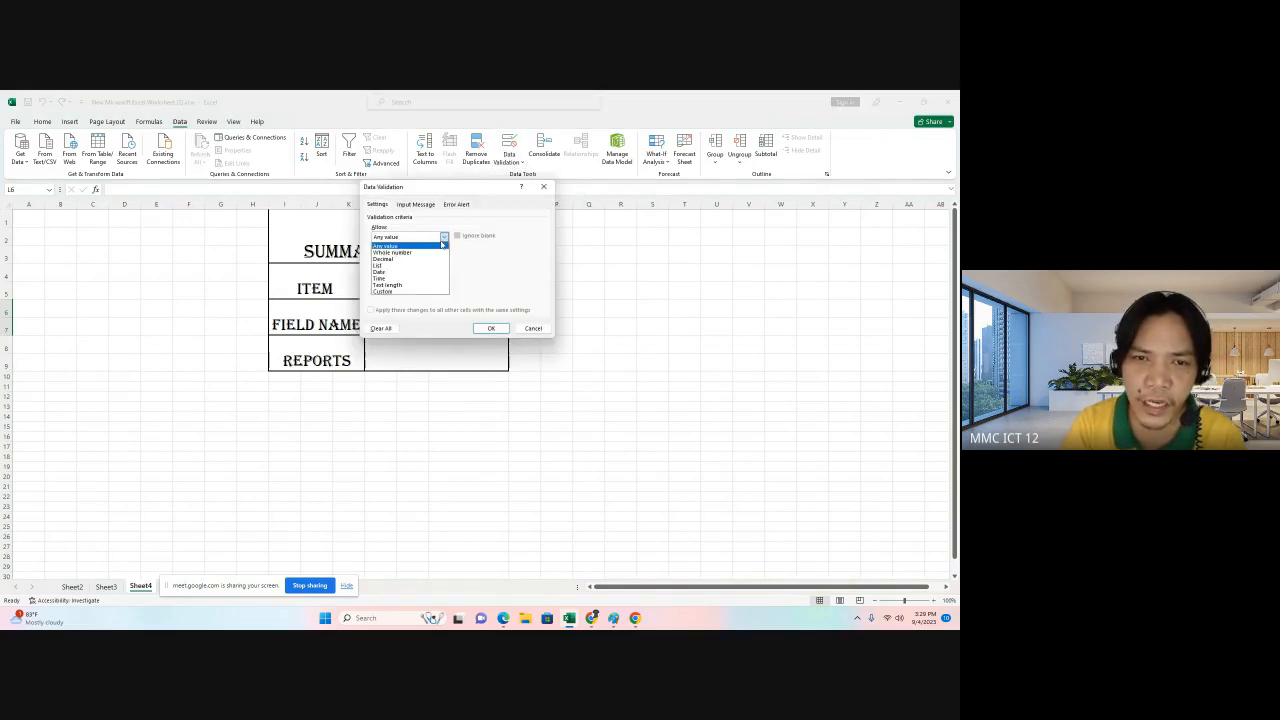
left_click(420, 266)
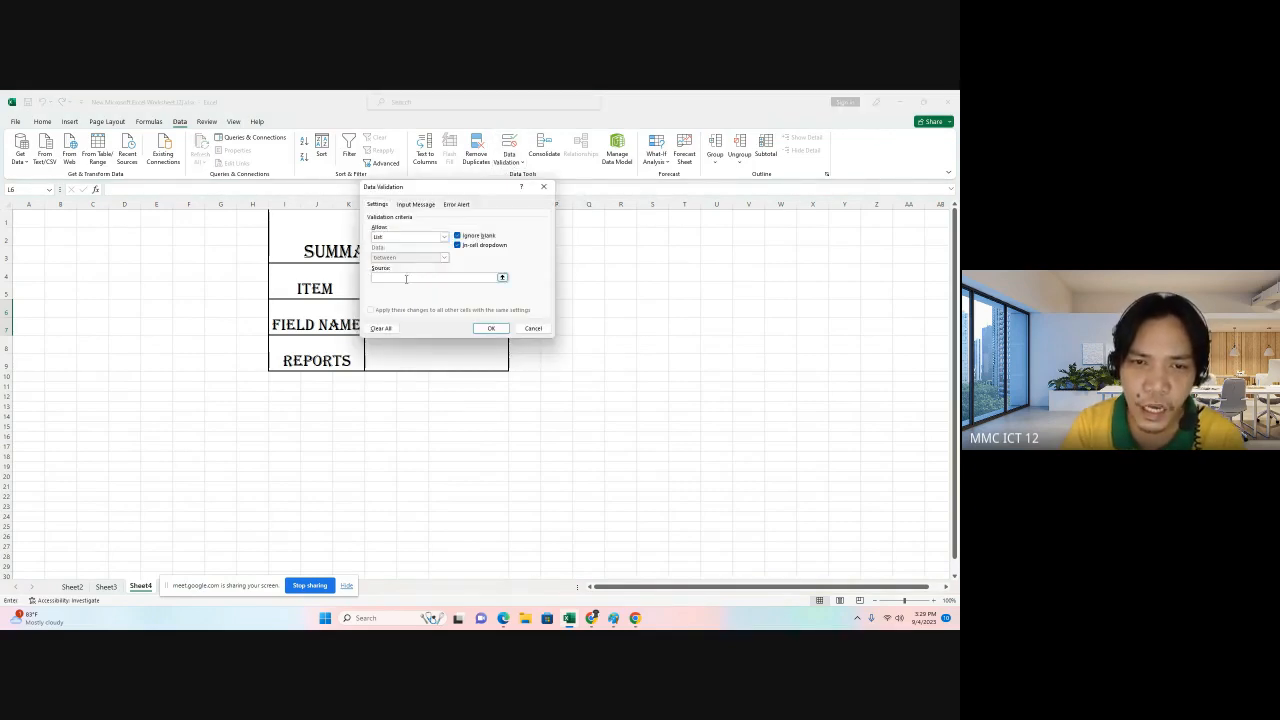
left_click(106, 587)
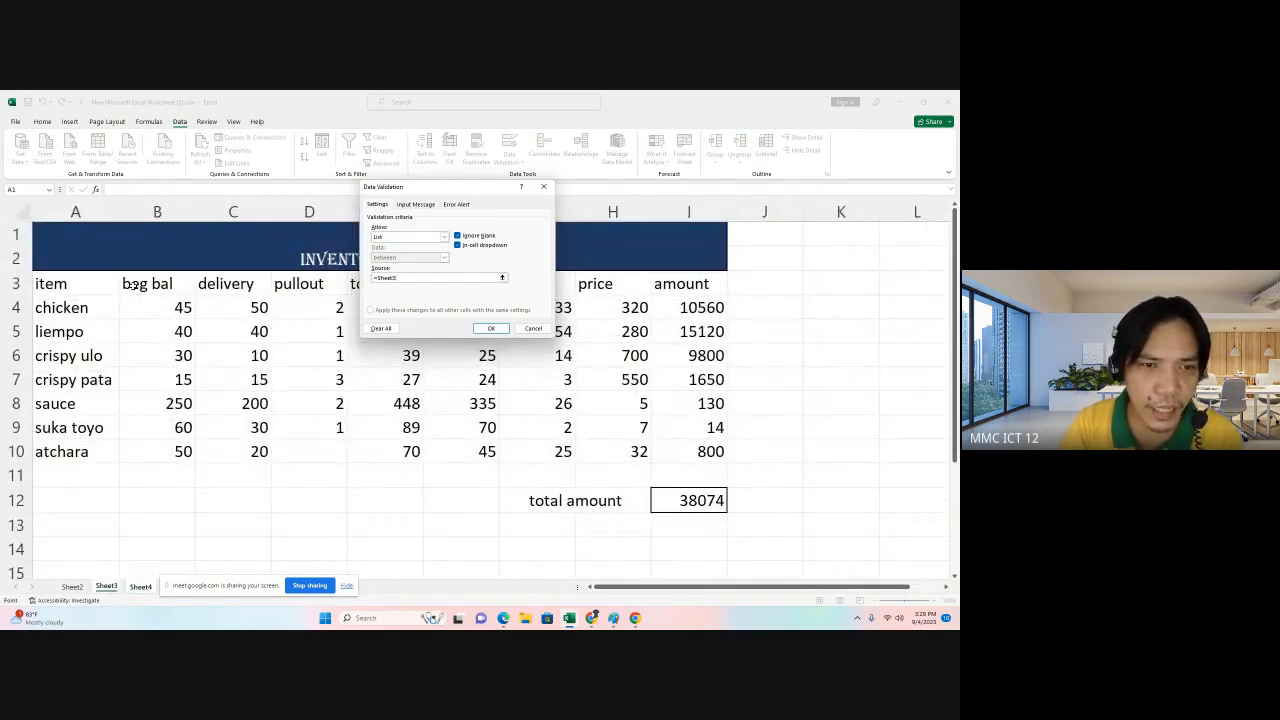
left_click_drag(130, 285, 708, 283)
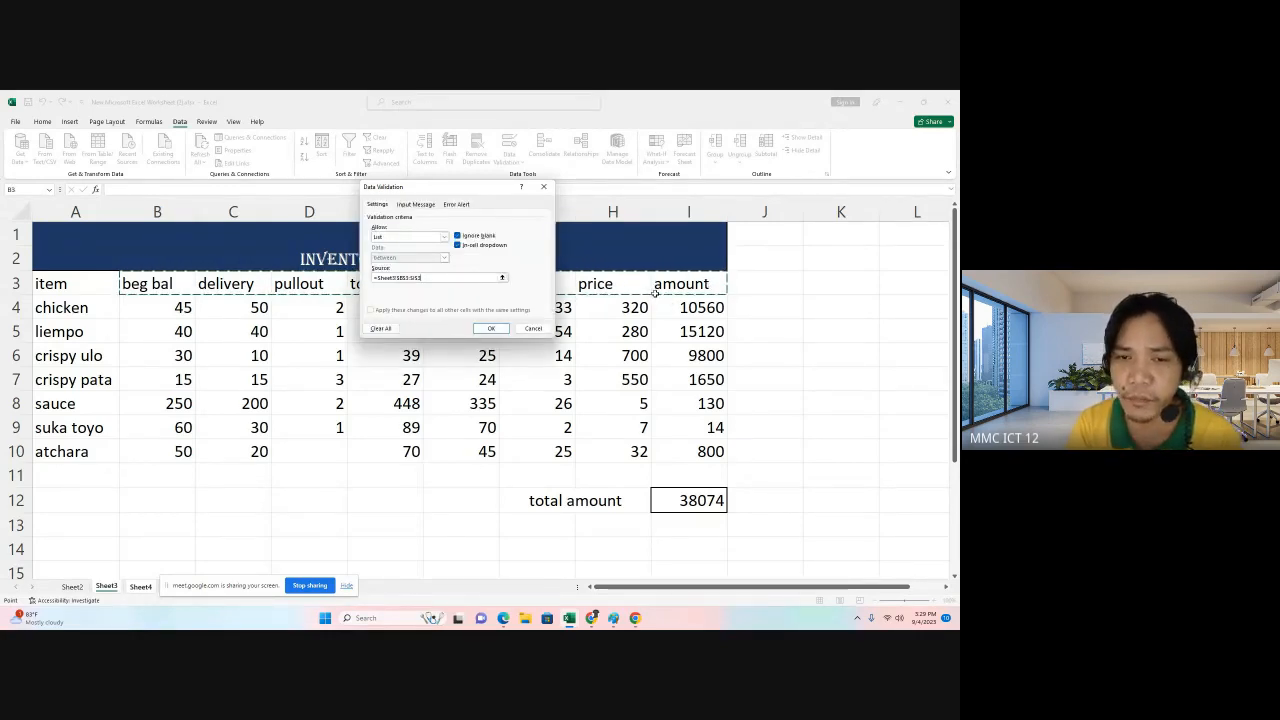
left_click(491, 328)
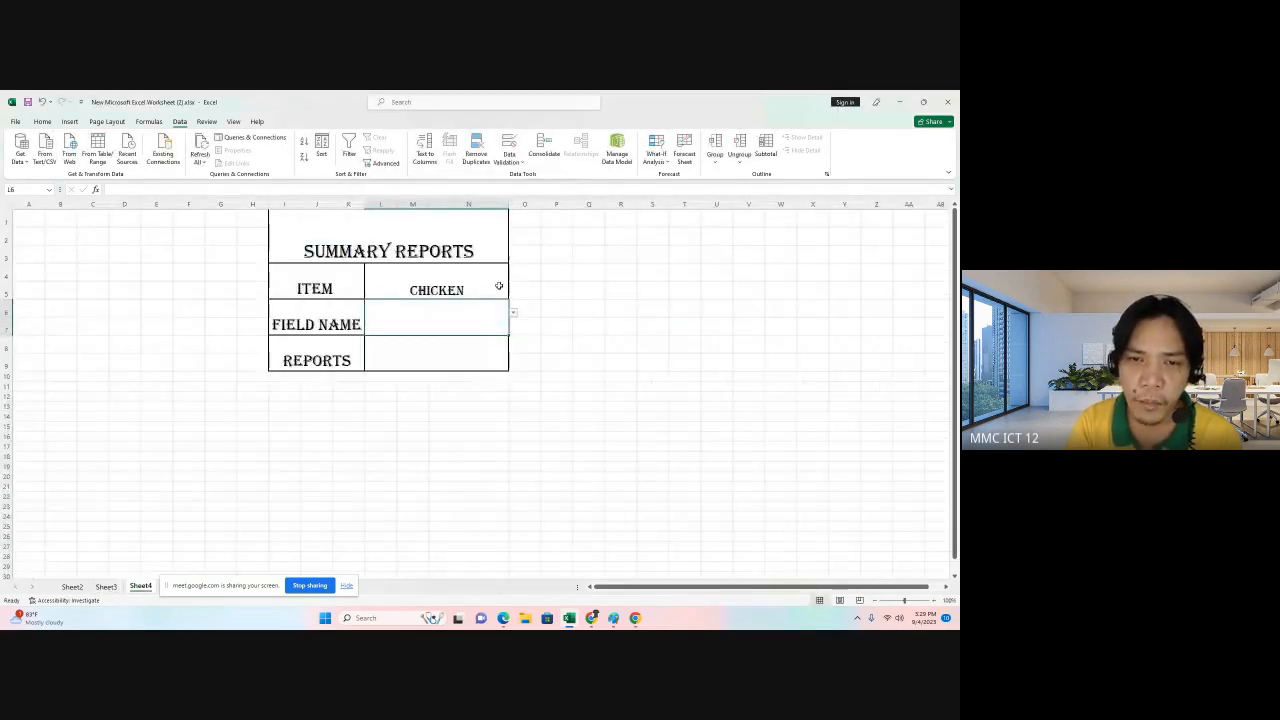
Pick amount from the field name dropdown.
left_click(513, 313)
left_click(478, 343)
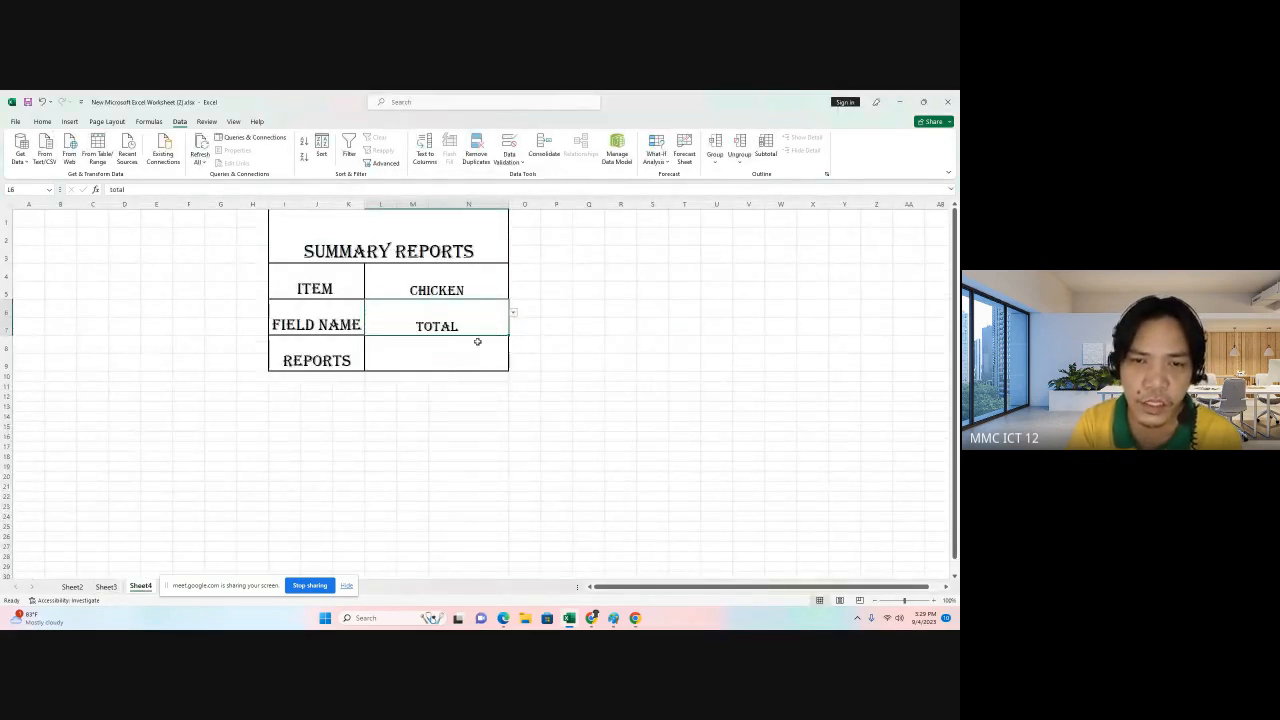
left_click(513, 313)
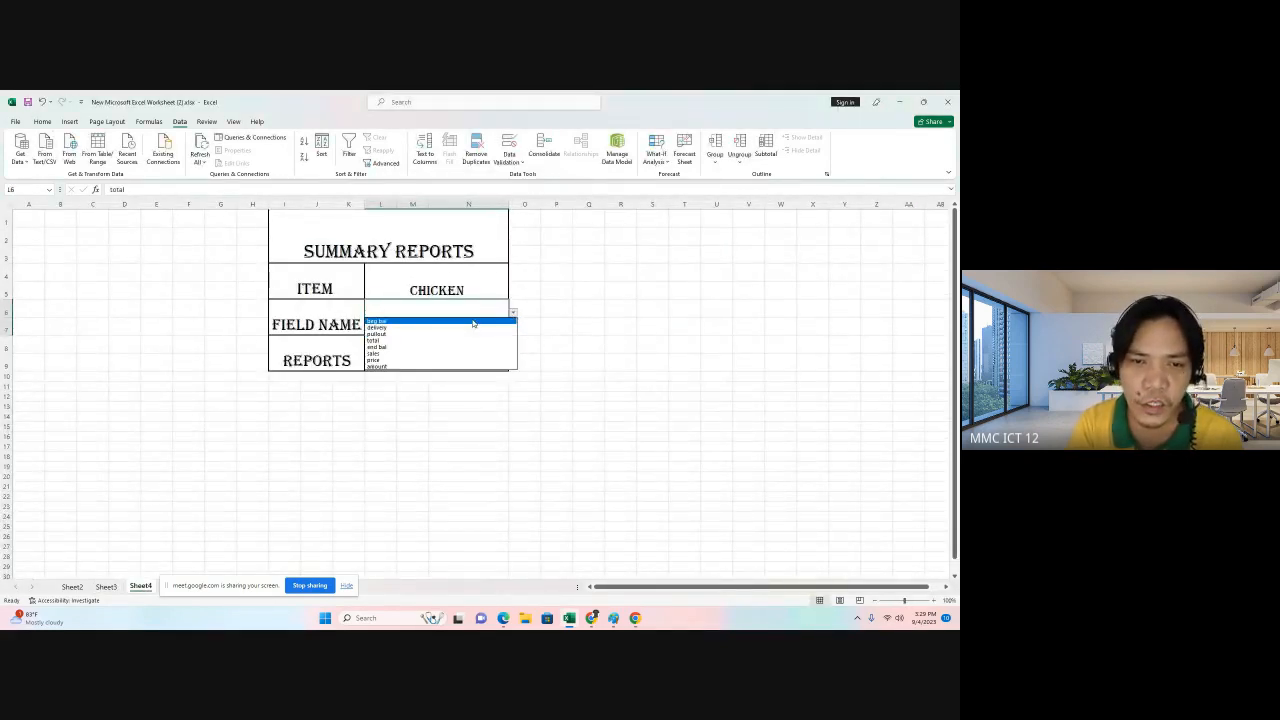
left_click(473, 321)
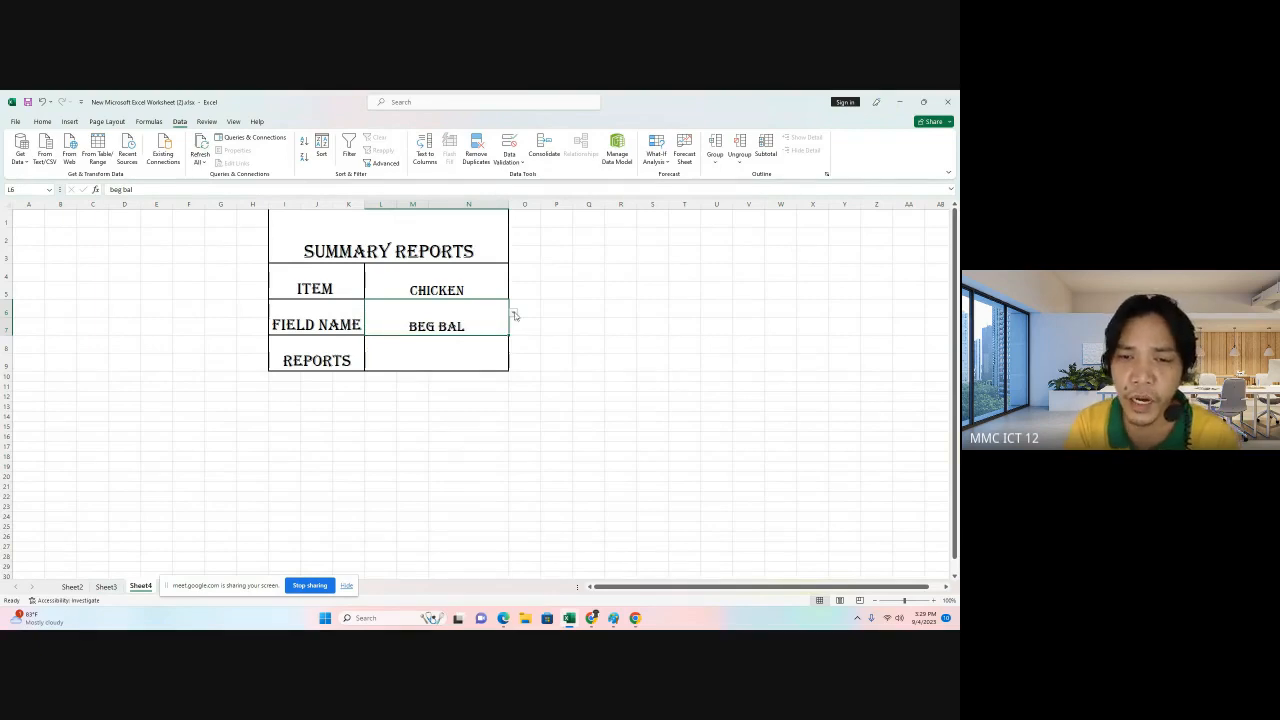
left_click(514, 316)
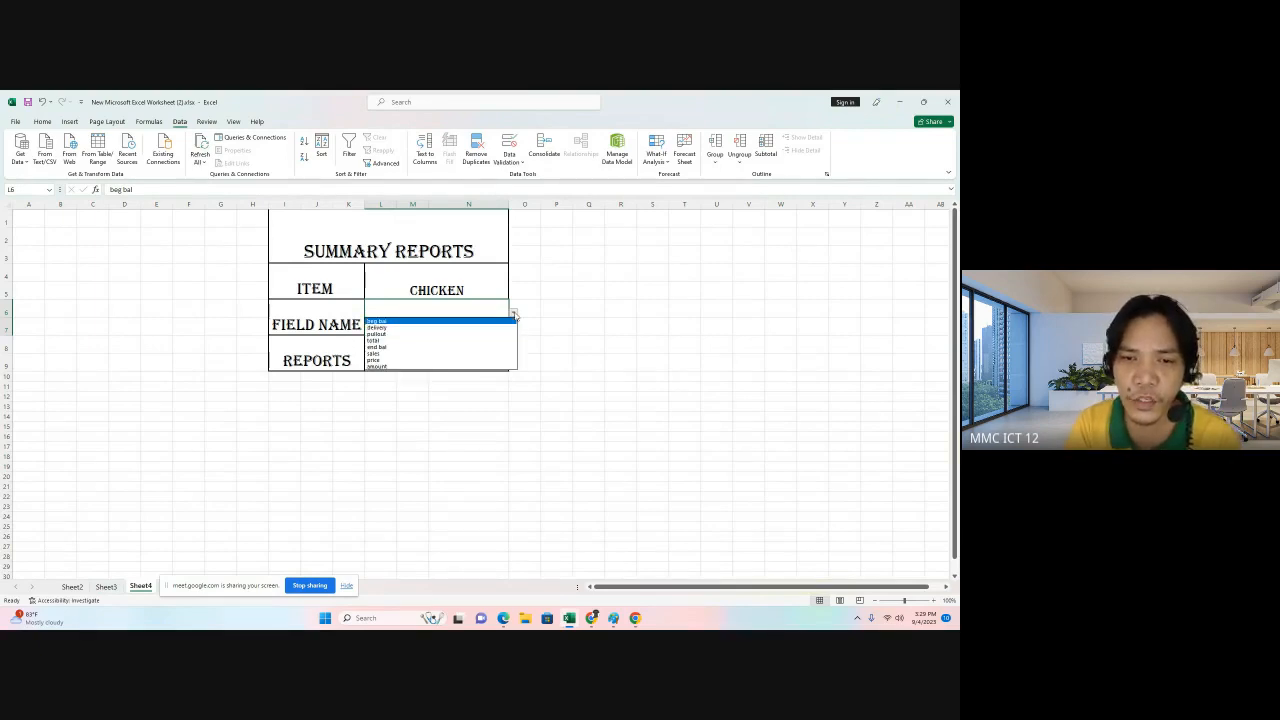
left_click(445, 358)
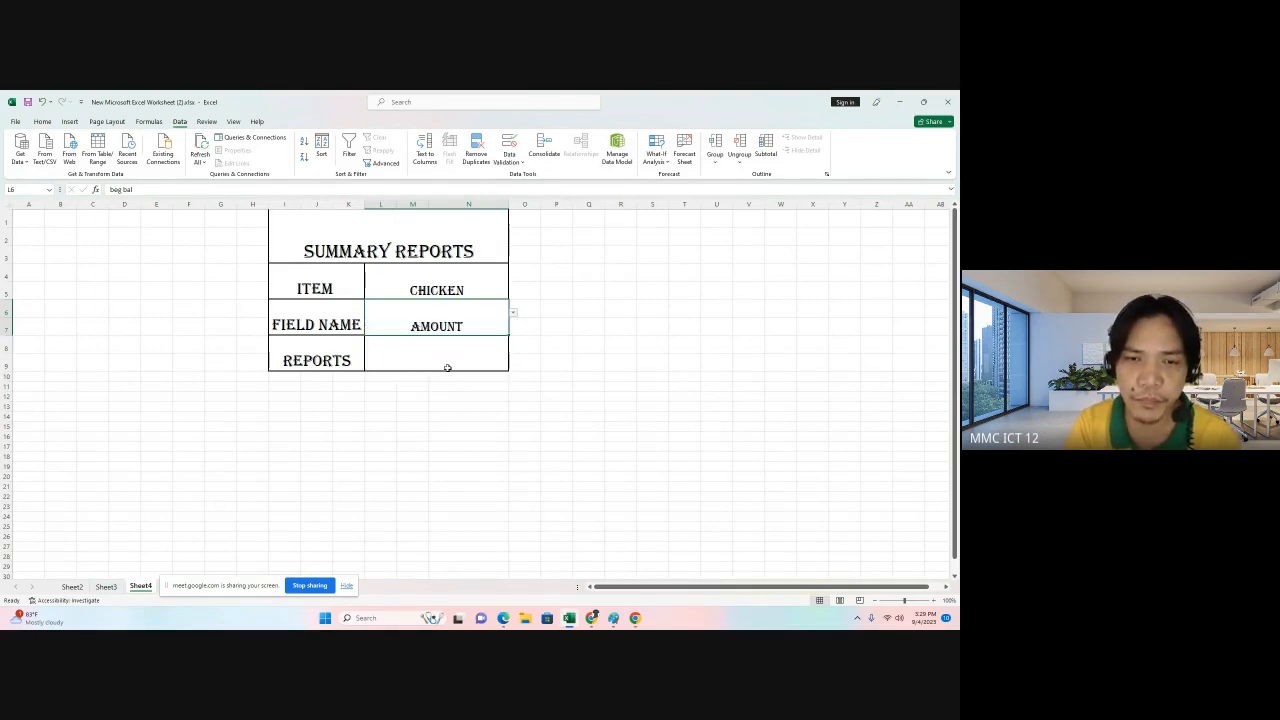
Pick crispy ulo from the summary report's item dropdown.
left_click(478, 285)
left_click(513, 278)
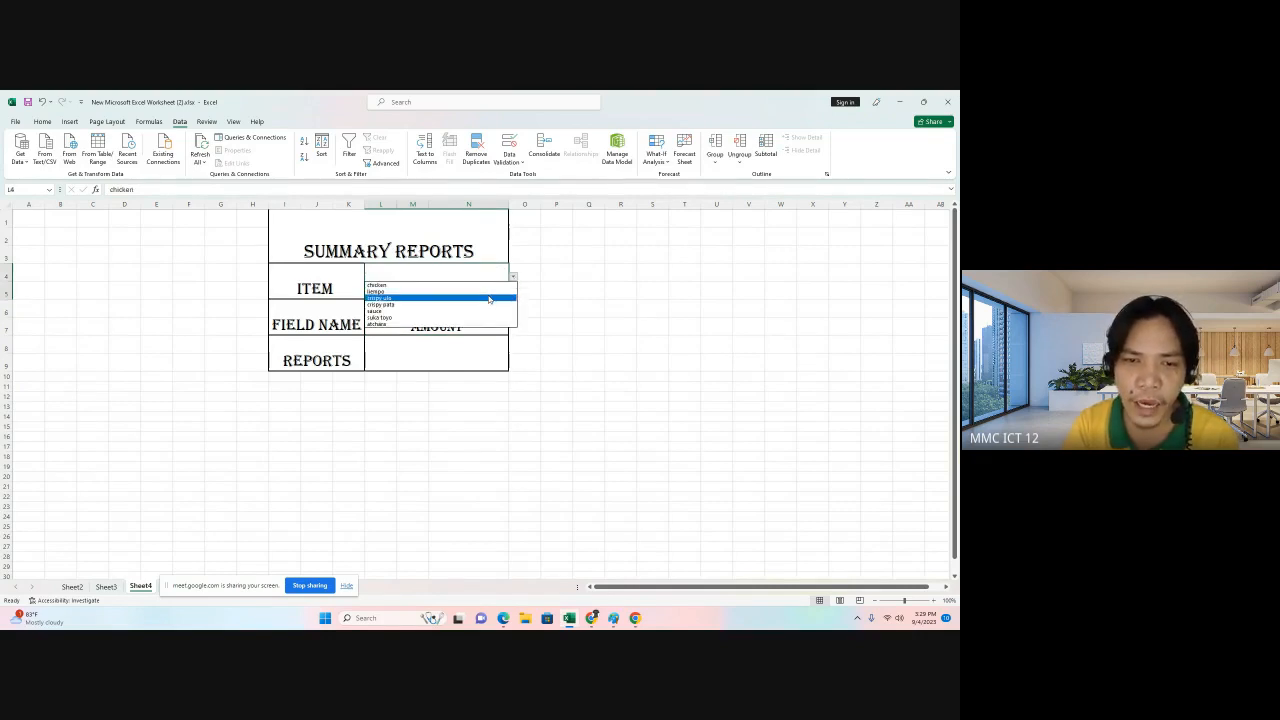
left_click(489, 299)
Pick end bal from the field name dropdown.
left_click(486, 314)
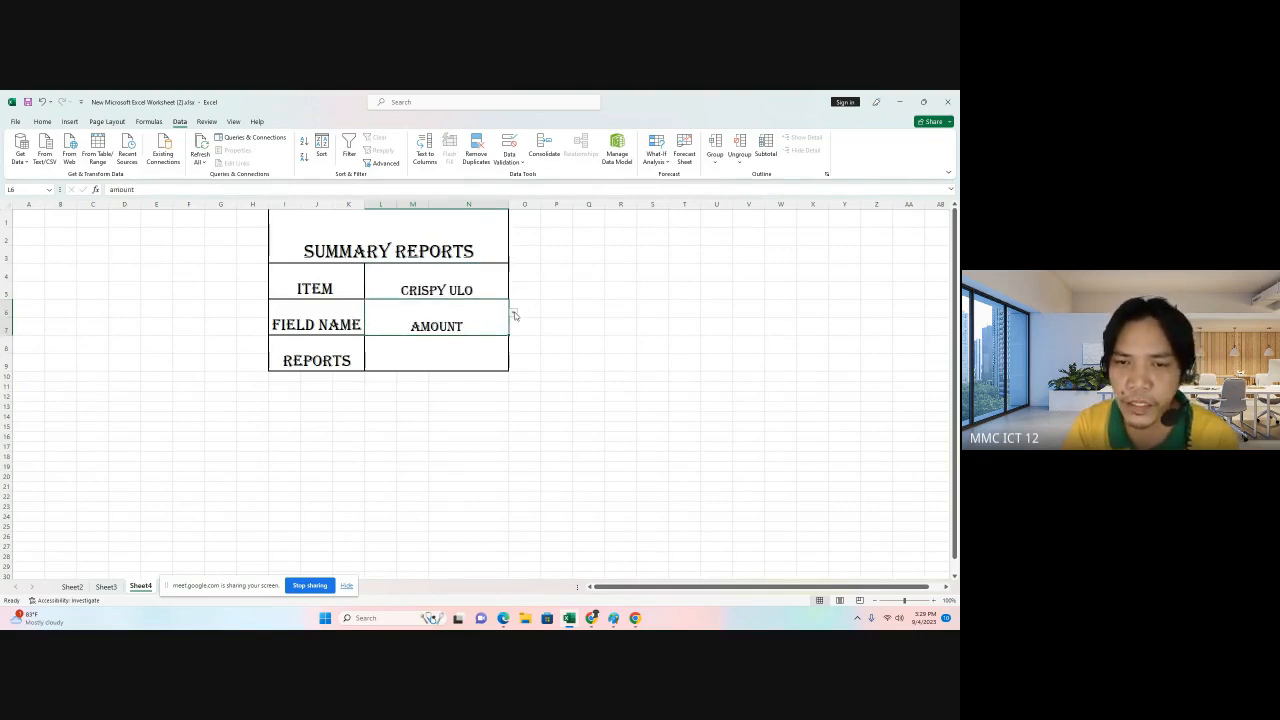
left_click(513, 315)
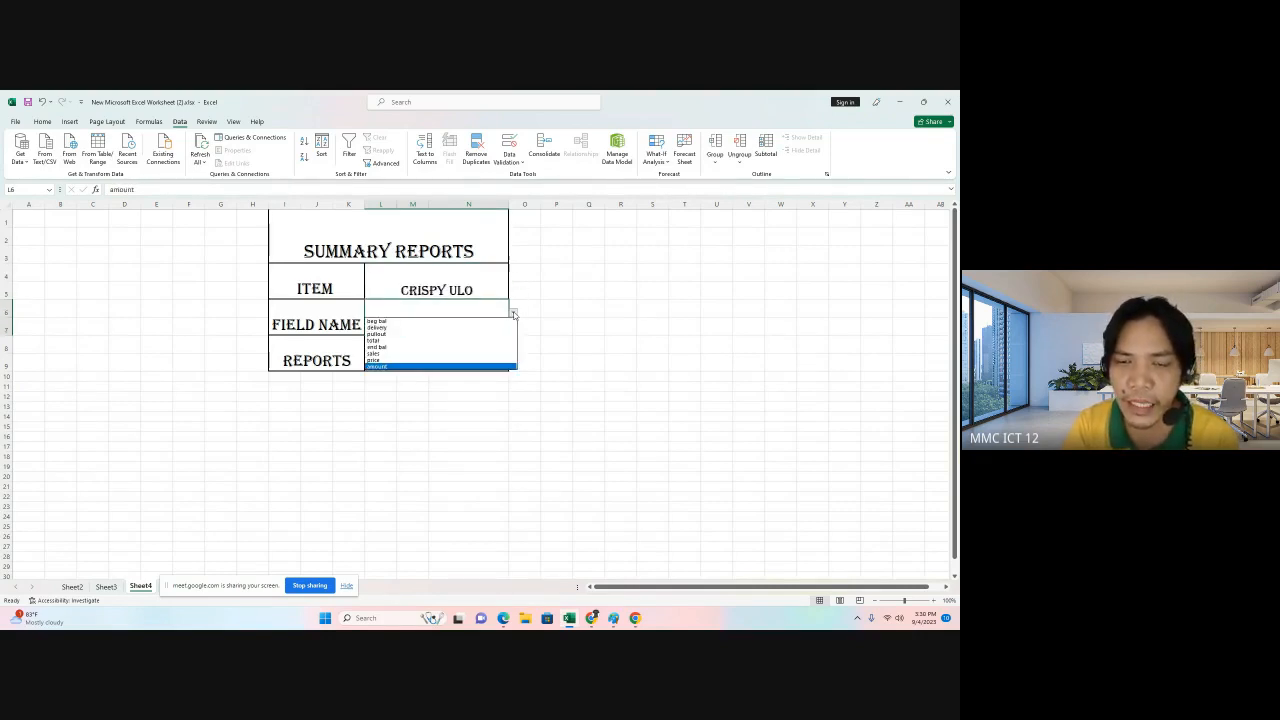
left_click(459, 347)
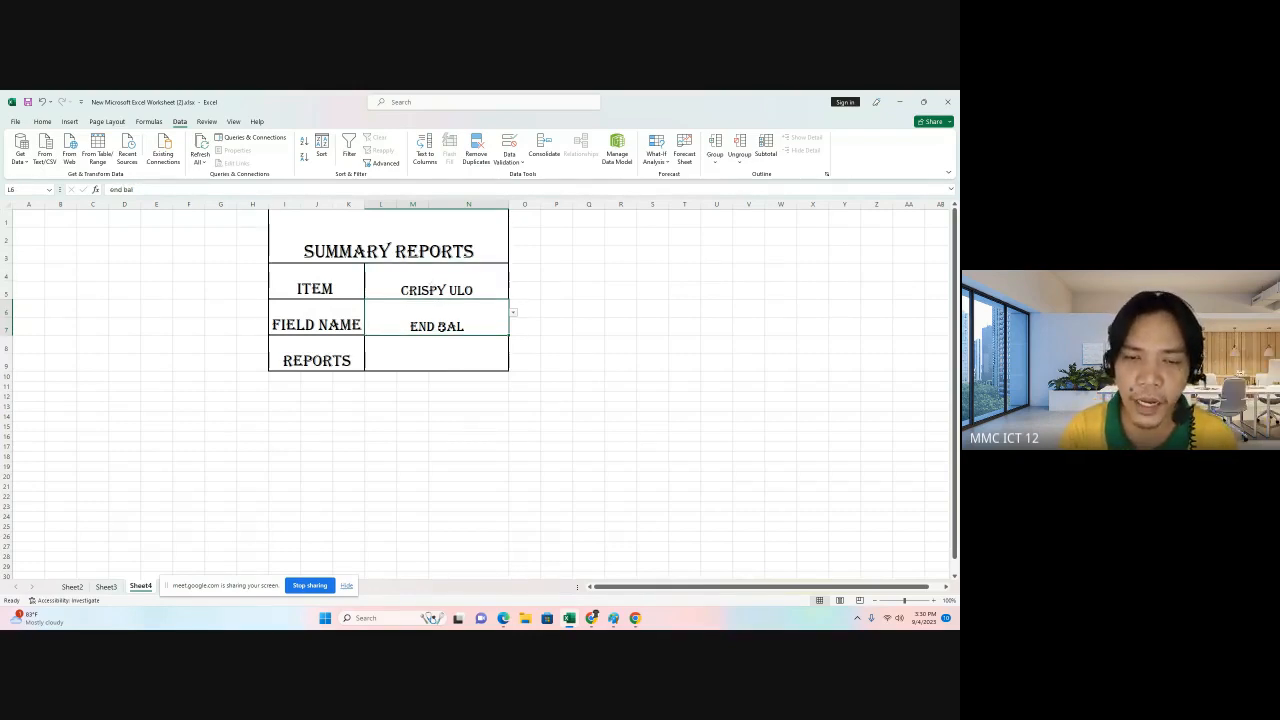
Change the field name selection to beg bal.
left_click(445, 359)
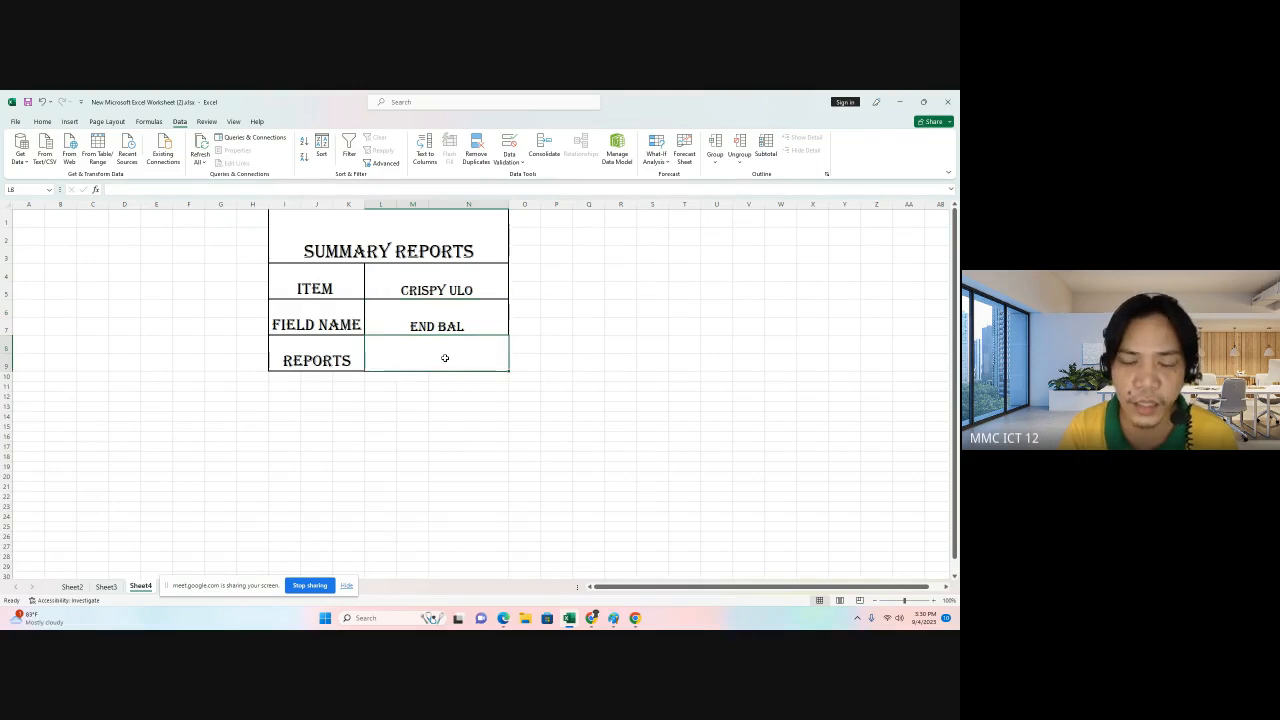
left_click(465, 310)
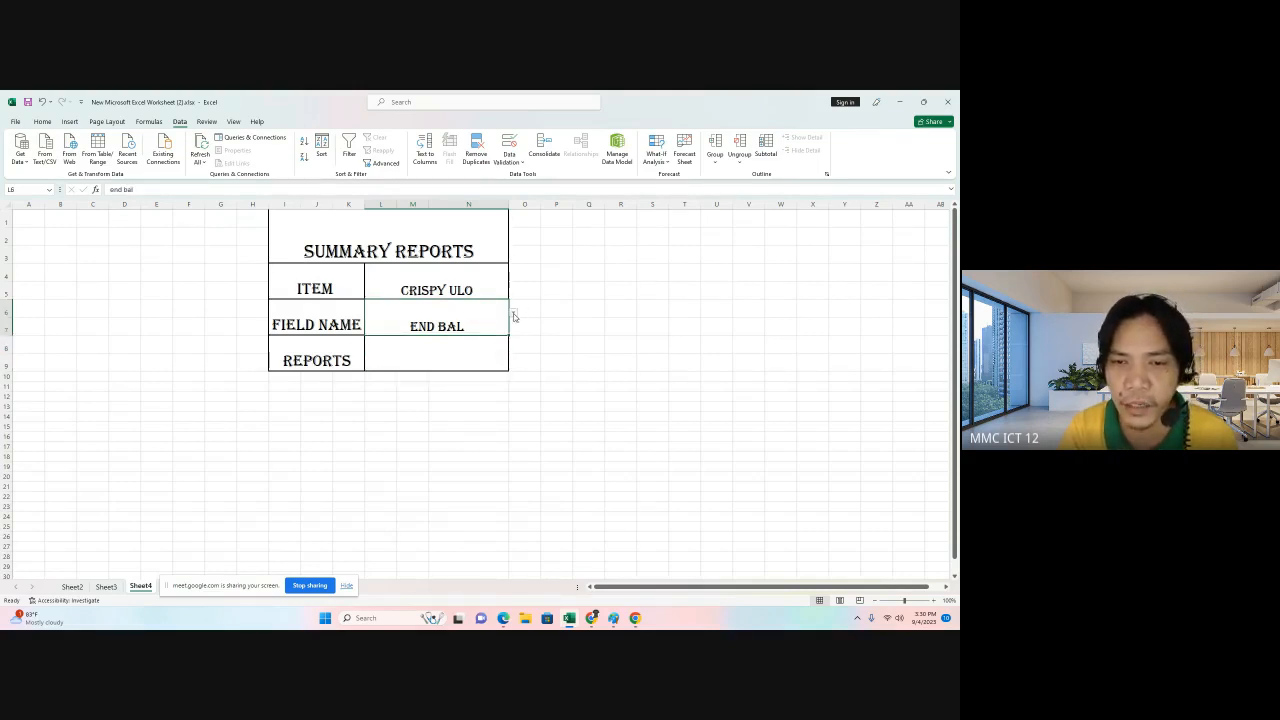
left_click(512, 314)
left_click(480, 321)
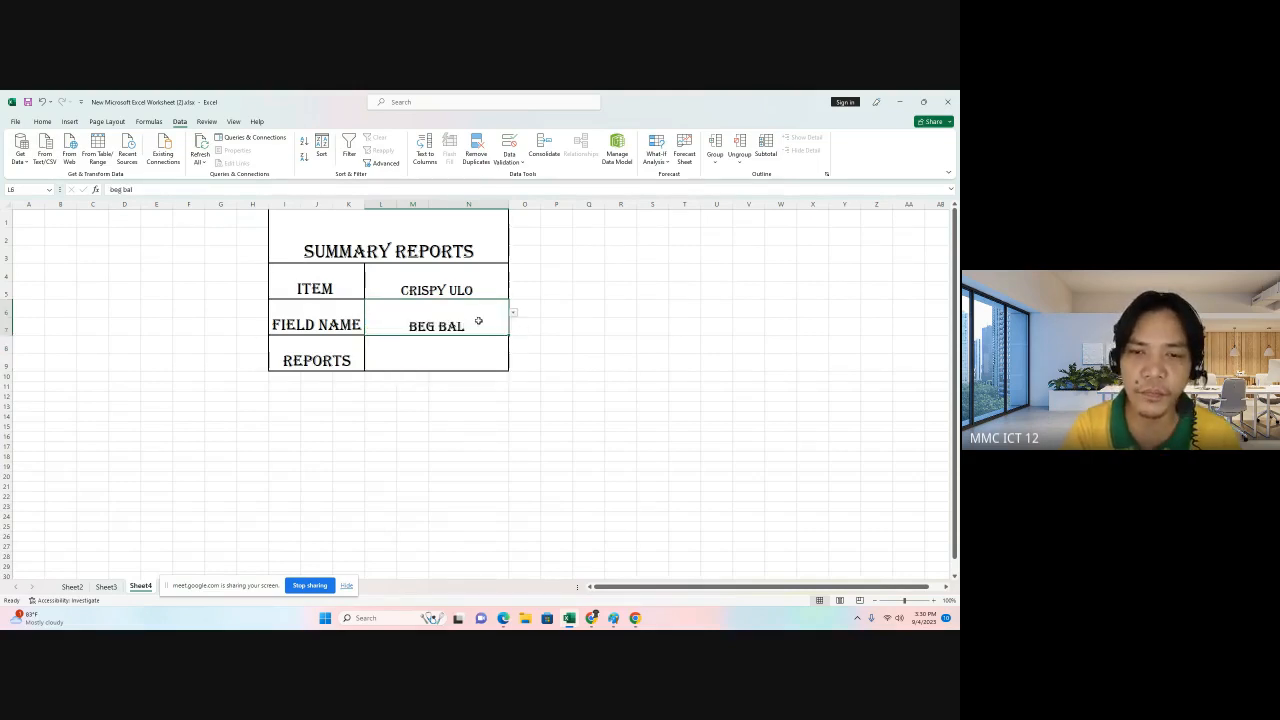
In the reports cell, start an XLOOKUP formula using the item cell L4 as the lookup value.
left_click(460, 394)
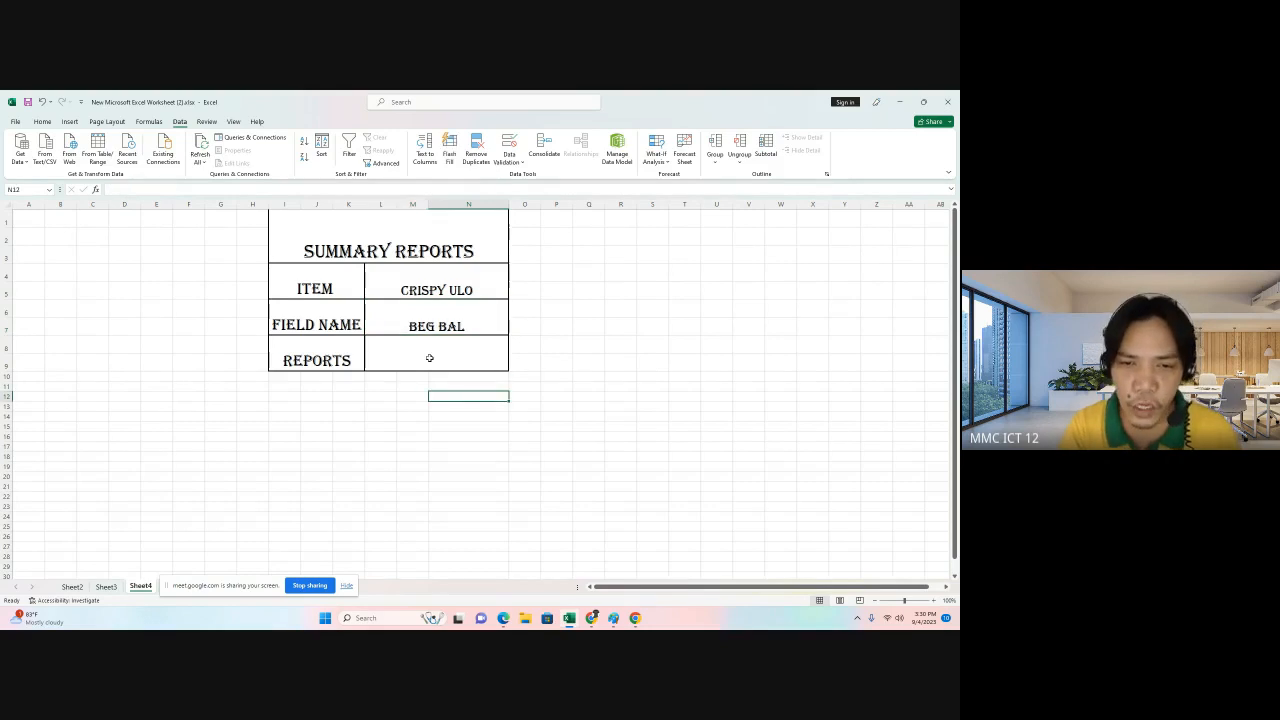
left_click(429, 358)
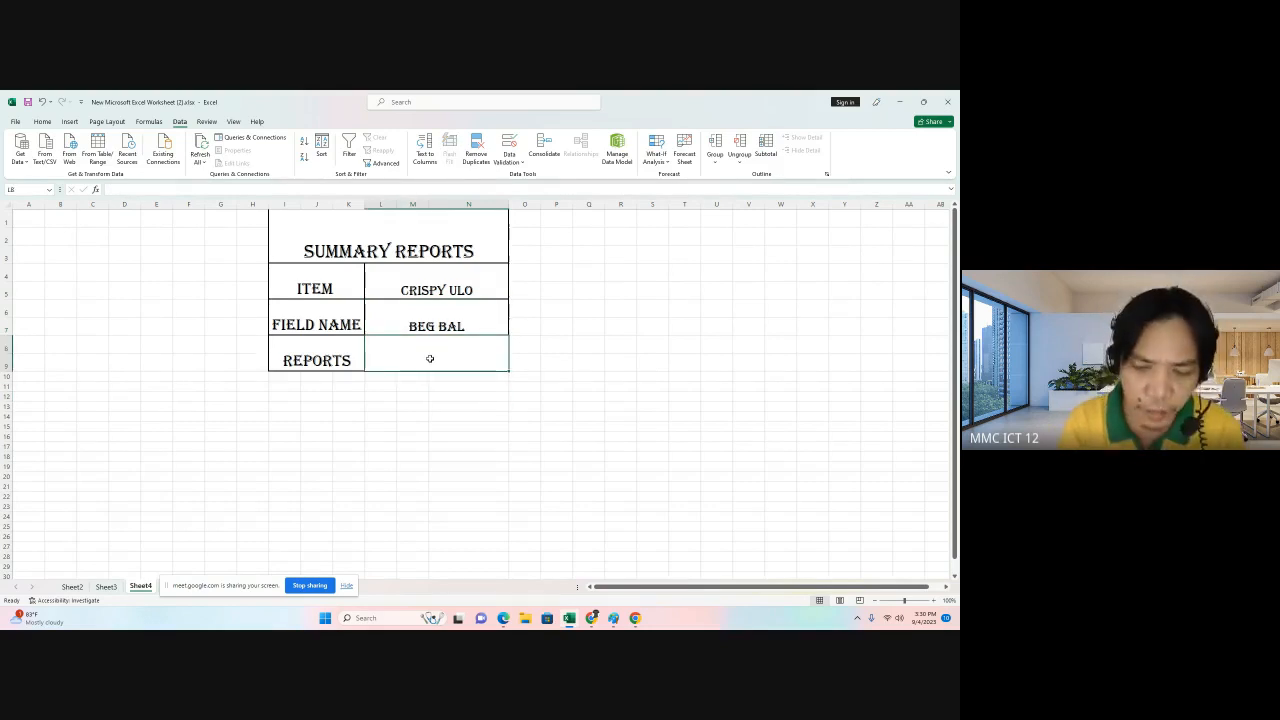
type("=")
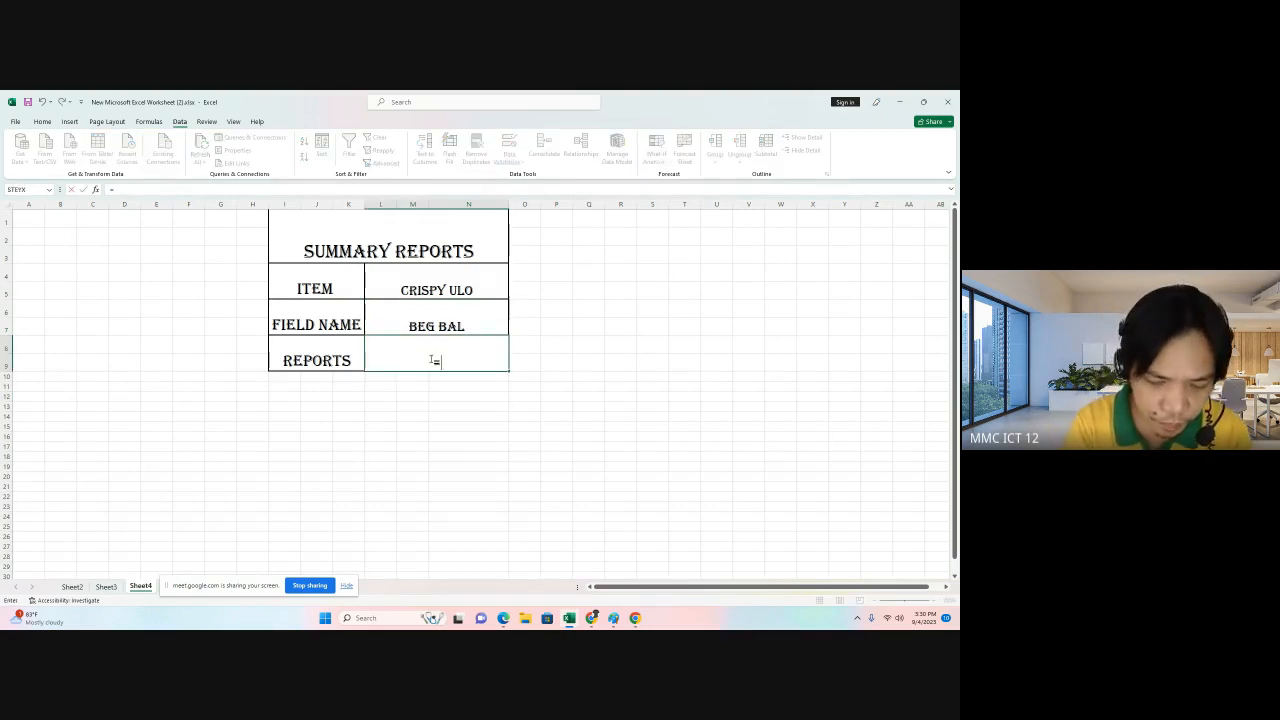
type("x")
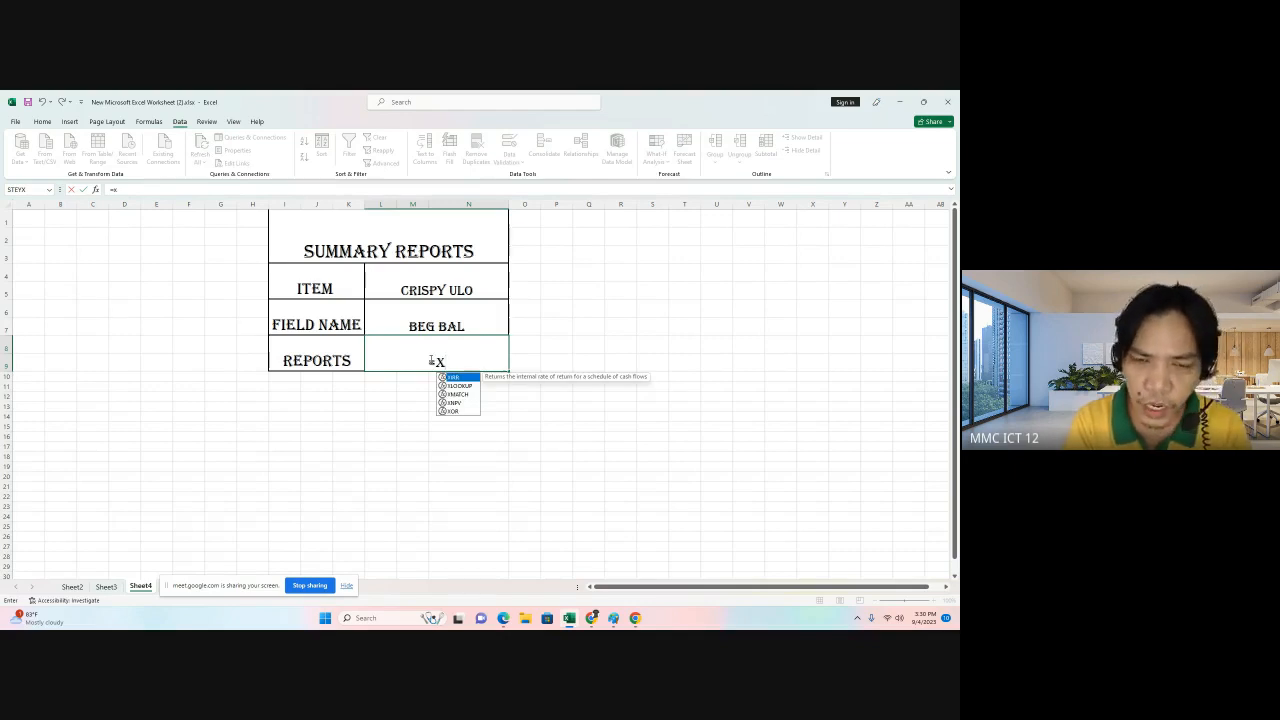
type("loo")
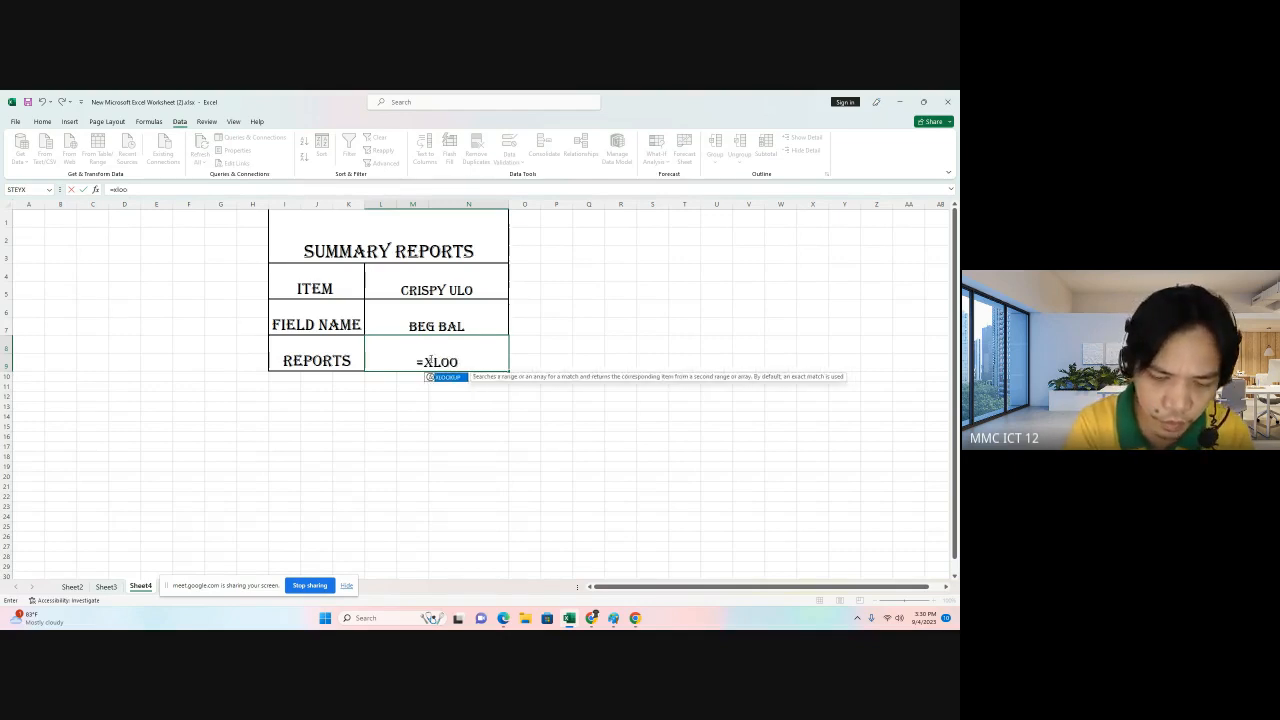
type("k")
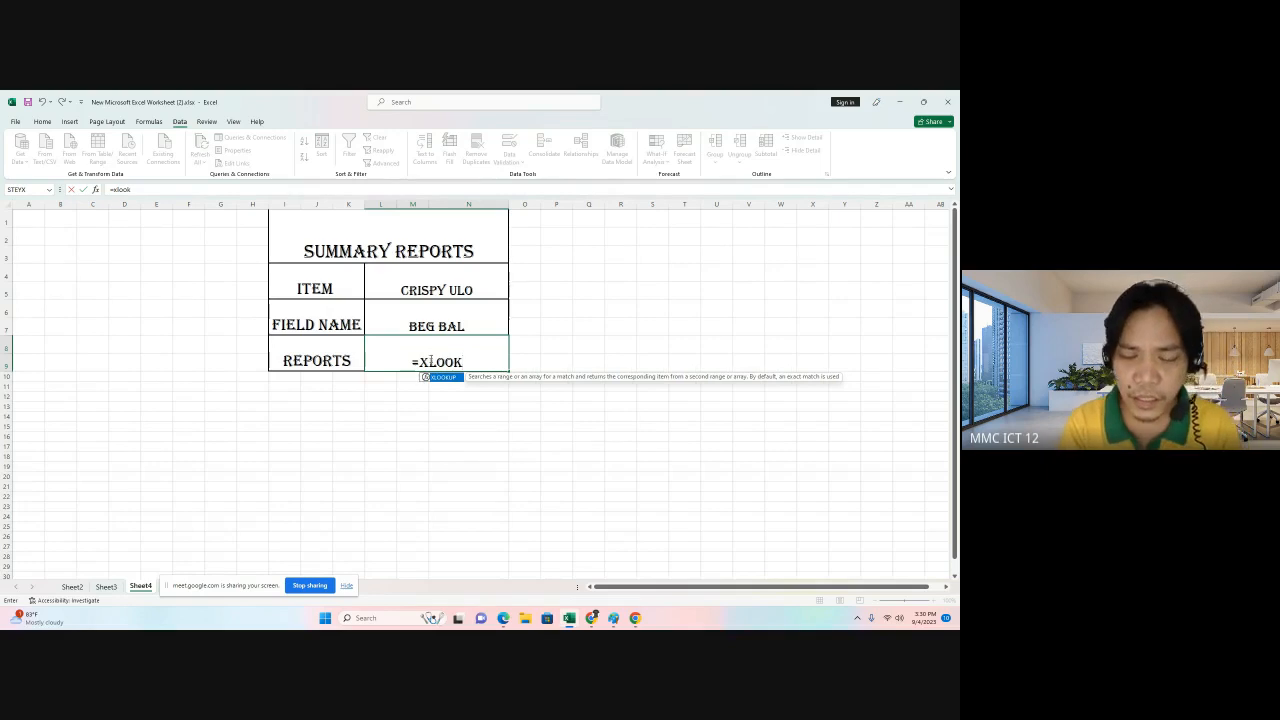
type("up")
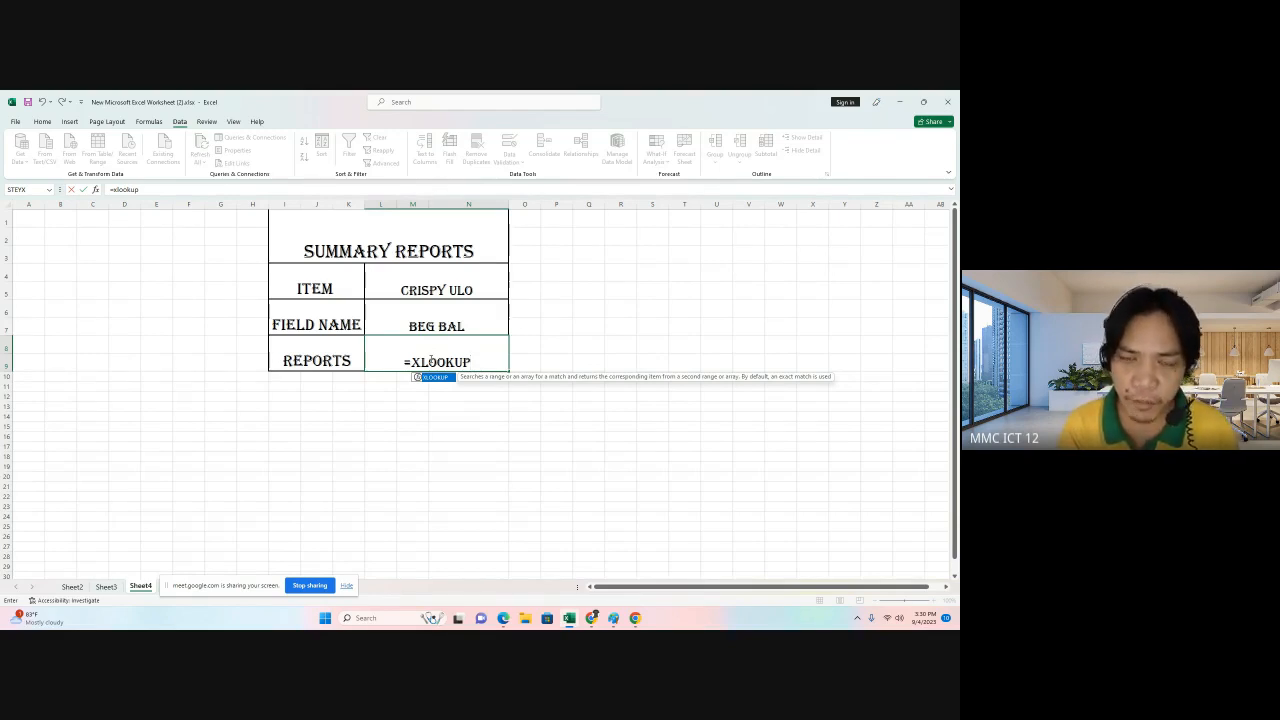
type("(")
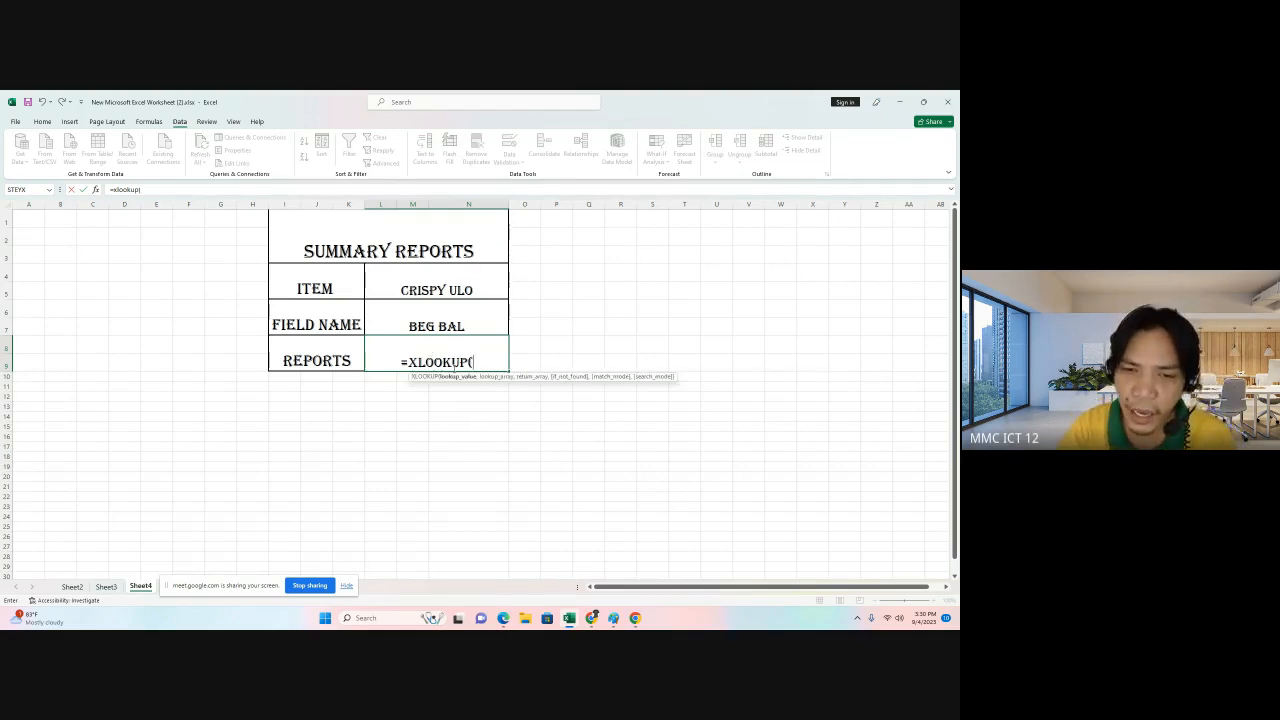
left_click(443, 285)
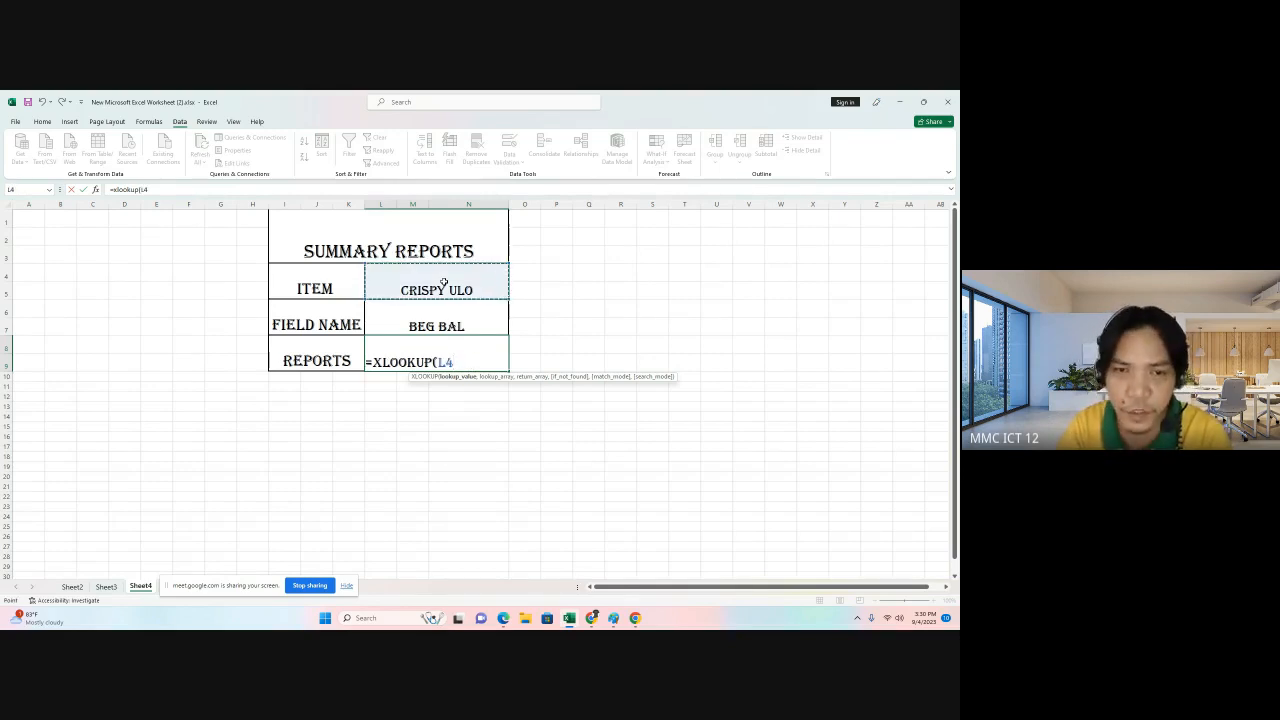
type(",")
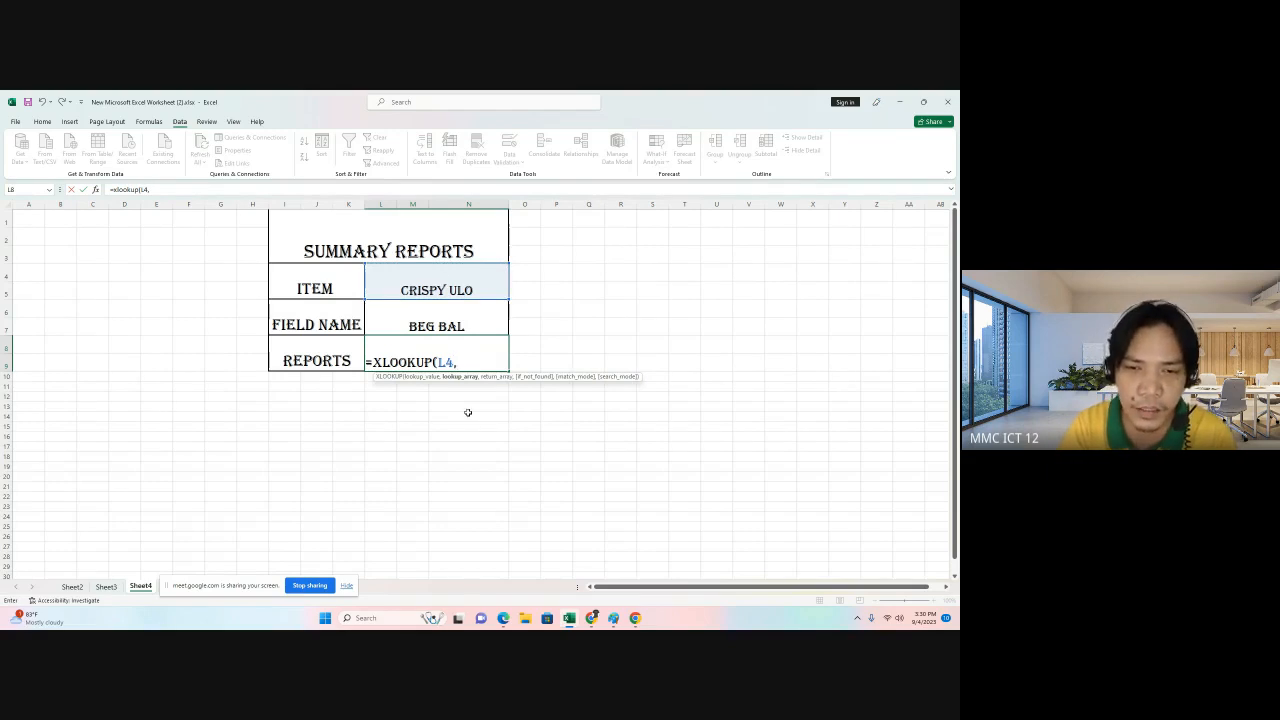
Add Sheet3's item names A4:A10 as the formula's lookup array.
left_click(112, 589)
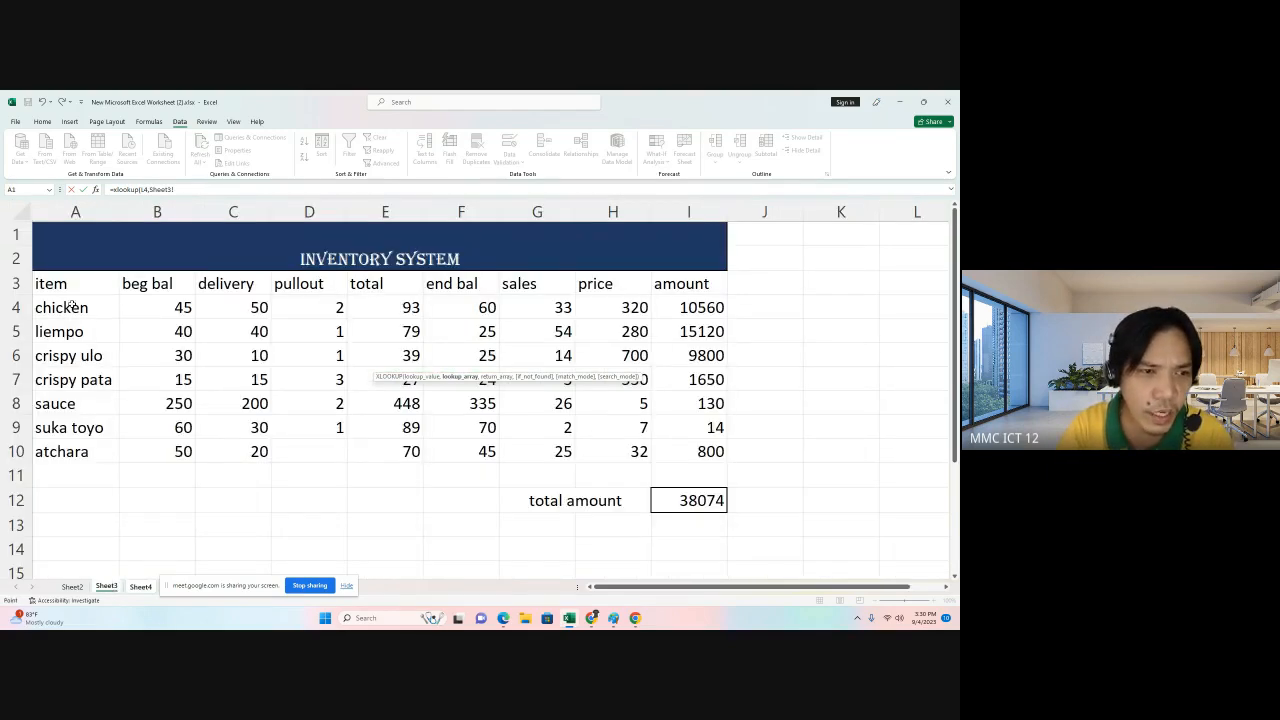
left_click_drag(72, 307, 72, 450)
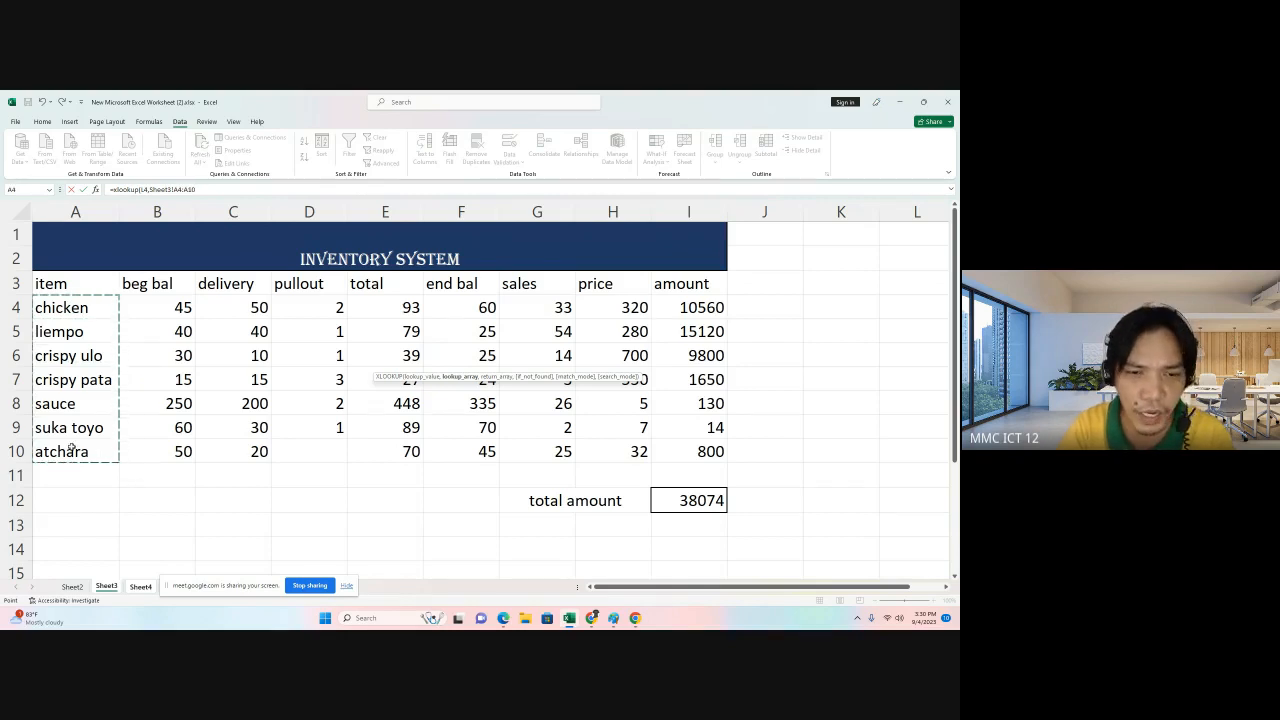
left_click(210, 190)
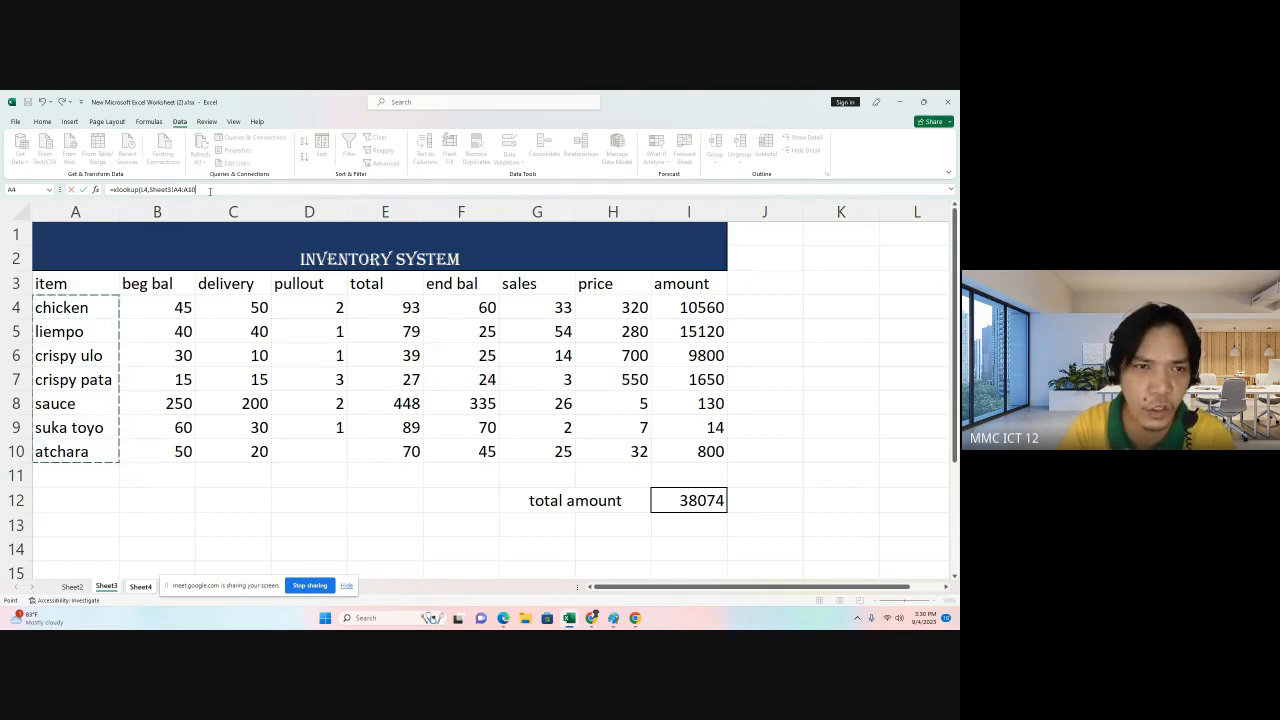
type(",")
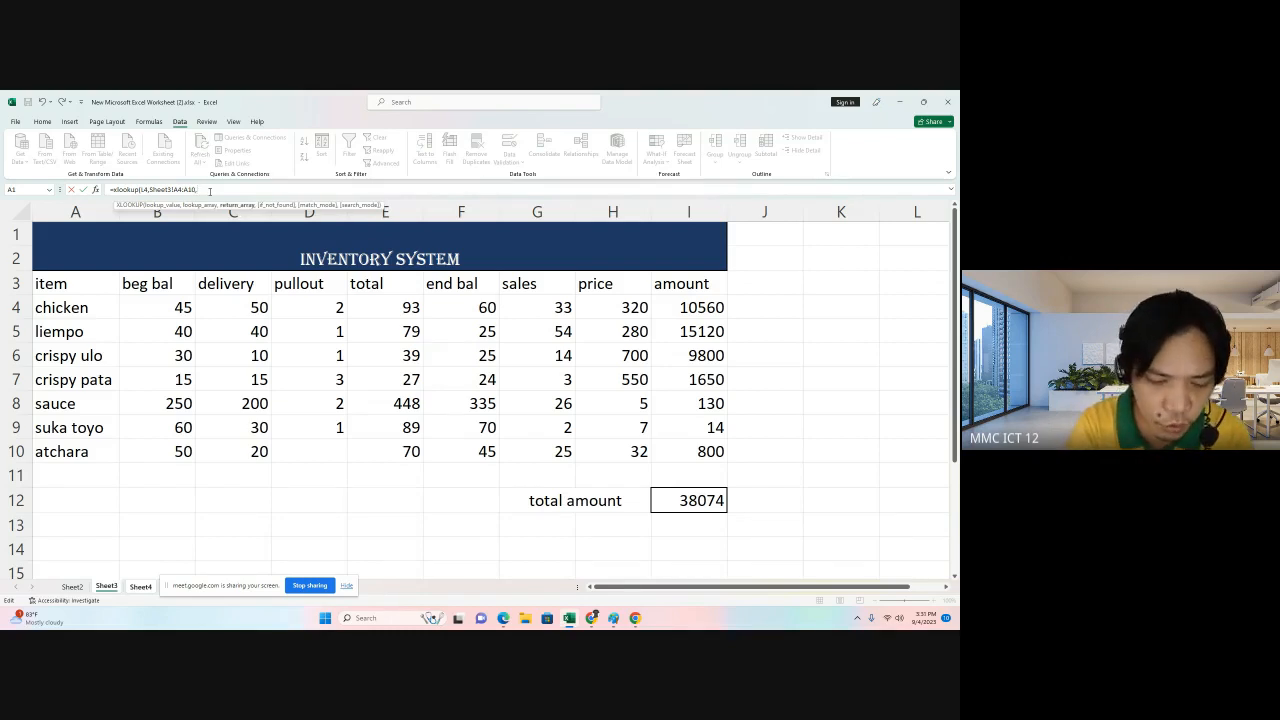
type("xlookup")
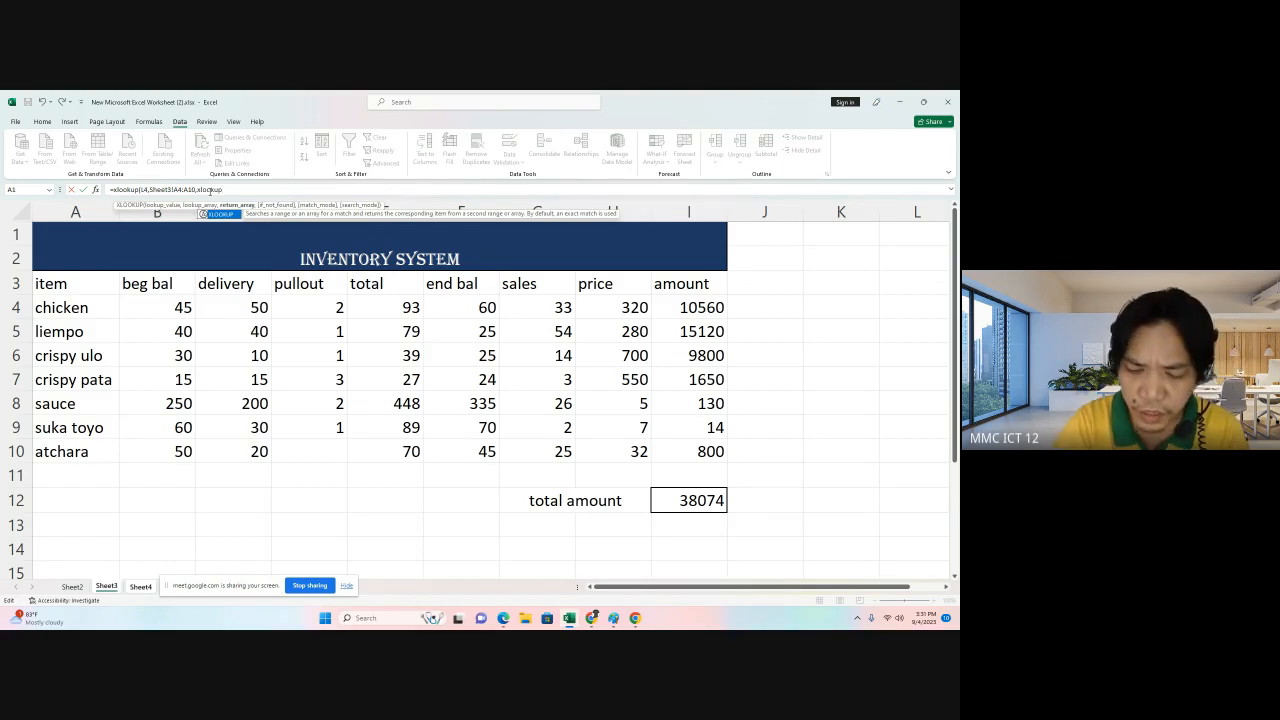
type("(")
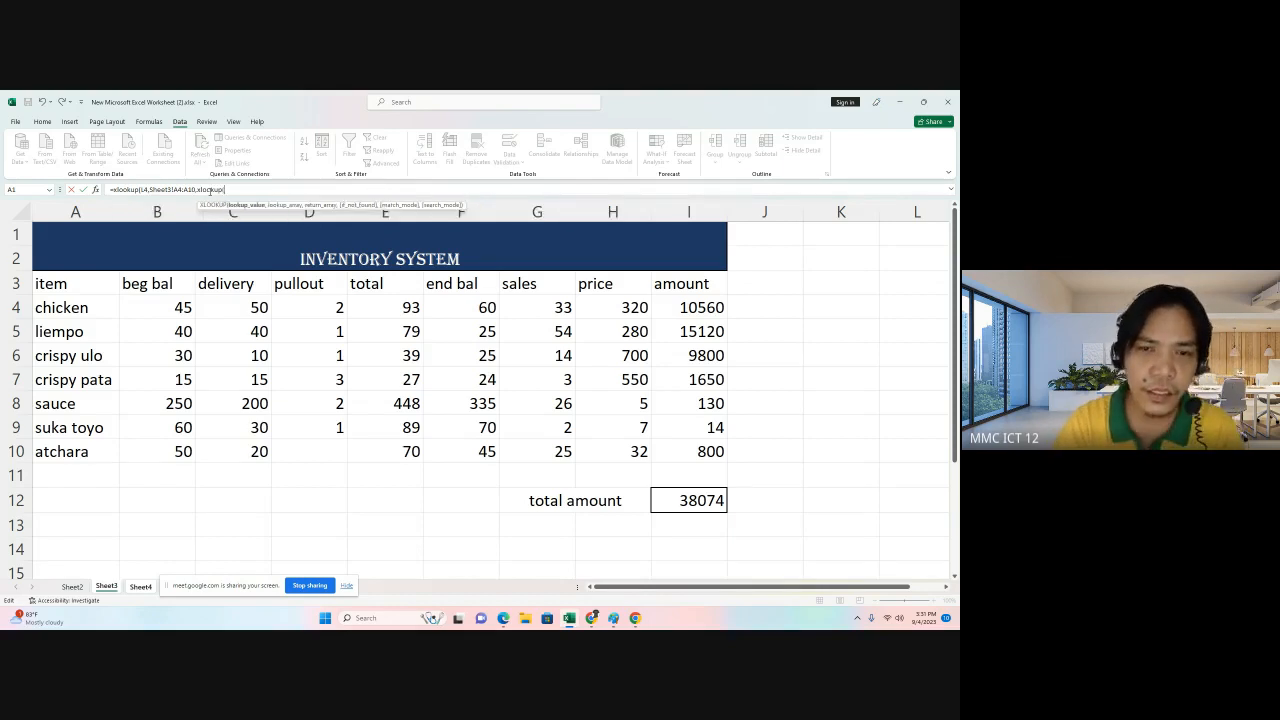
Nest a second XLOOKUP as the return array, looking up the field name cell Sheet4!L6.
left_click(141, 587)
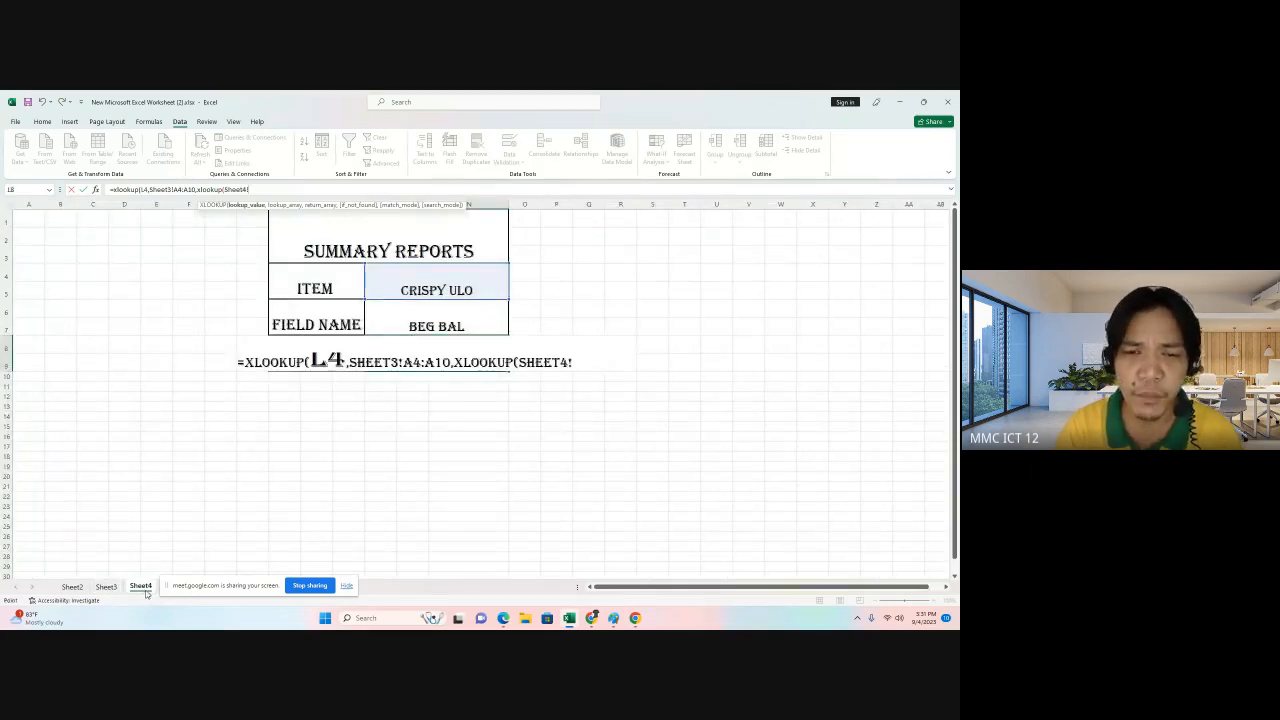
left_click(413, 323)
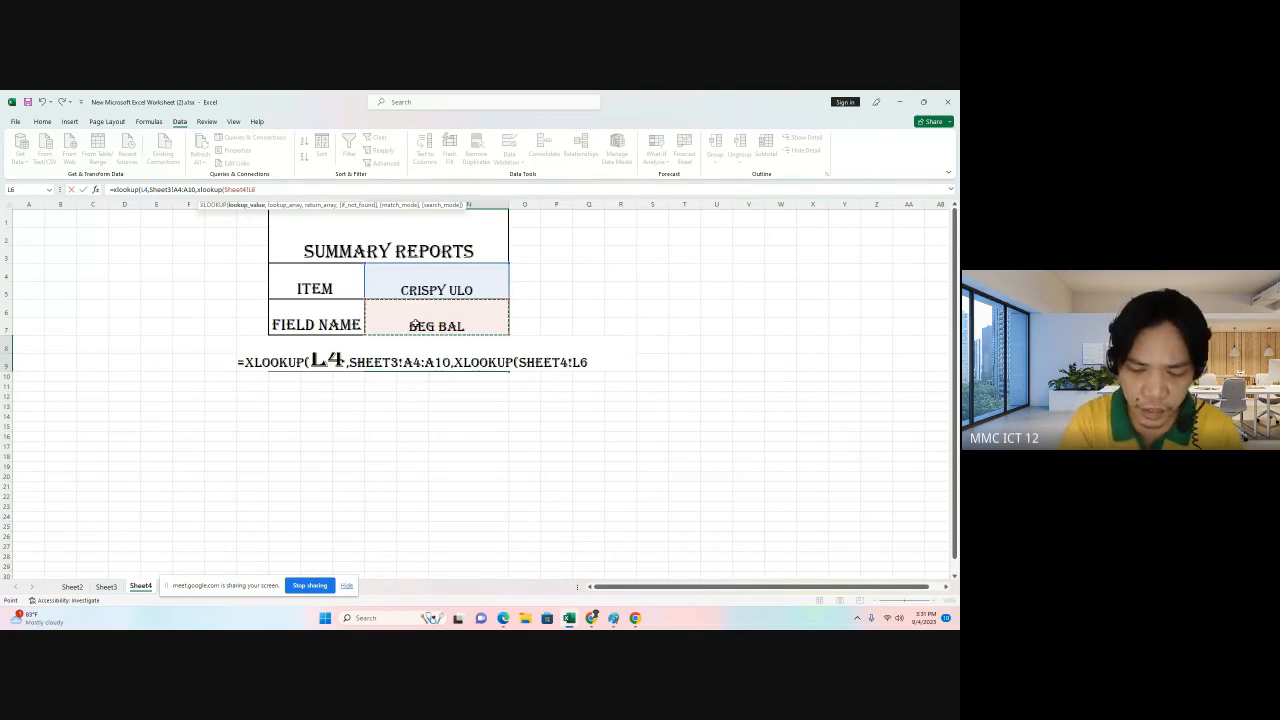
type(",")
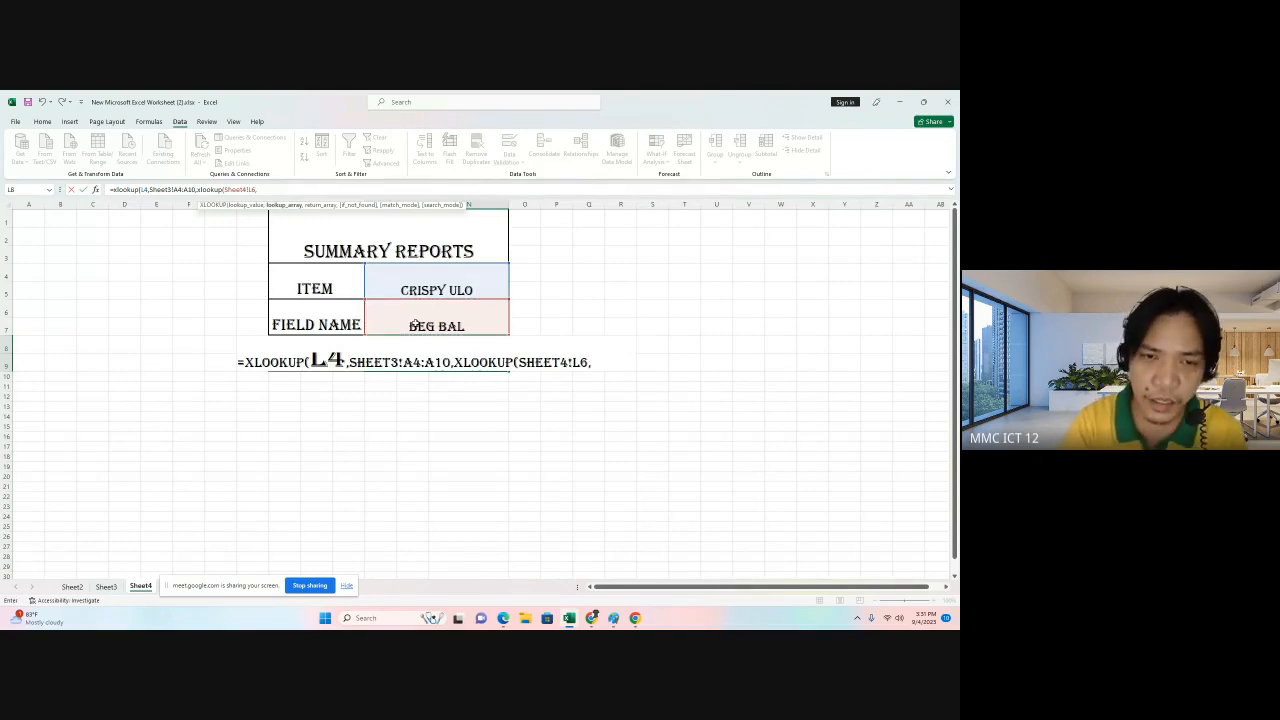
Use Sheet3's column headers B3:I3 as the inner lookup array.
left_click(106, 586)
left_click_drag(142, 279, 685, 275)
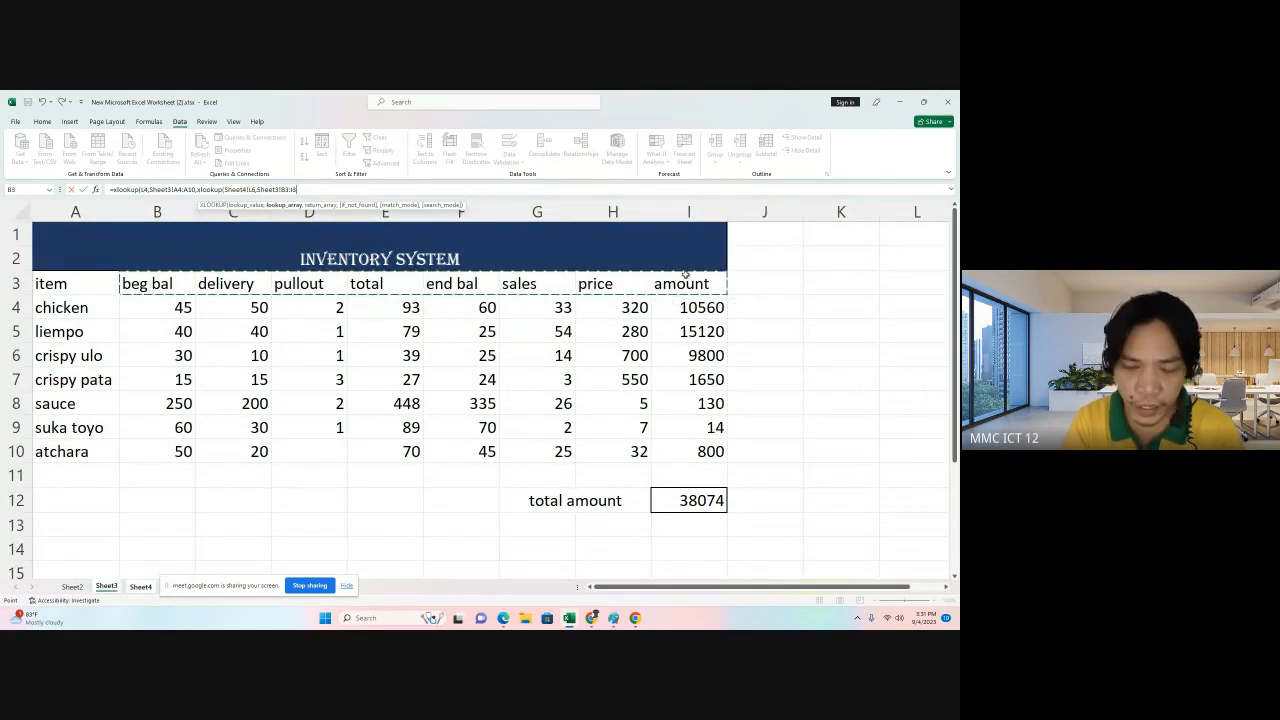
type(",")
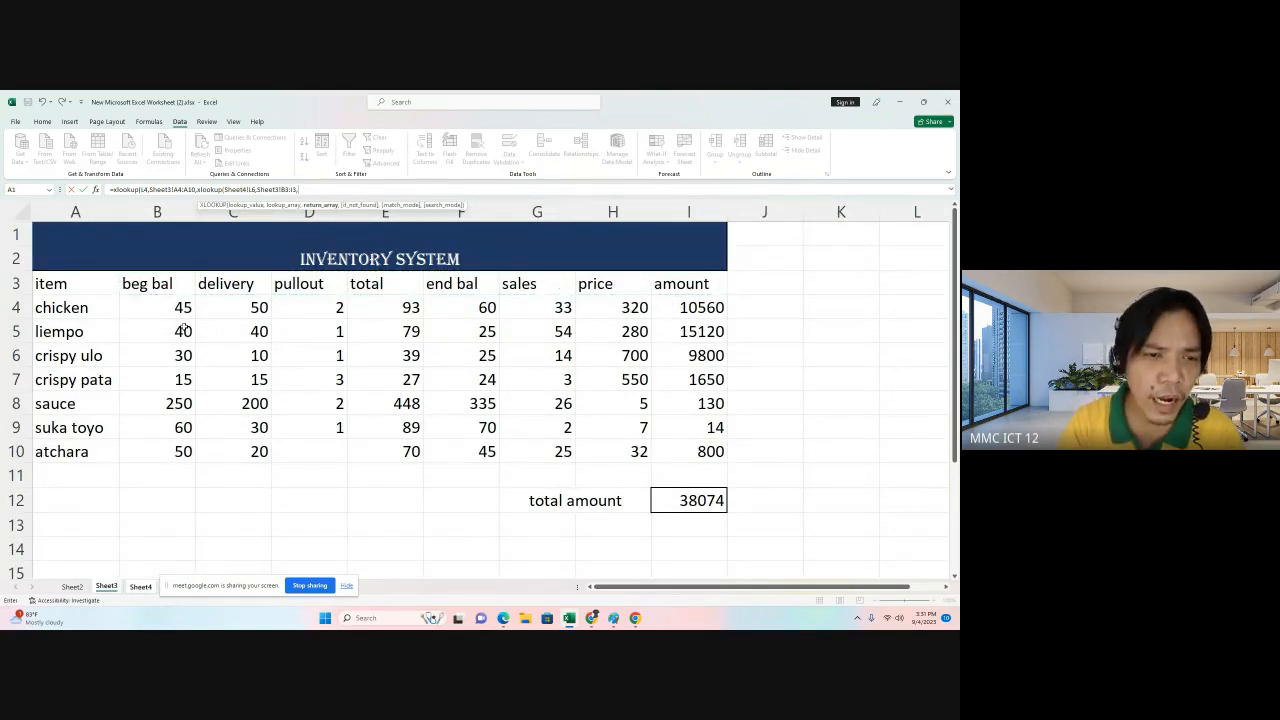
Set Sheet3's data B4:I10 as the inner return array with 0 if not found, close both functions and enter the formula.
left_click_drag(170, 310, 690, 452)
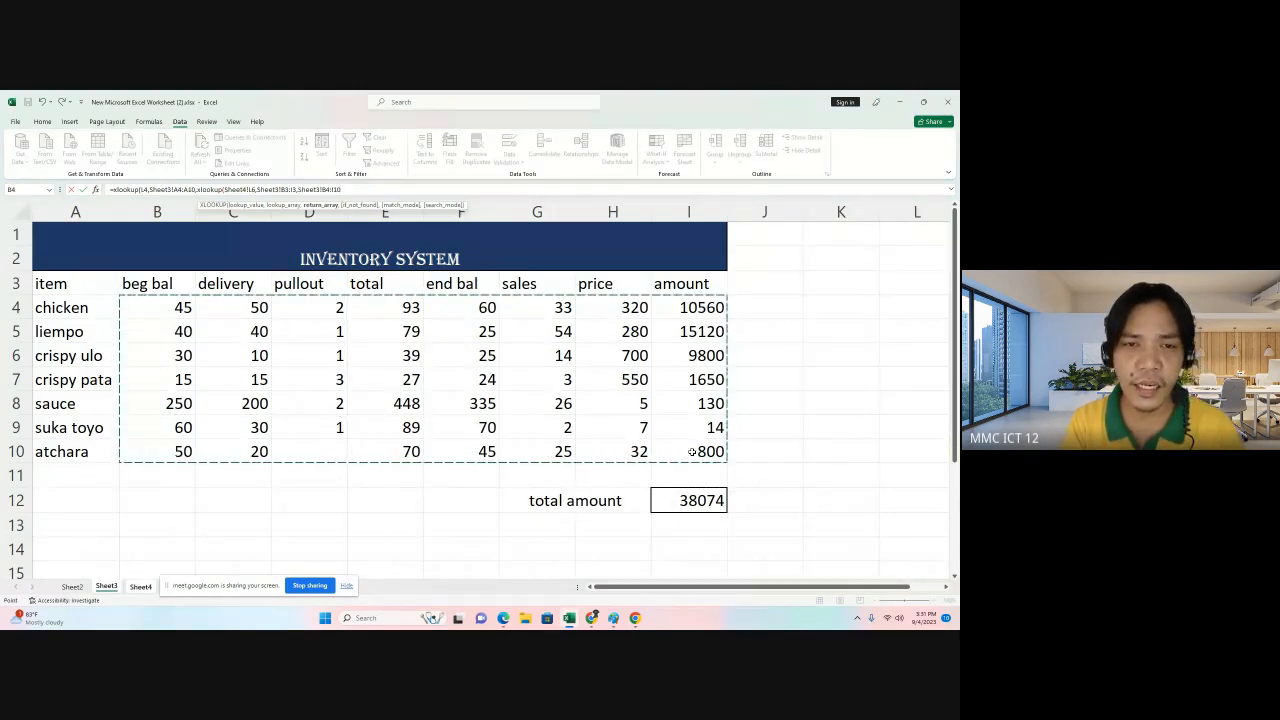
type(",0")
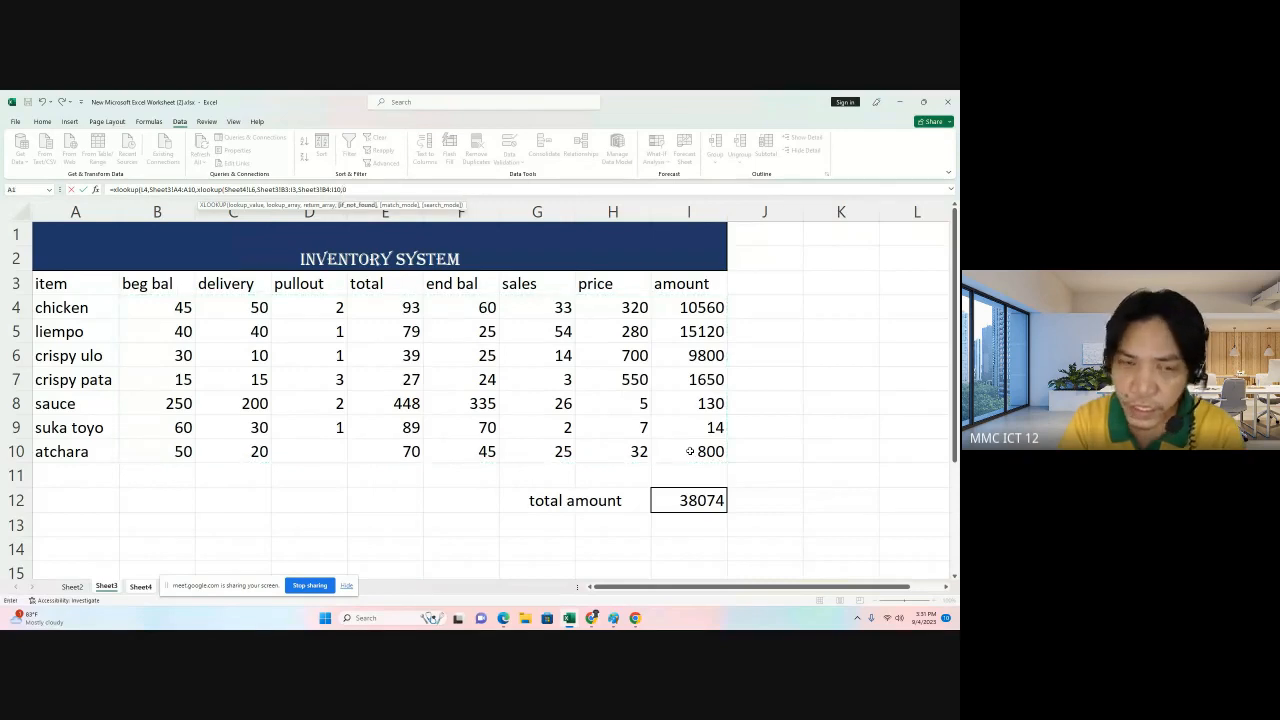
type(",")
key("BackSpace")
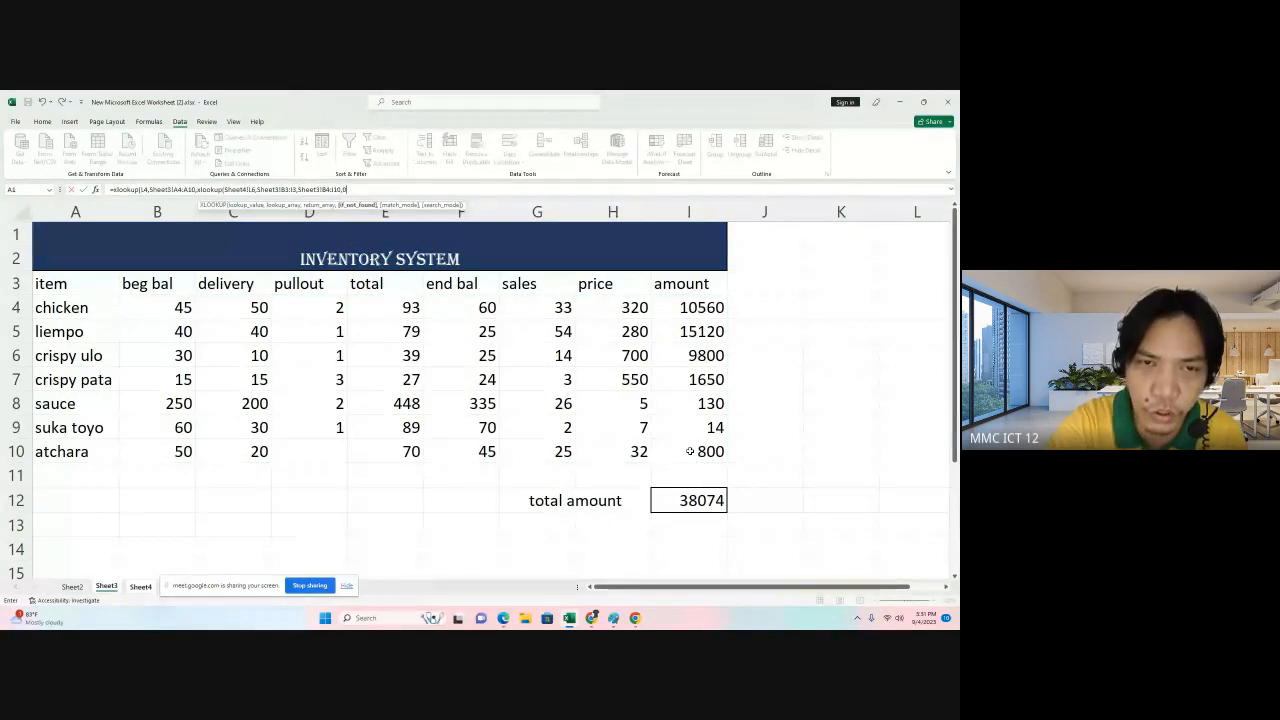
type("))")
key("Return")
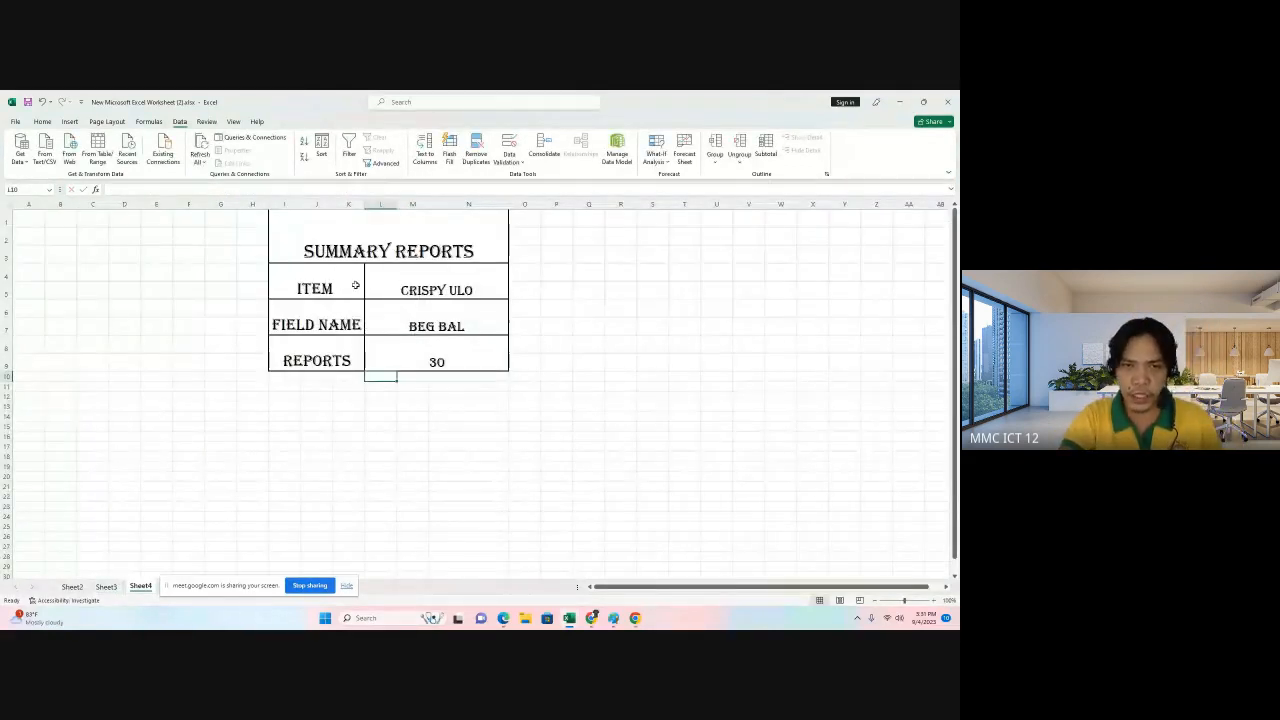
Check the contents of the item, field name and reports cells.
left_click(440, 285)
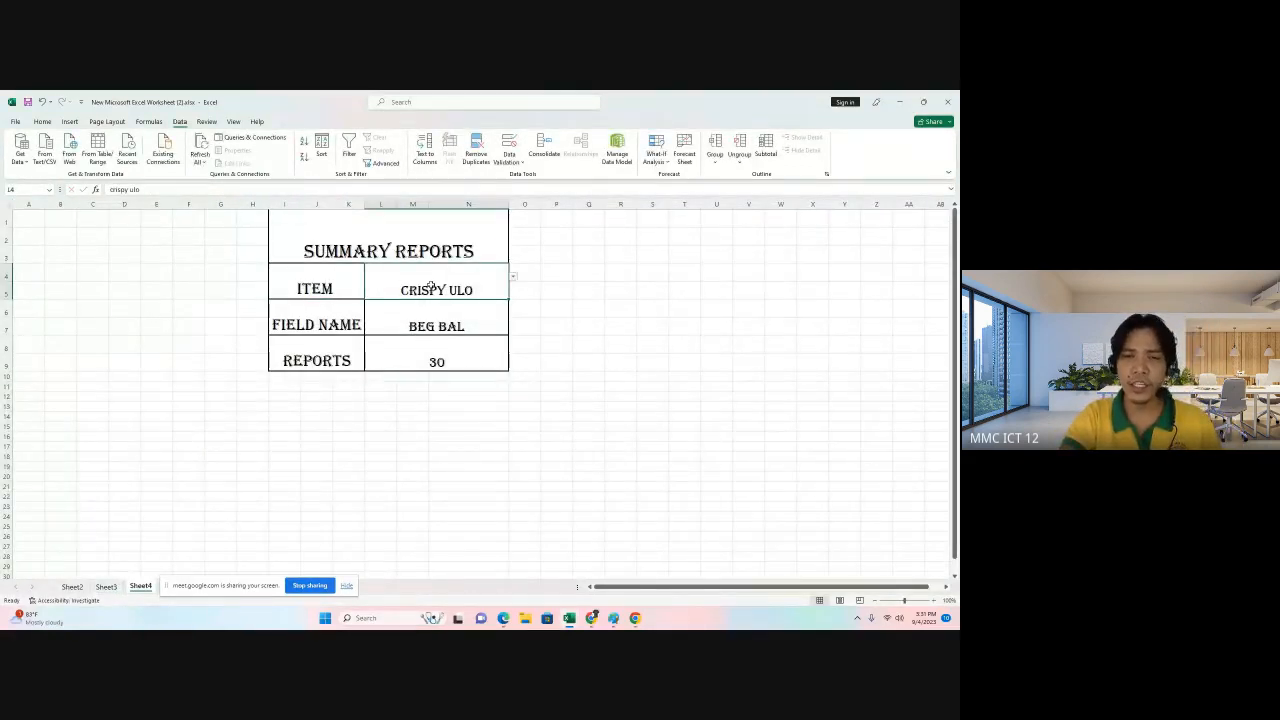
left_click(418, 321)
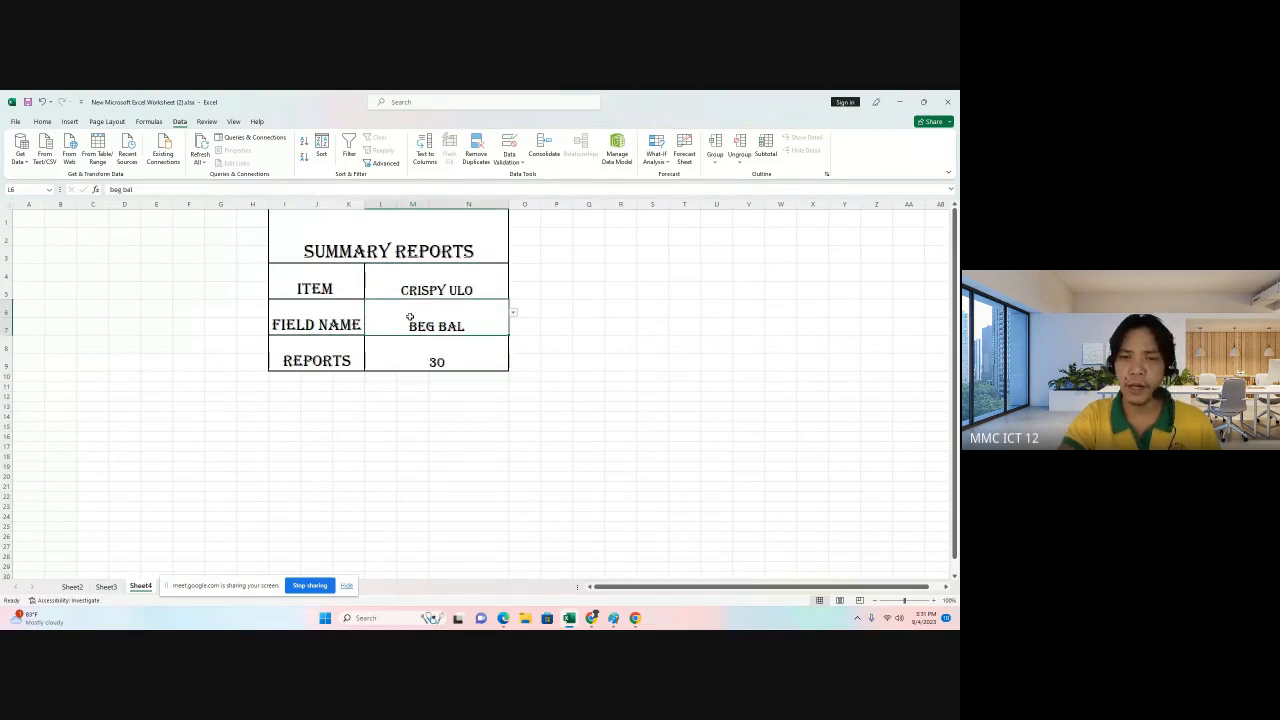
left_click(480, 356)
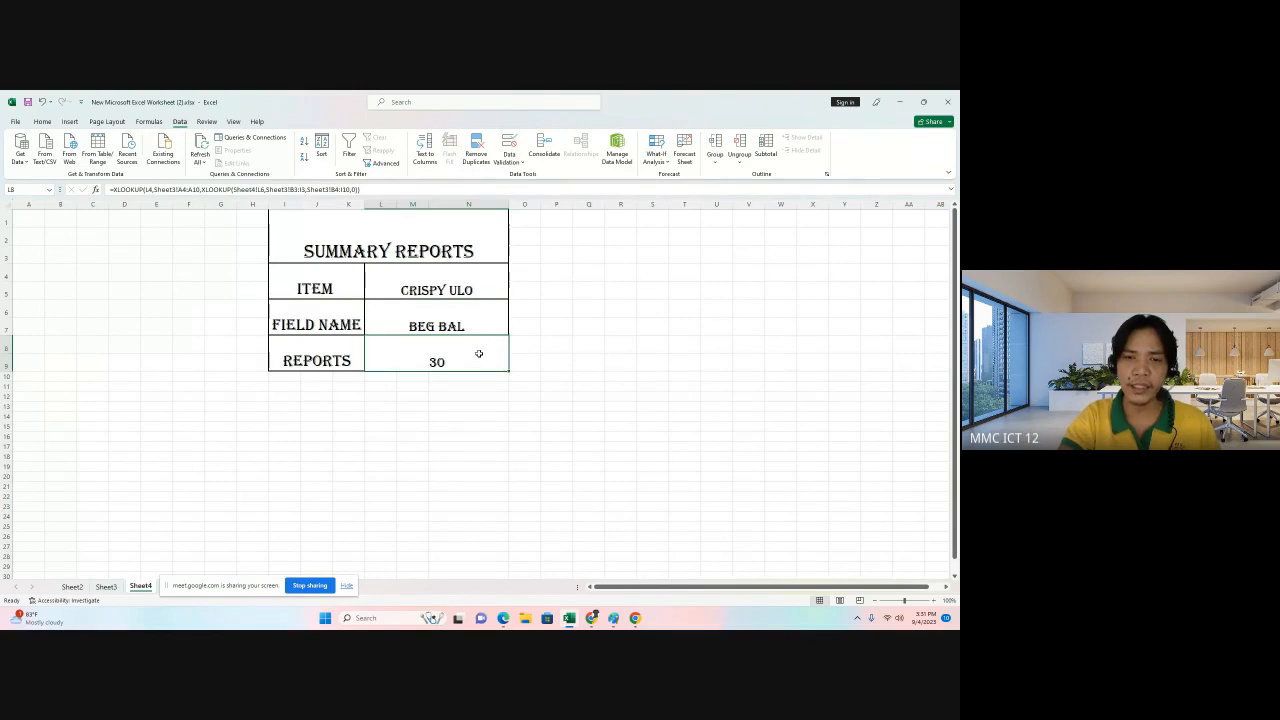
Compare the crispy ulo row's beg bal and delivery figures on Sheet3 with the summary report on Sheet4.
left_click(106, 587)
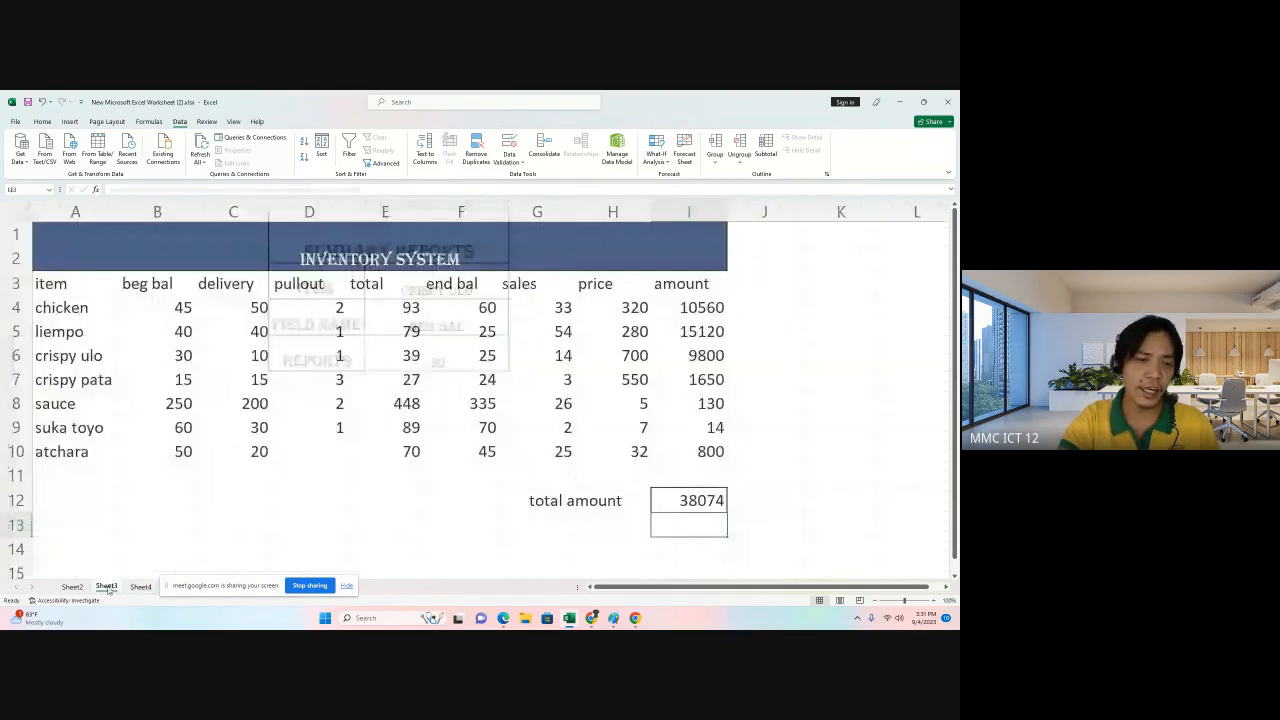
left_click(86, 352)
left_click(175, 354)
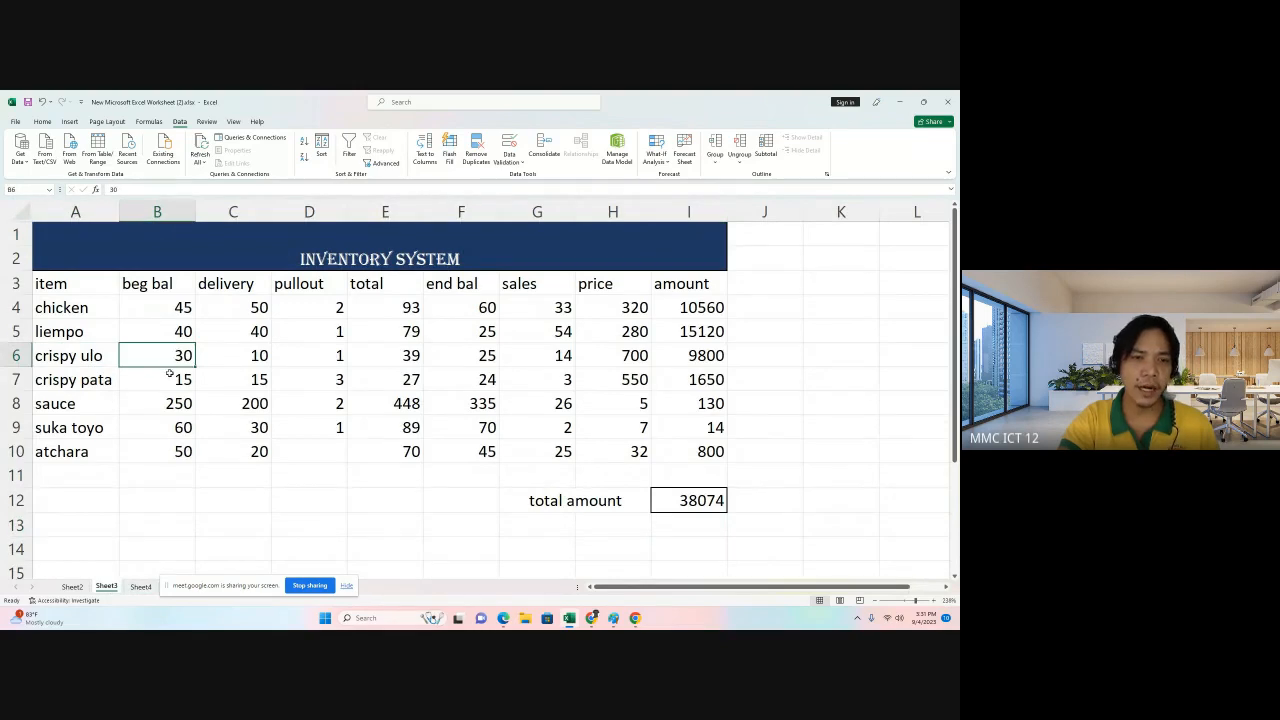
left_click(241, 356)
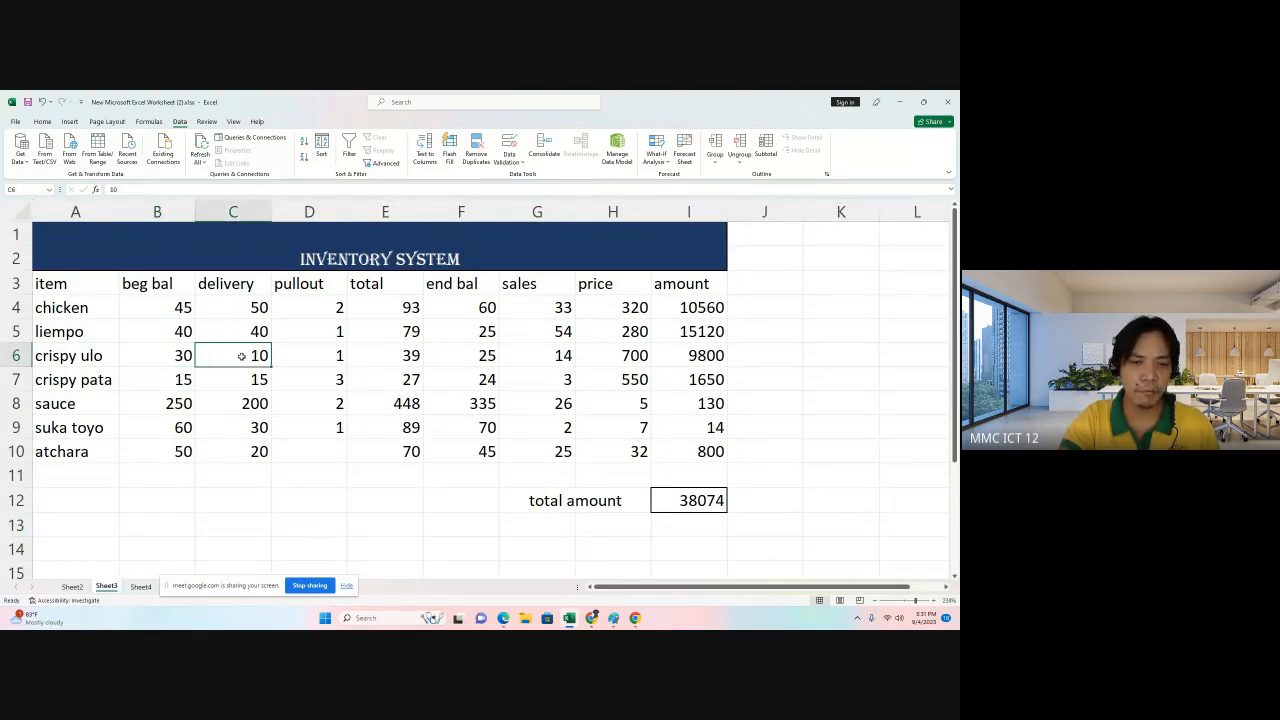
left_click(140, 586)
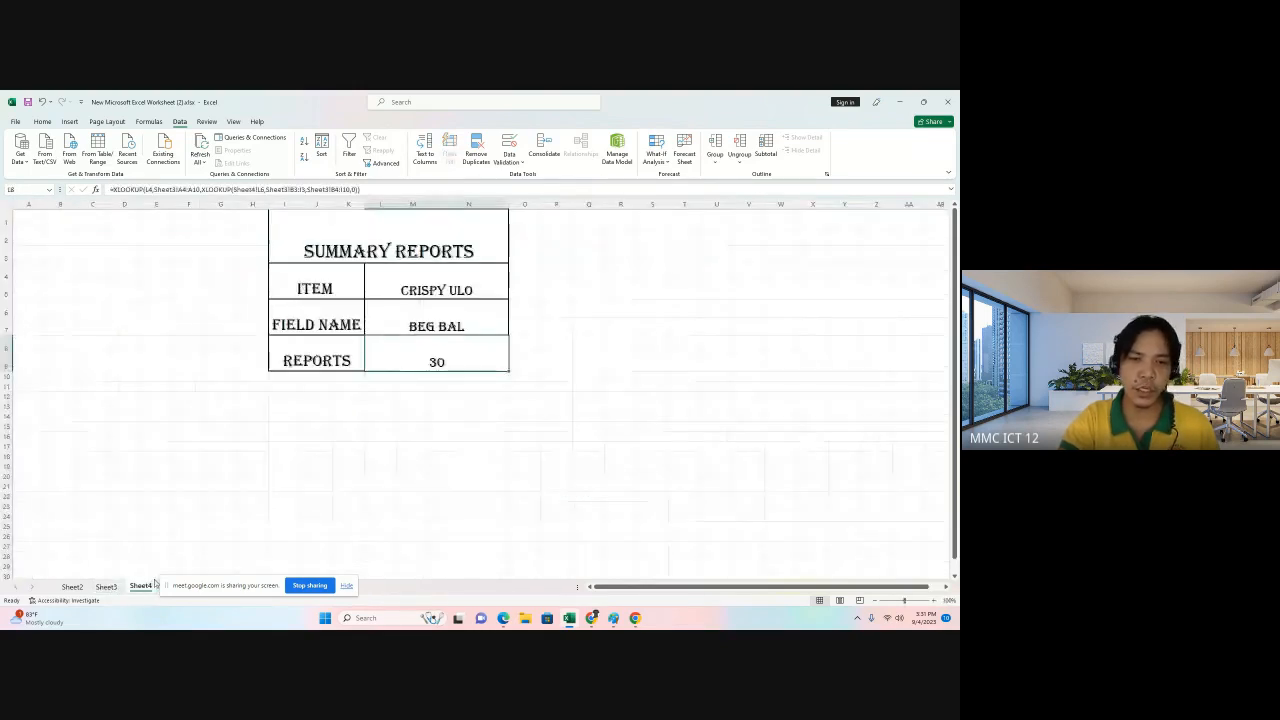
Pick delivery from the field name dropdown and select the reports cell to check its result.
left_click(500, 310)
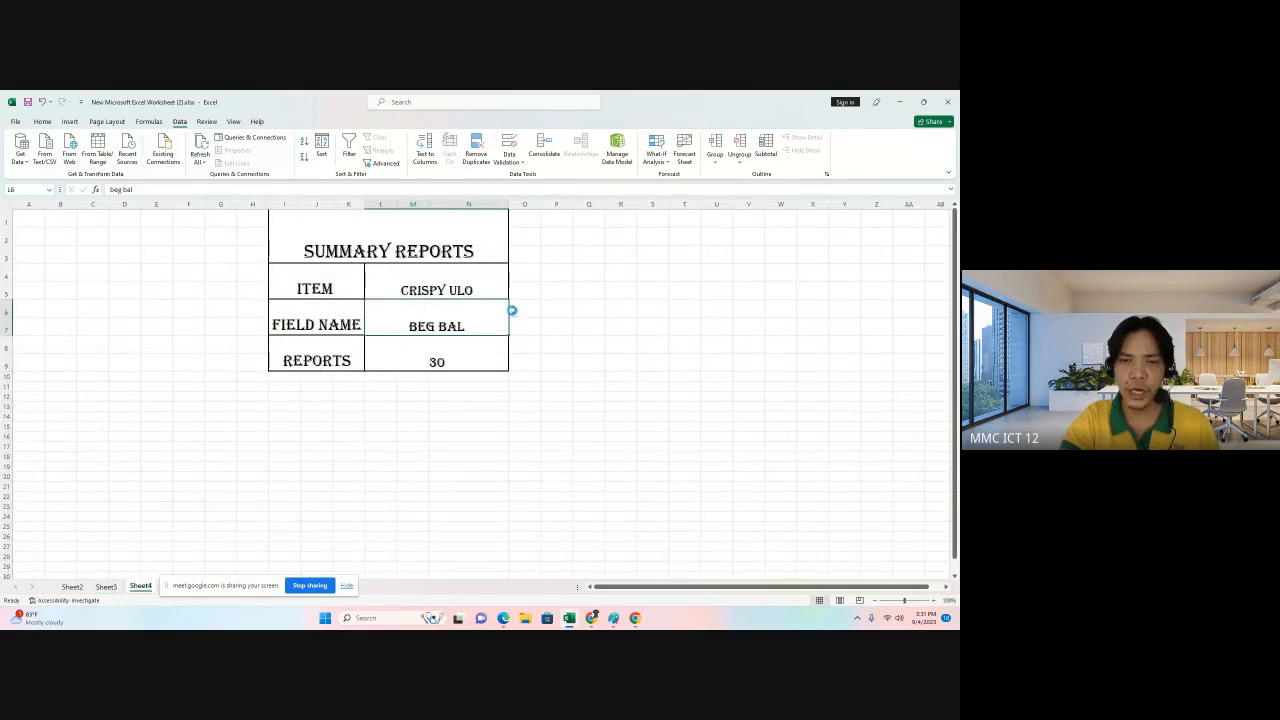
left_click(513, 313)
left_click(488, 328)
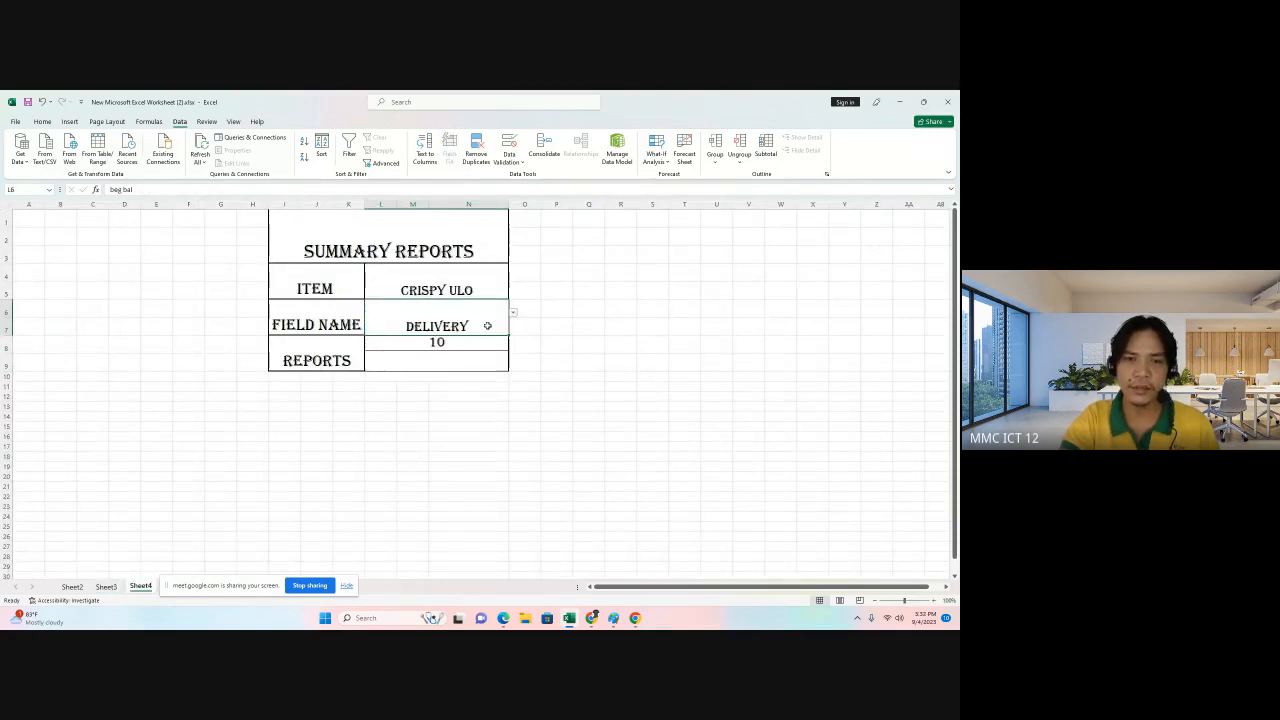
left_click(474, 360)
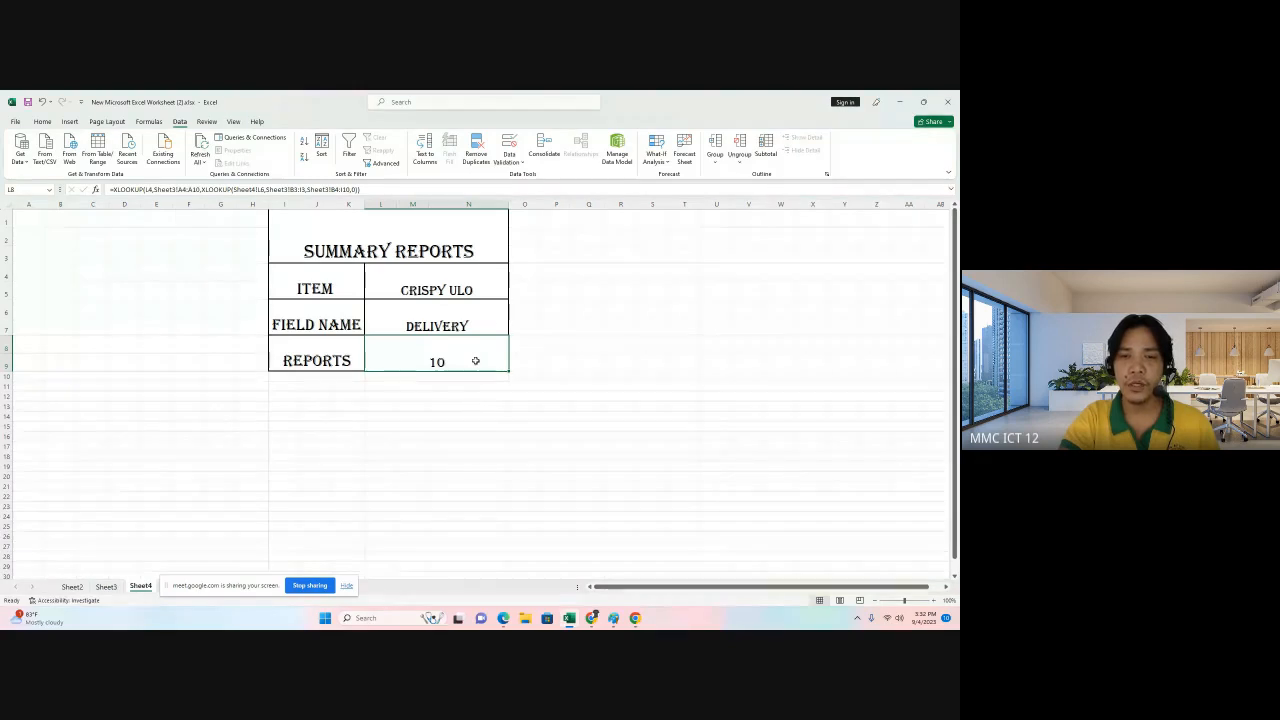
Change the field name dropdown selection to price.
left_click(486, 308)
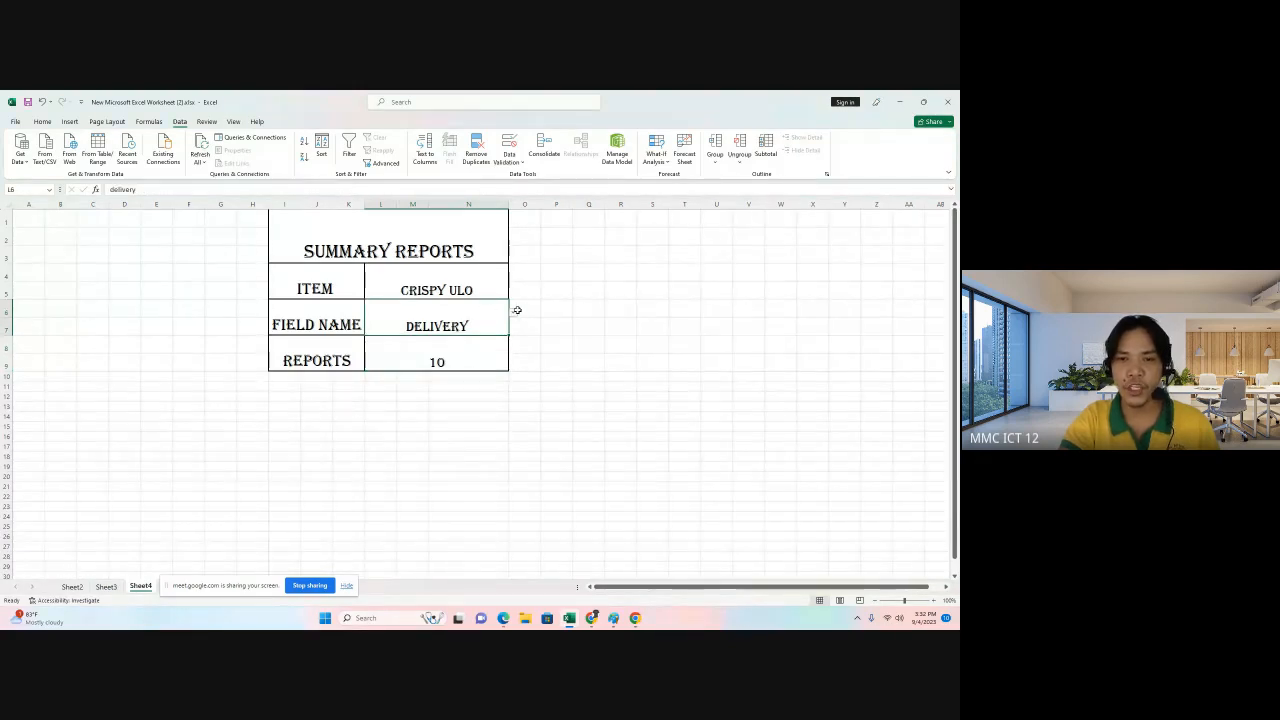
left_click(513, 312)
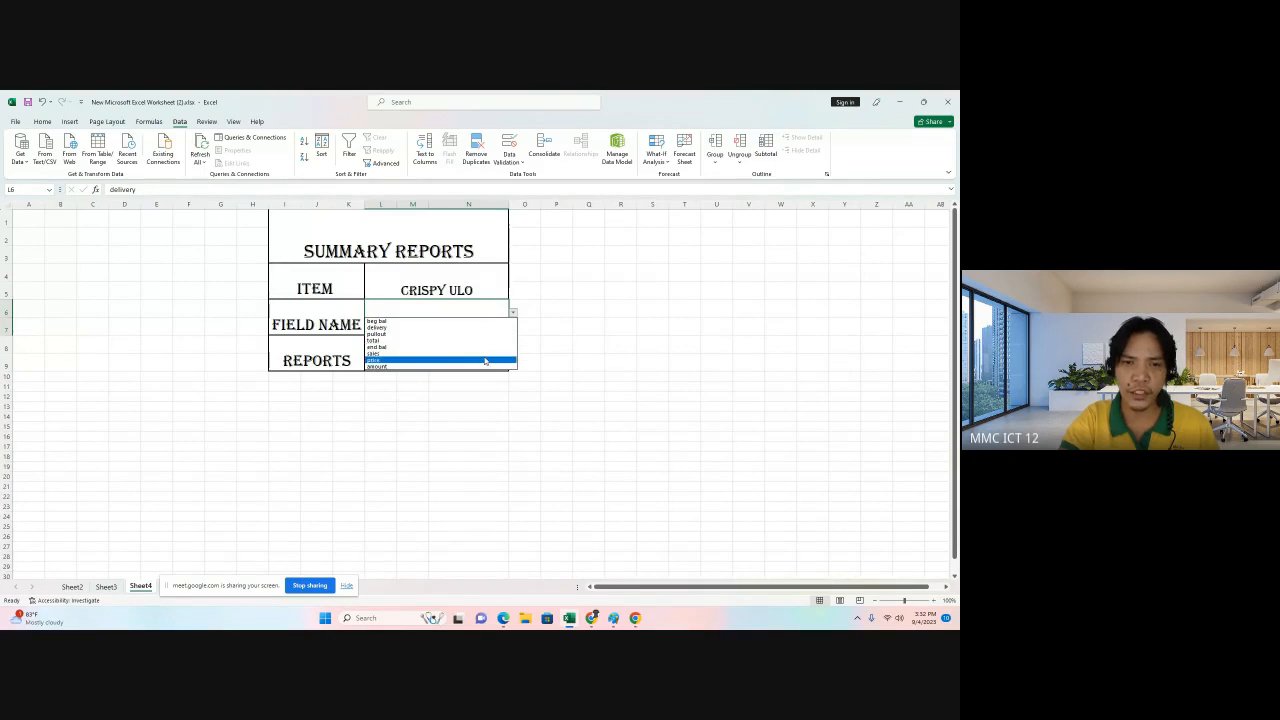
left_click(484, 359)
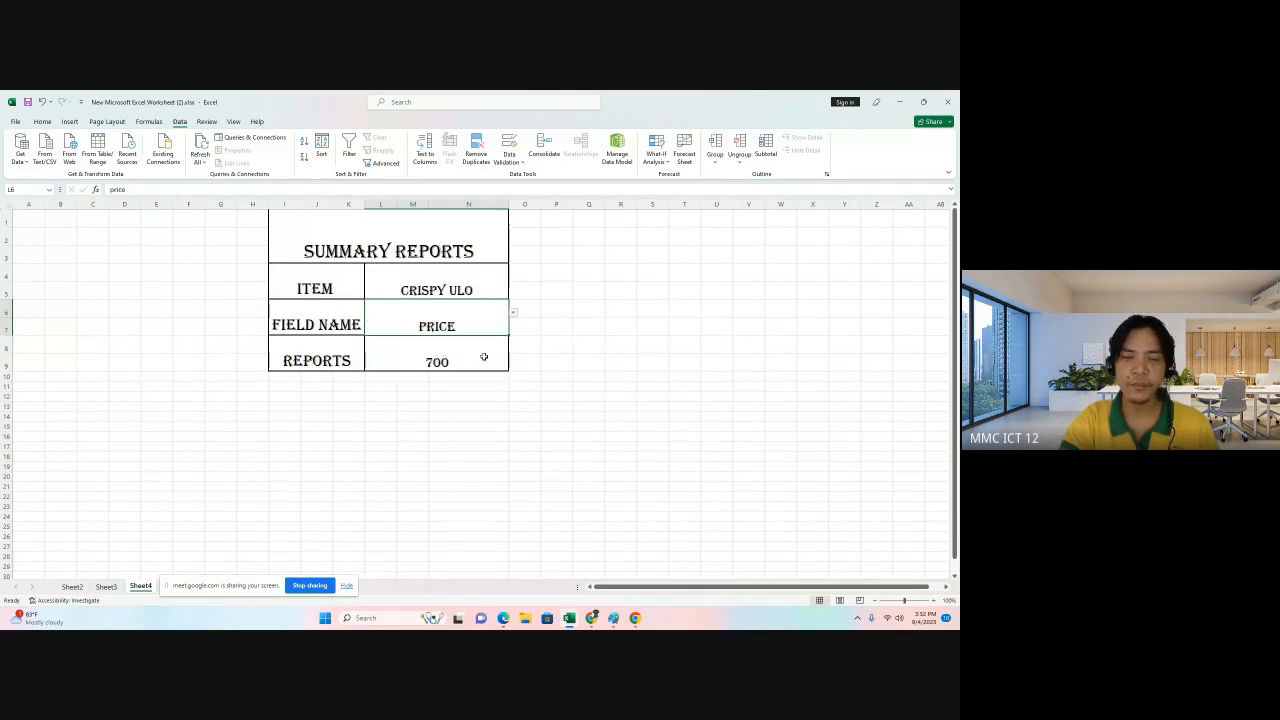
Set the field name dropdown to amount and the item dropdown to sauce.
left_click(513, 313)
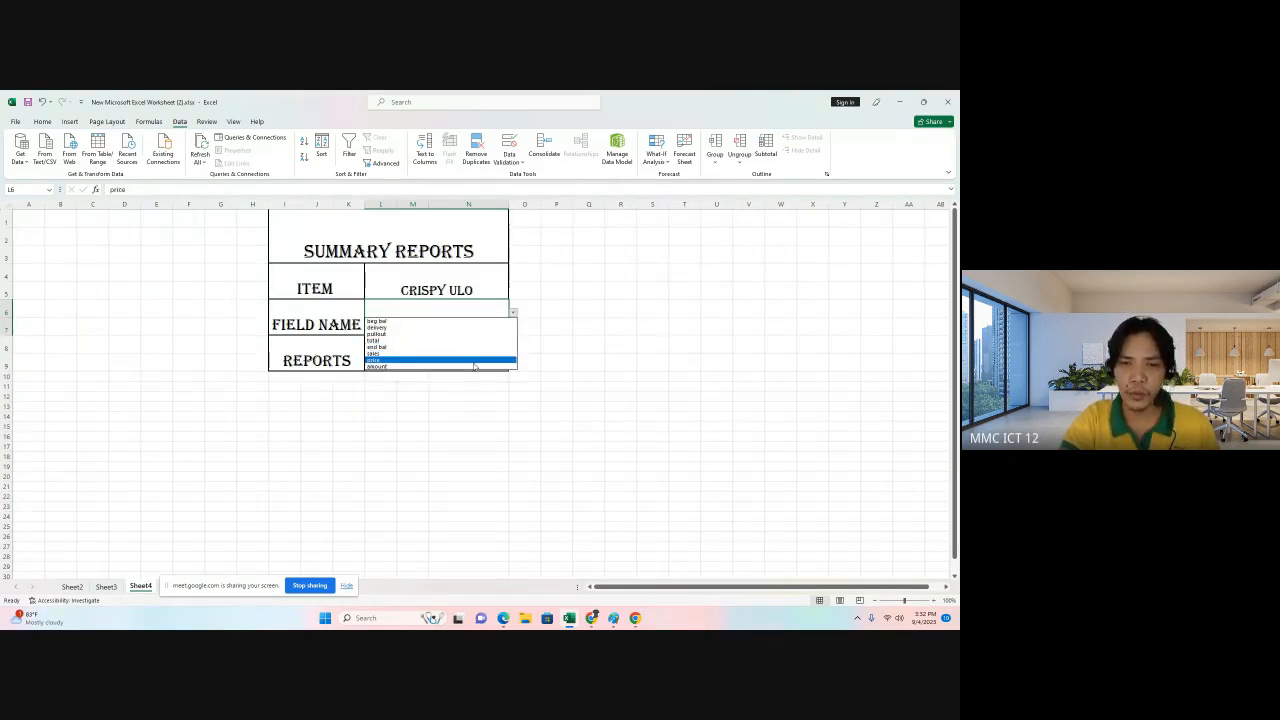
left_click(474, 367)
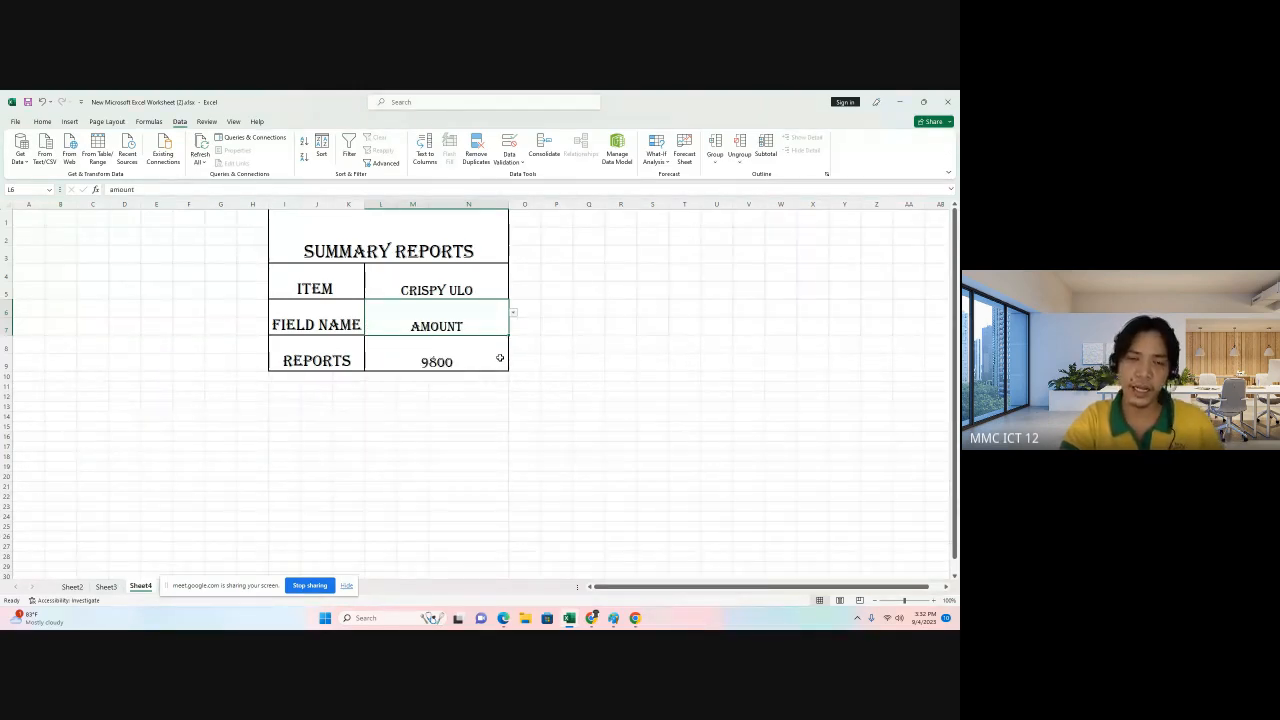
left_click(484, 273)
left_click(513, 277)
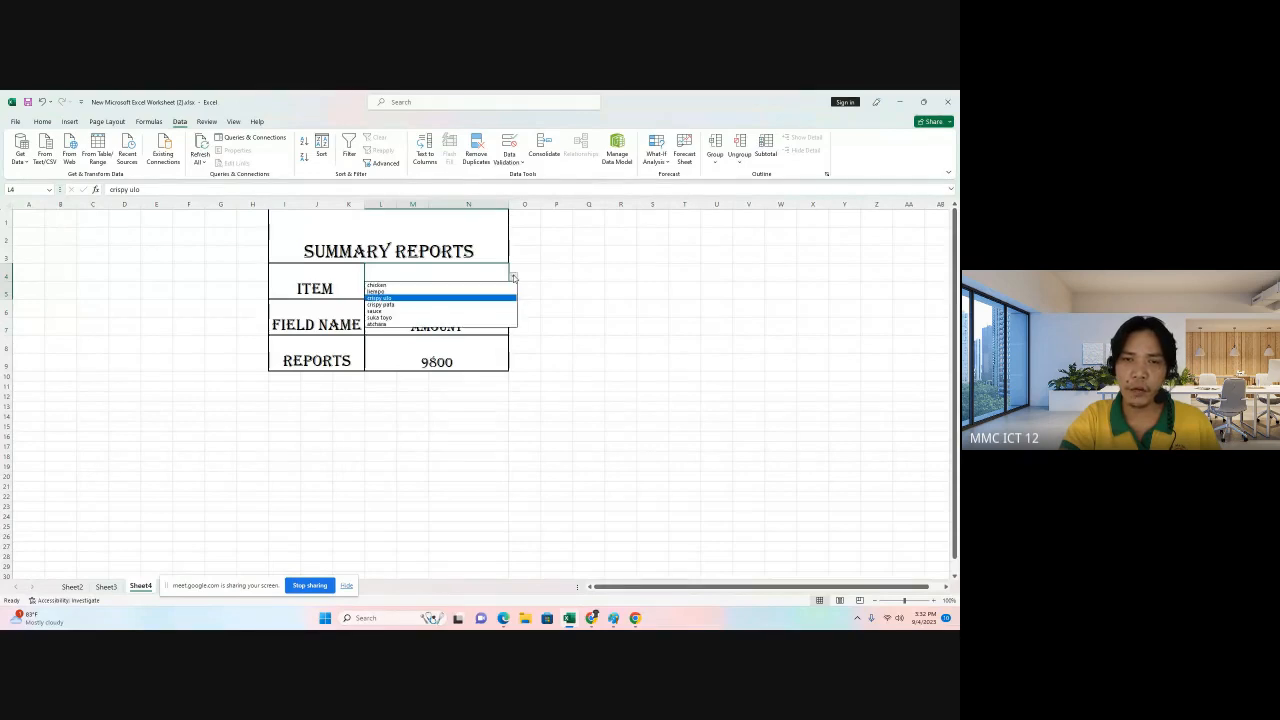
left_click(463, 310)
left_click(484, 318)
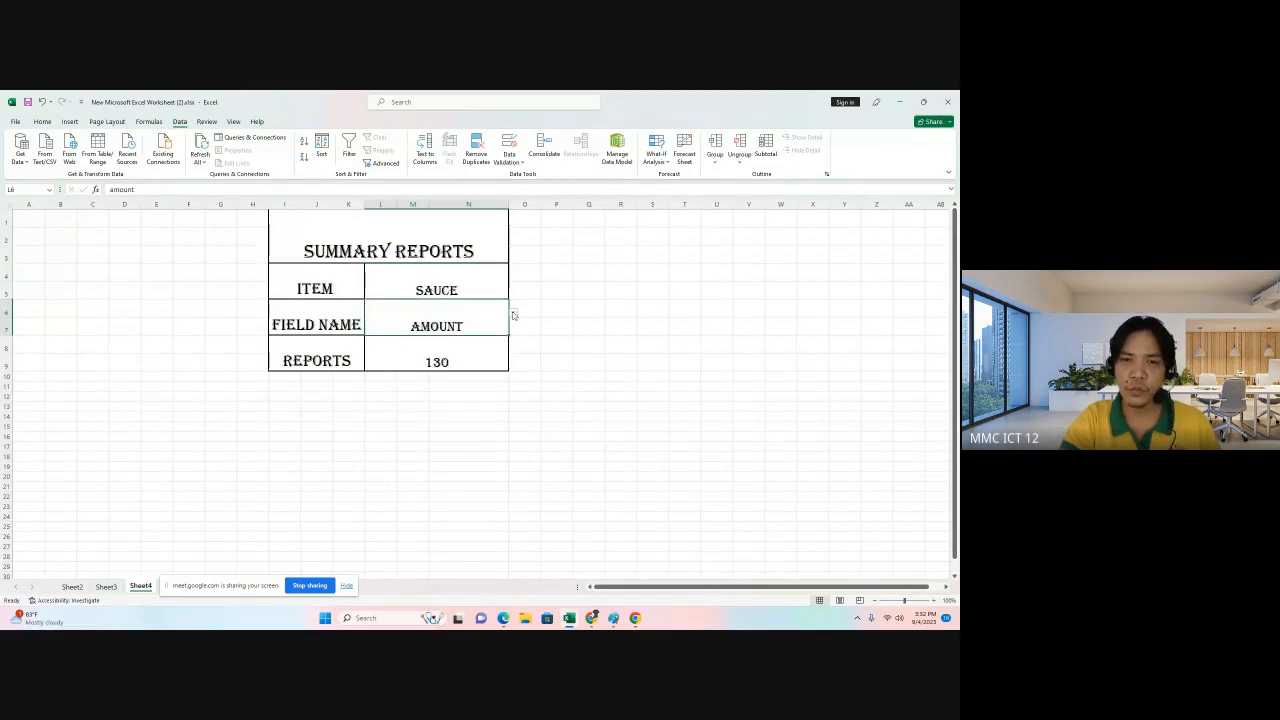
Switch the field name dropdown to sales, then back to amount.
left_click(513, 316)
left_click(439, 353)
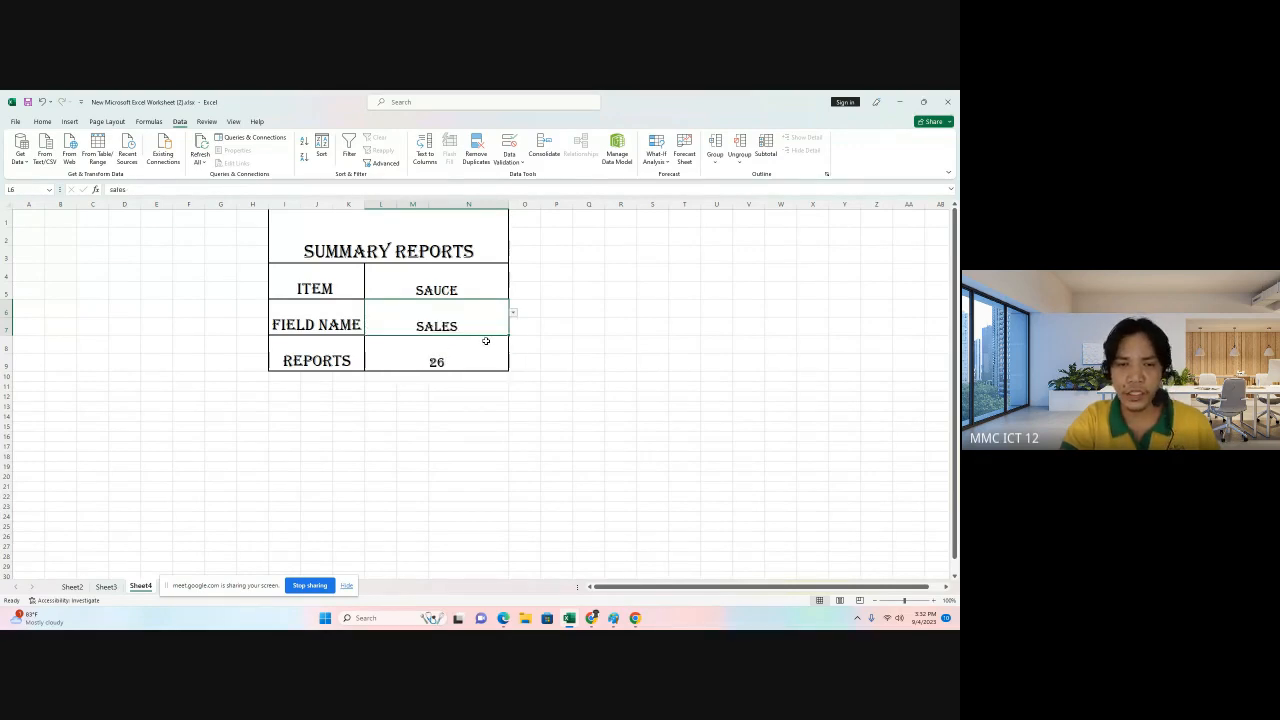
left_click(513, 316)
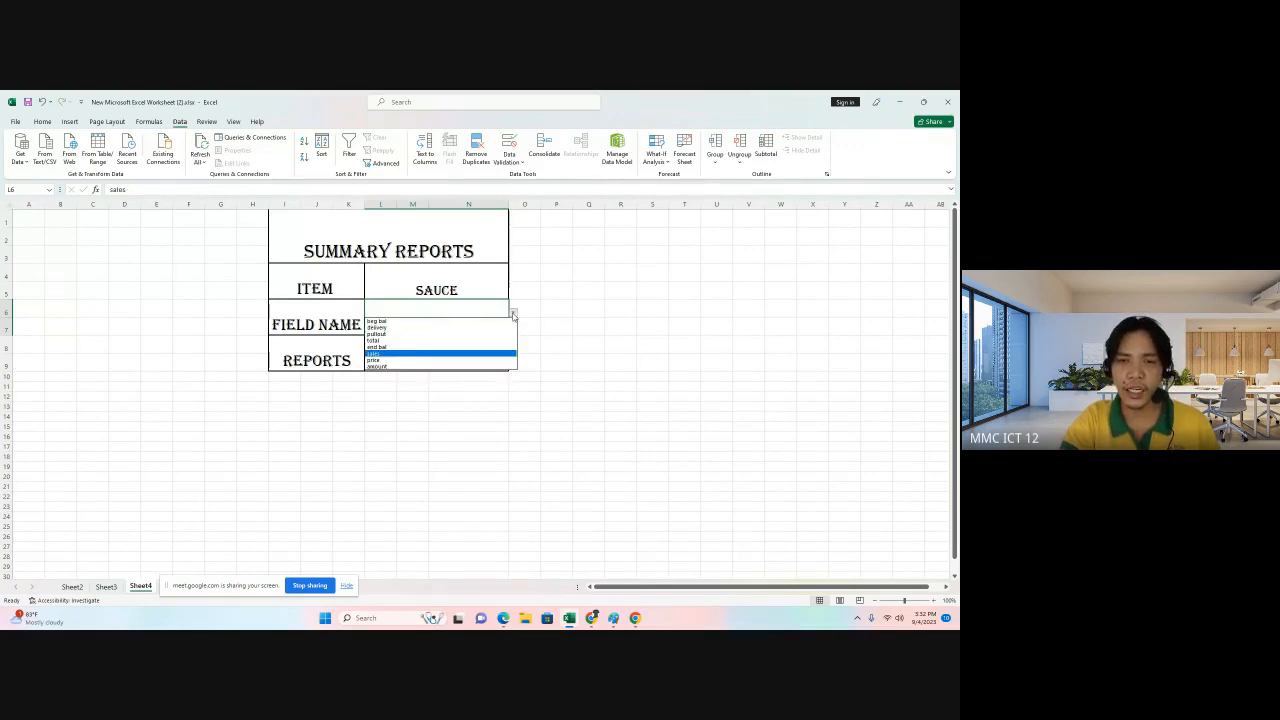
left_click(480, 367)
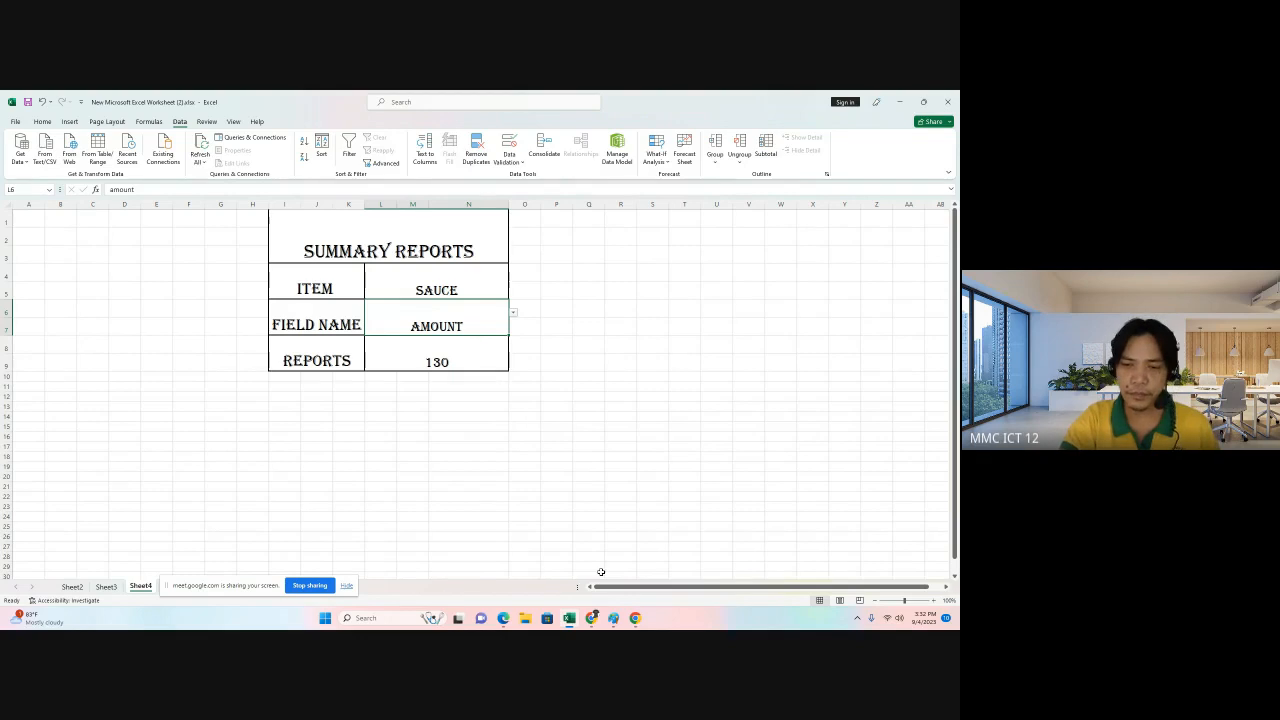
Switch to the Google Meet window in Chrome.
mouse_move(642, 625)
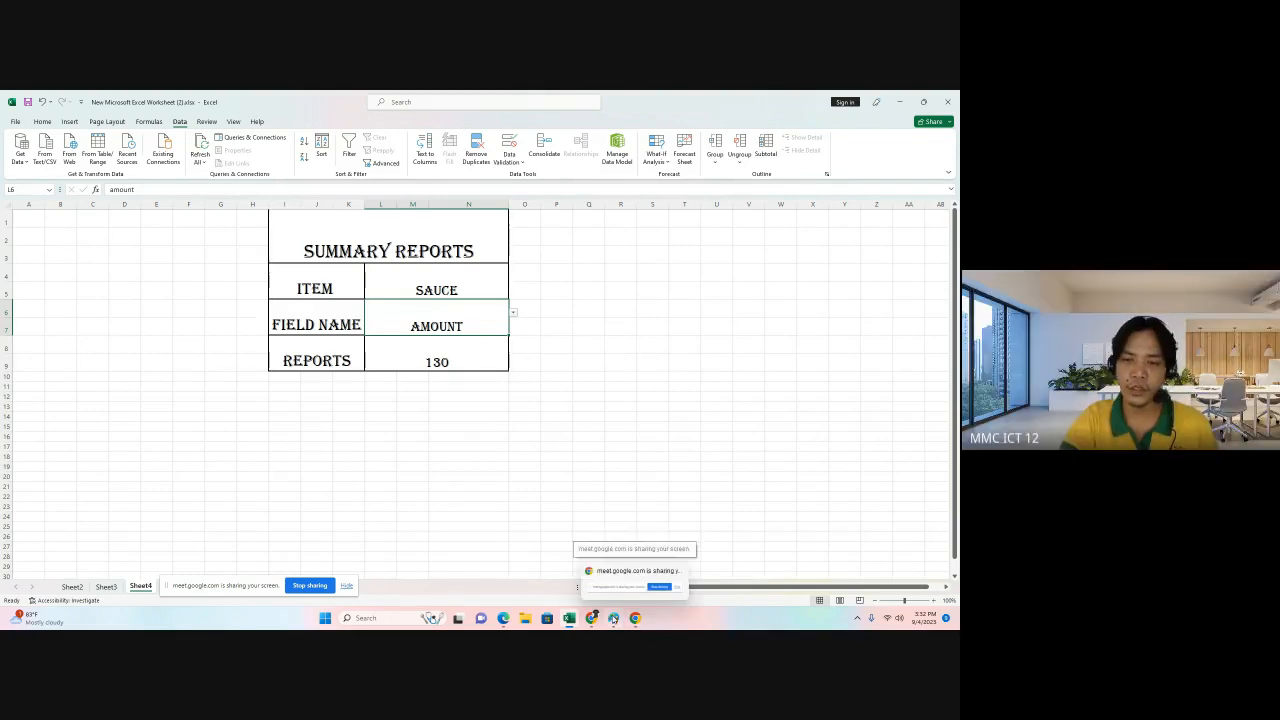
left_click(592, 620)
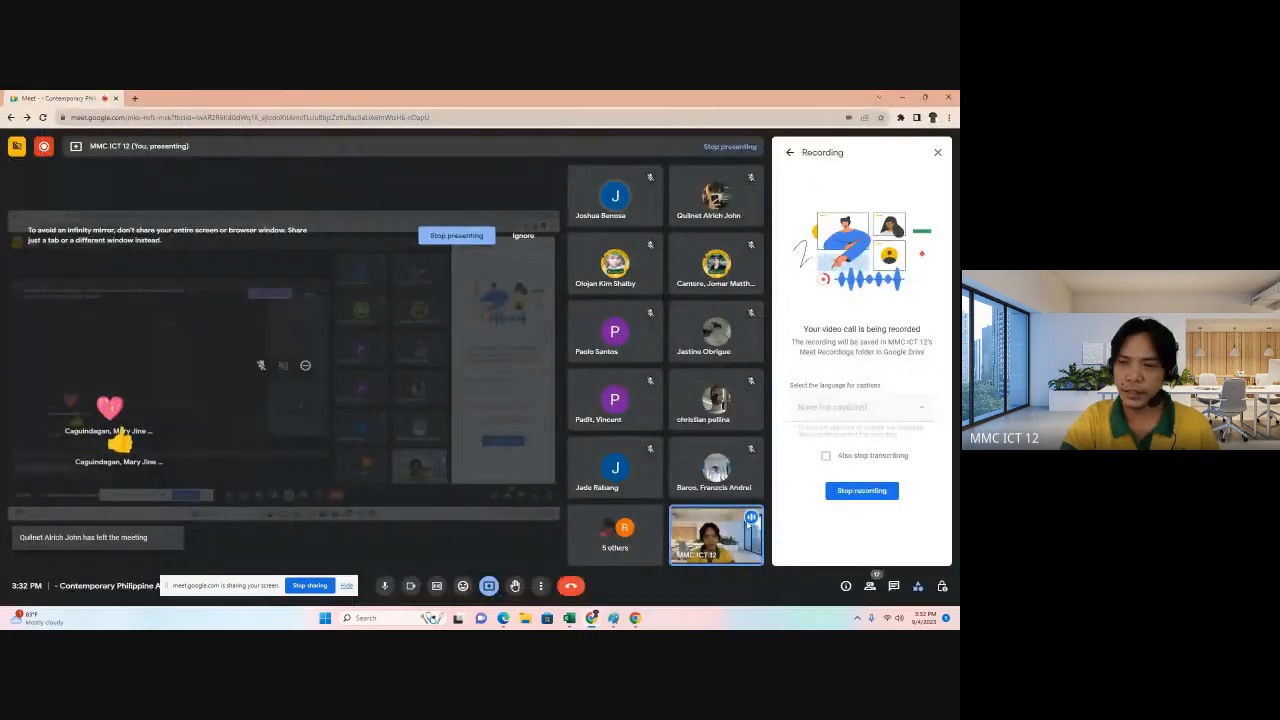